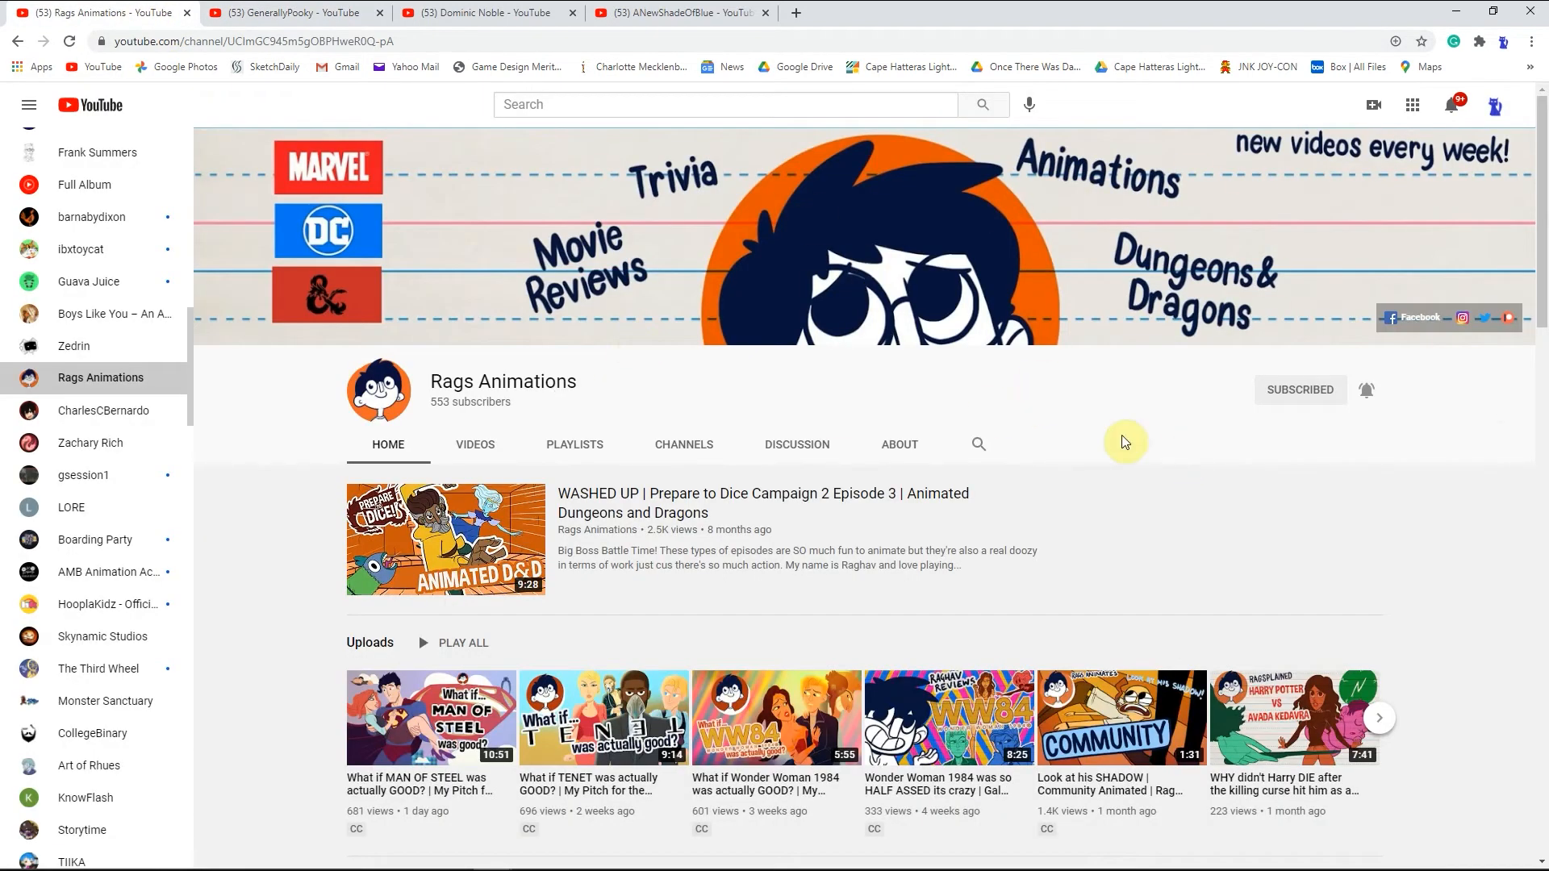
Step: Review the ANewShadeOfBlue channel page and the earlier banner concepts image, and switch to Photoshop
left_click(646, 13)
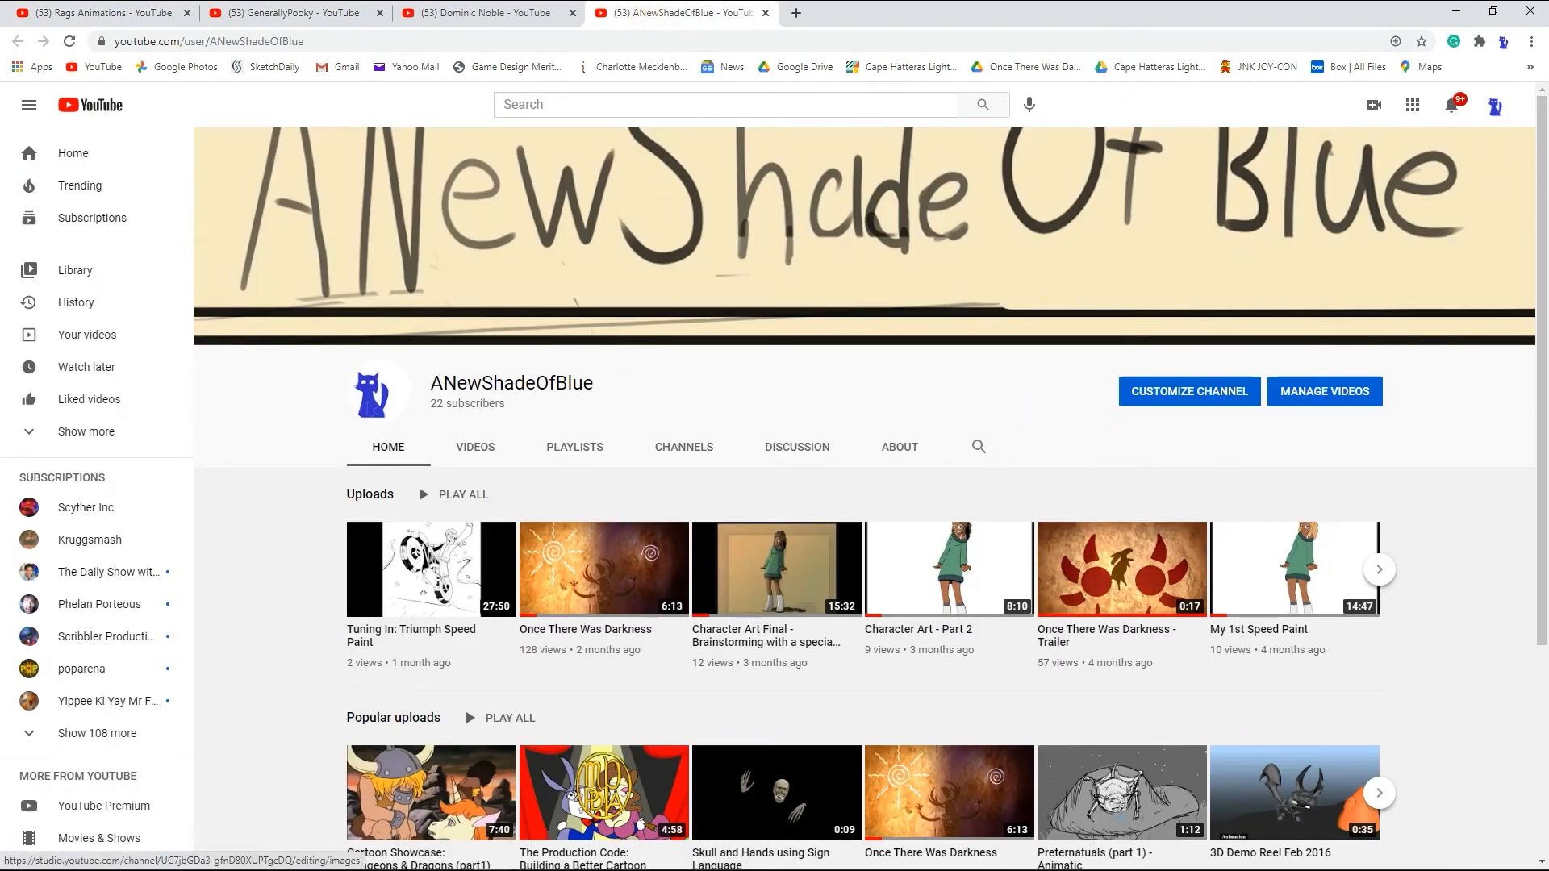
left_click_drag(927, 0, 855, 321)
left_click(1013, 321)
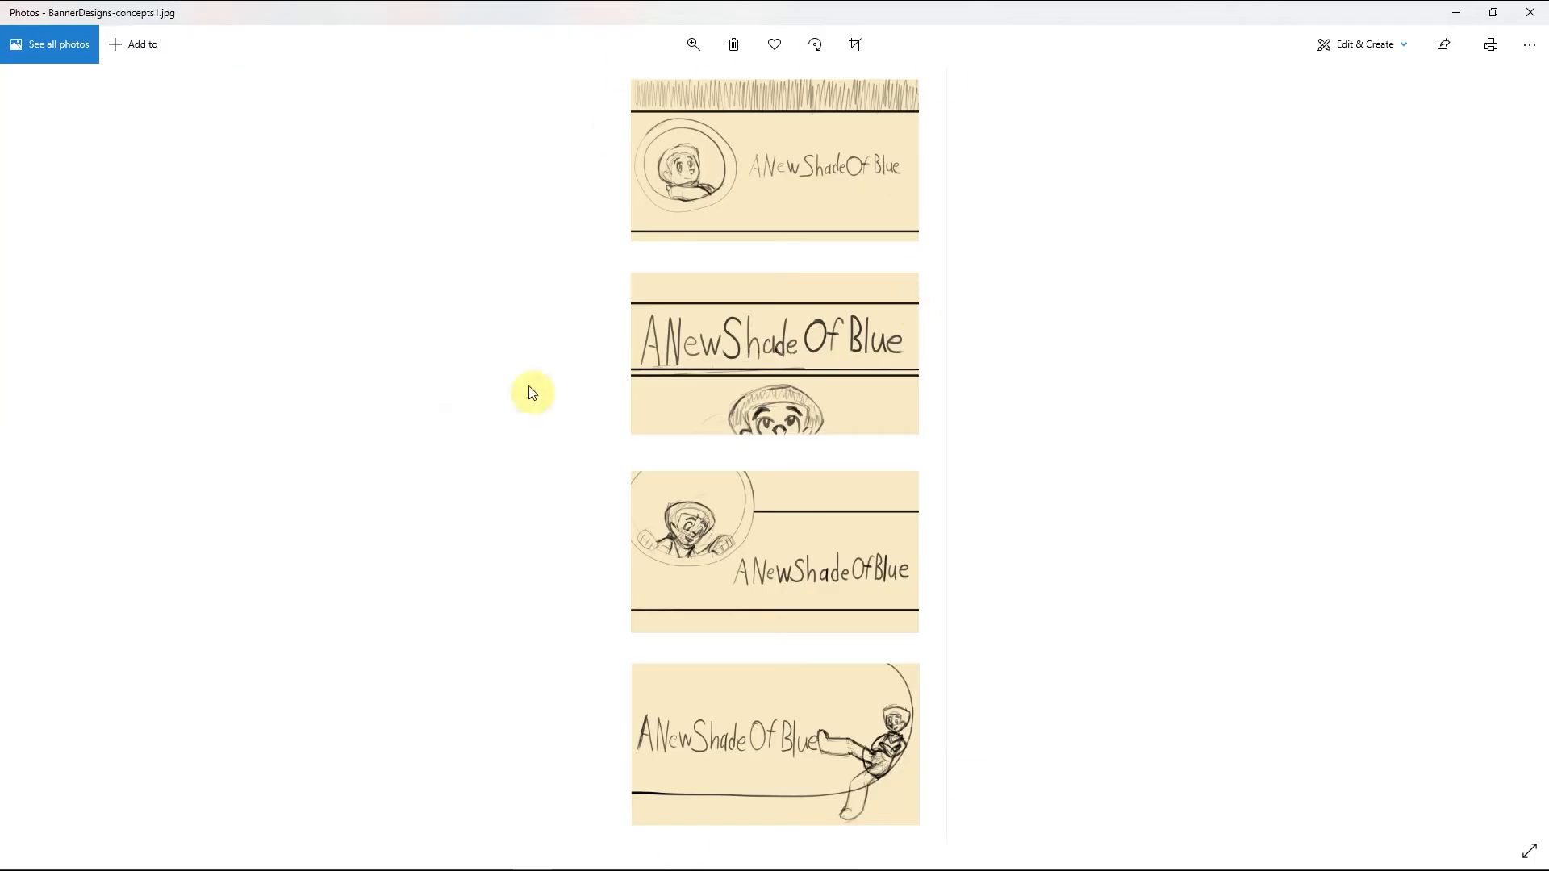
left_click(1493, 12)
left_click_drag(781, 322, 988, 8)
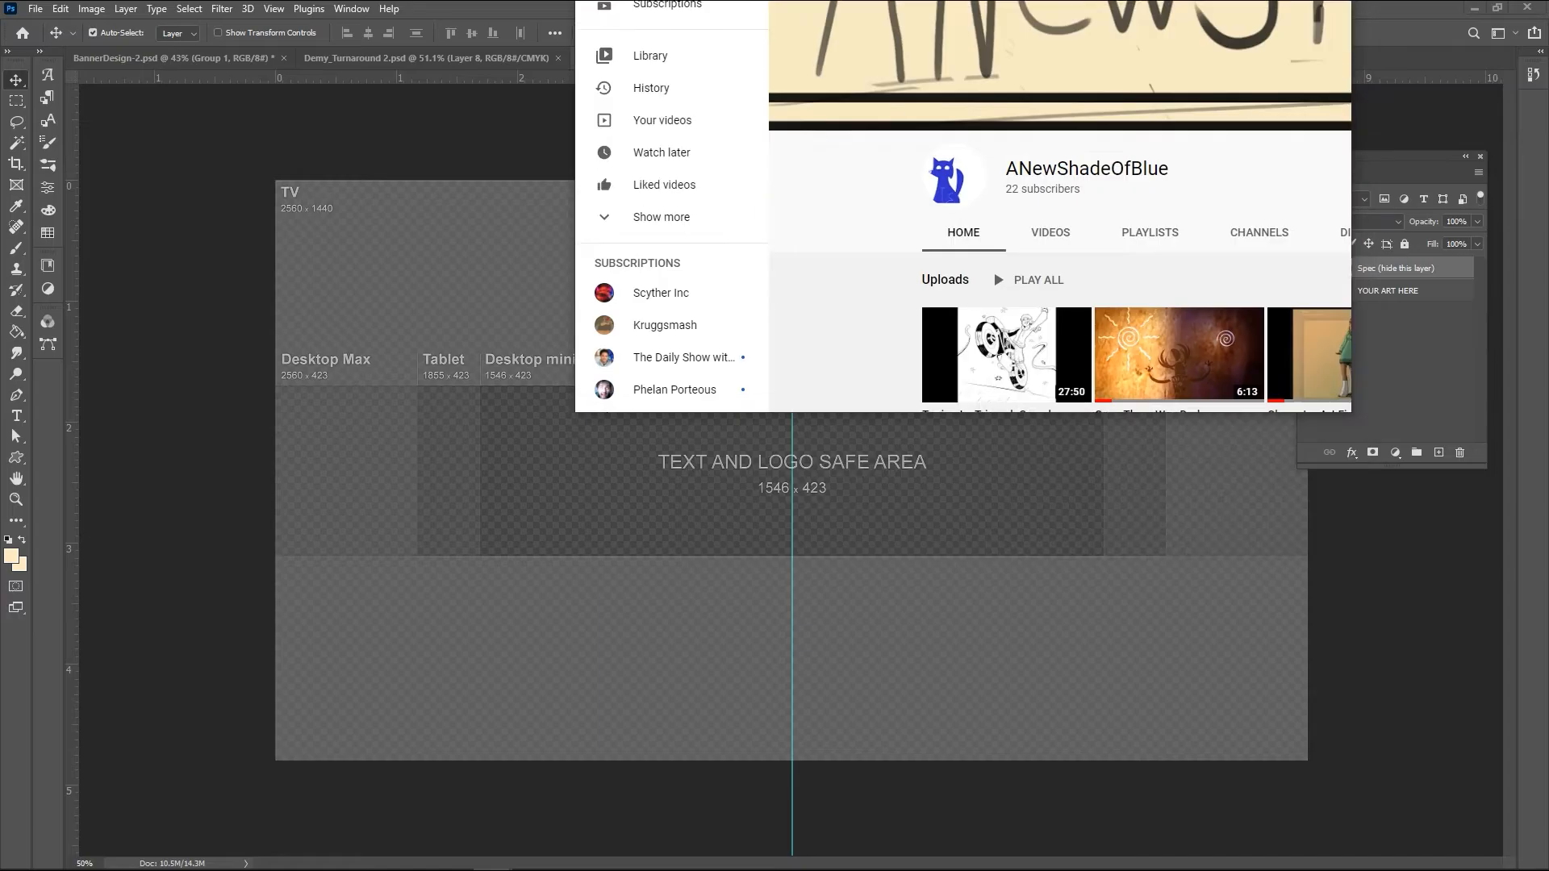
left_click_drag(988, 7, 987, 0)
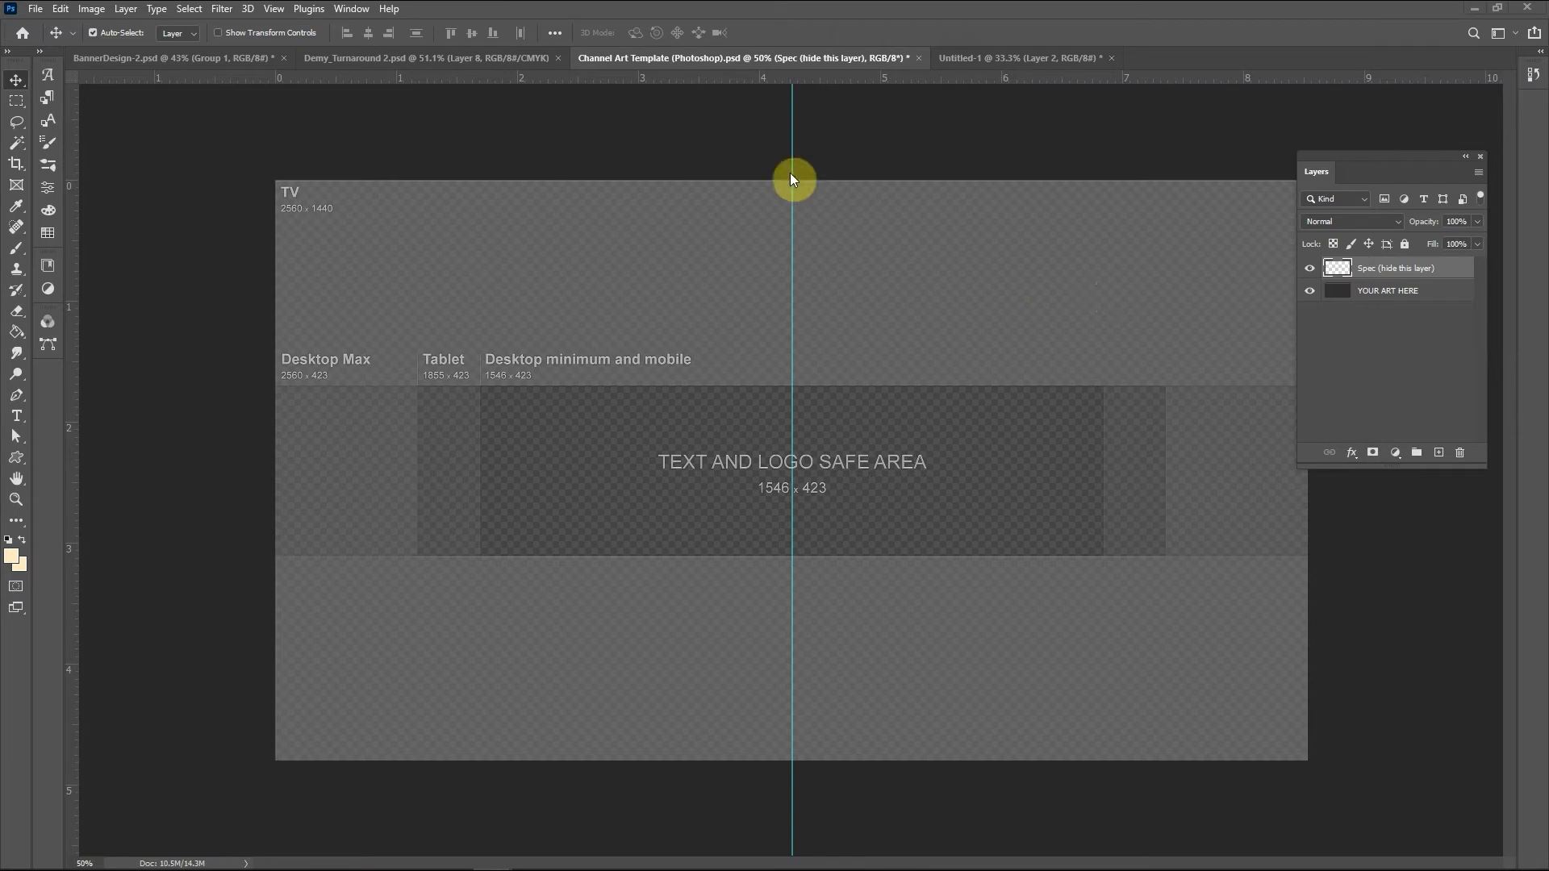
Step: In BannerDesign-2.psd, sketch a waving character inside a circle in black on the Sketch 1 layer, near the first banner's Tablet boundary
left_click(218, 58)
scroll(927, 242, "up", 3)
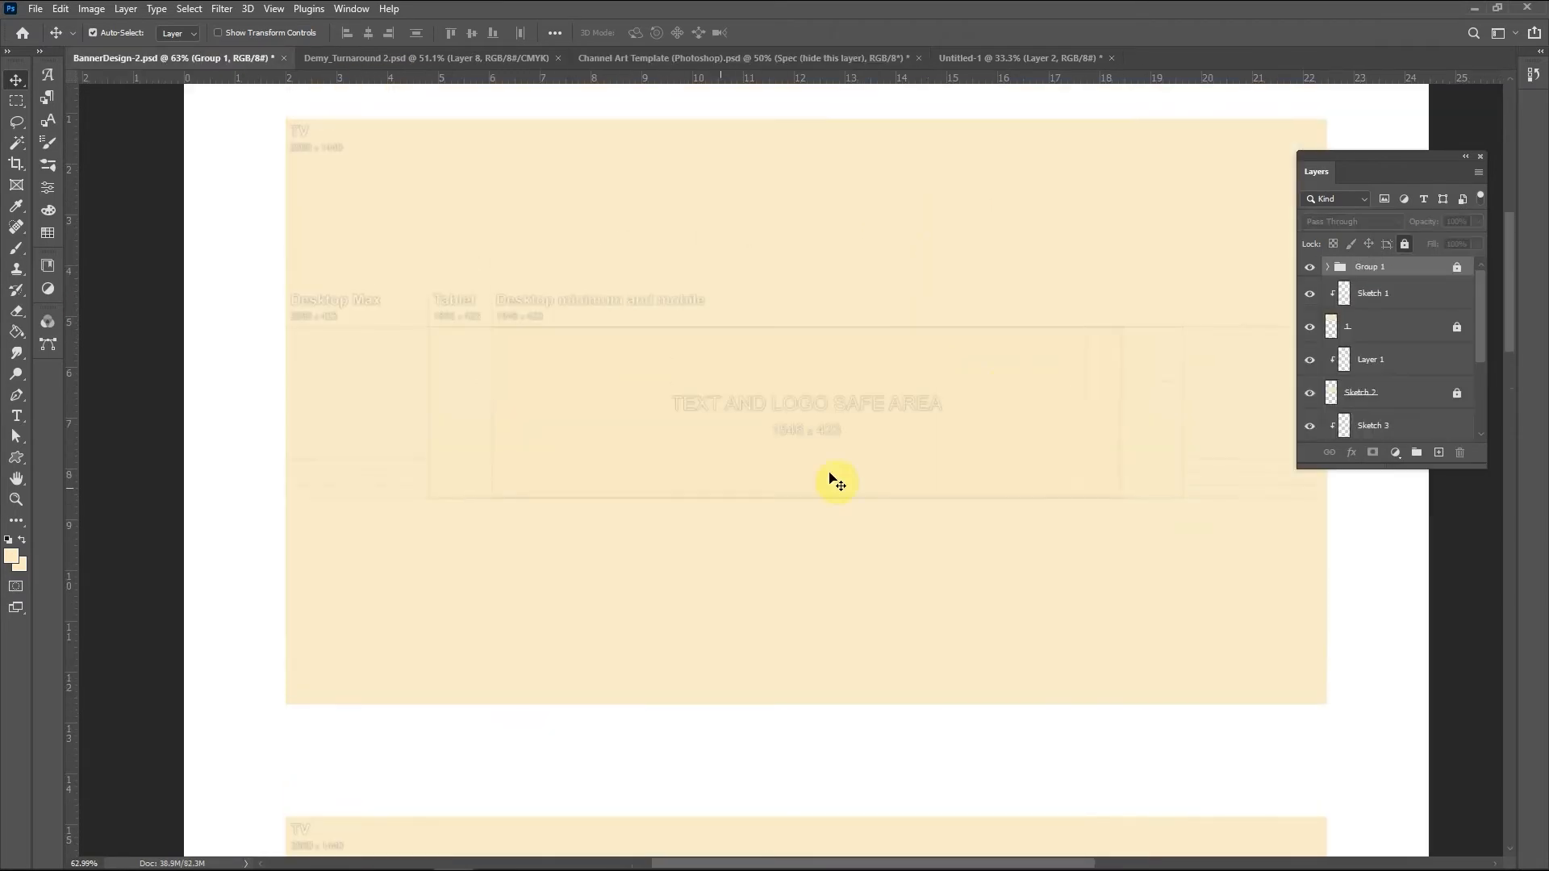
left_click(1473, 298)
key("b")
key("d")
left_click_drag(507, 346, 532, 330)
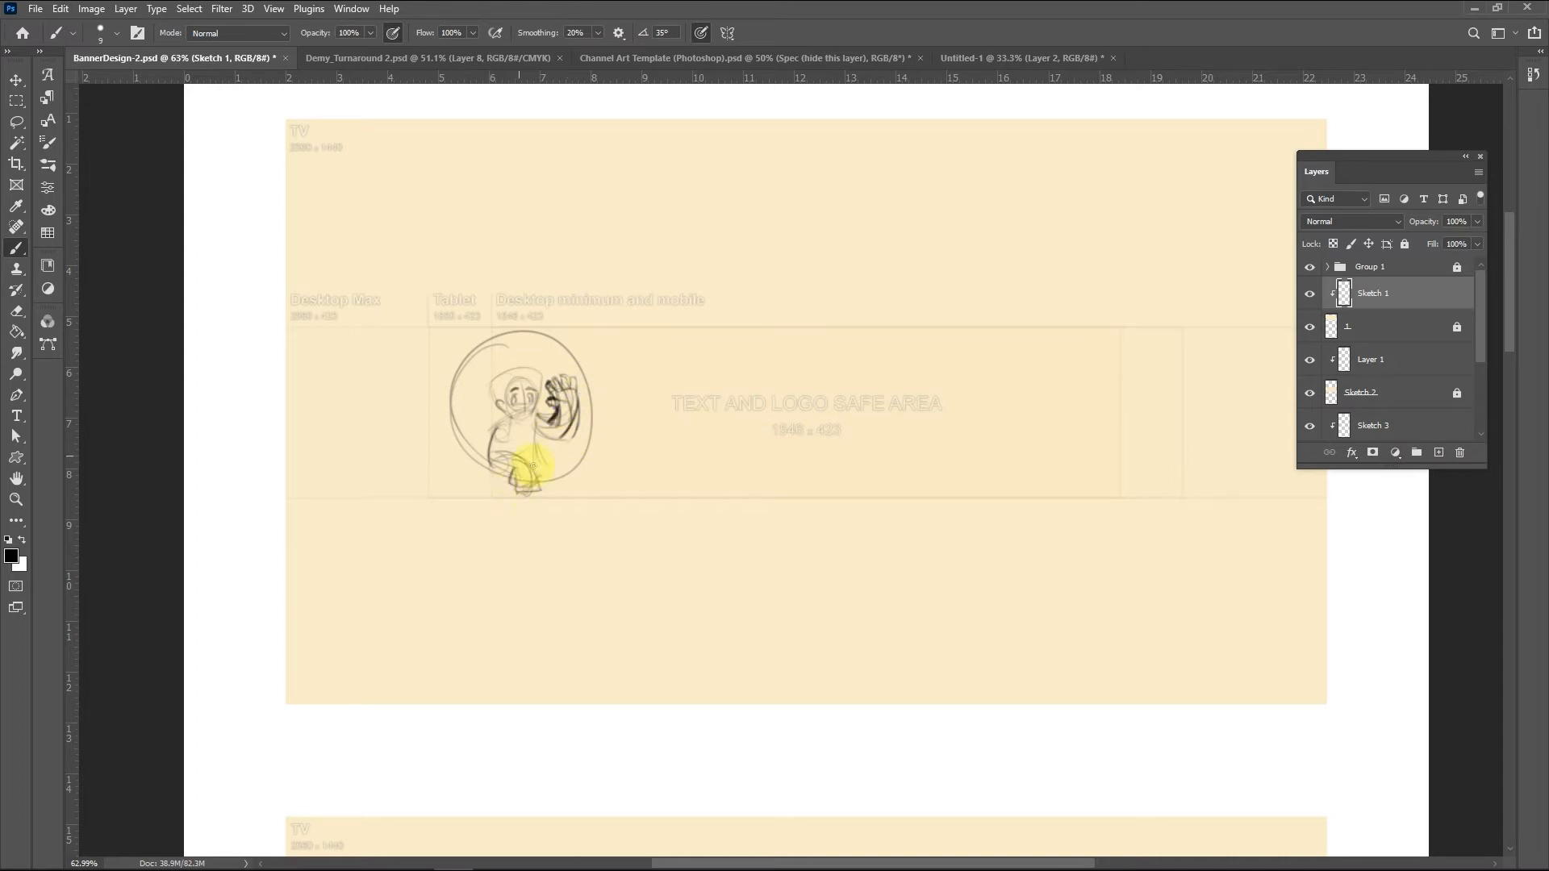
mouse_move(582, 439)
left_mouse_down()
mouse_move(449, 410)
mouse_move(455, 366)
mouse_move(555, 479)
left_mouse_up()
Step: Hand-letter "A New Shade Of Blue" beside the circle and draw wavy borders along horizontal guides above and below it
mouse_move(735, 409)
left_mouse_down()
mouse_move(905, 417)
mouse_move(1086, 399)
mouse_move(1163, 411)
left_mouse_up()
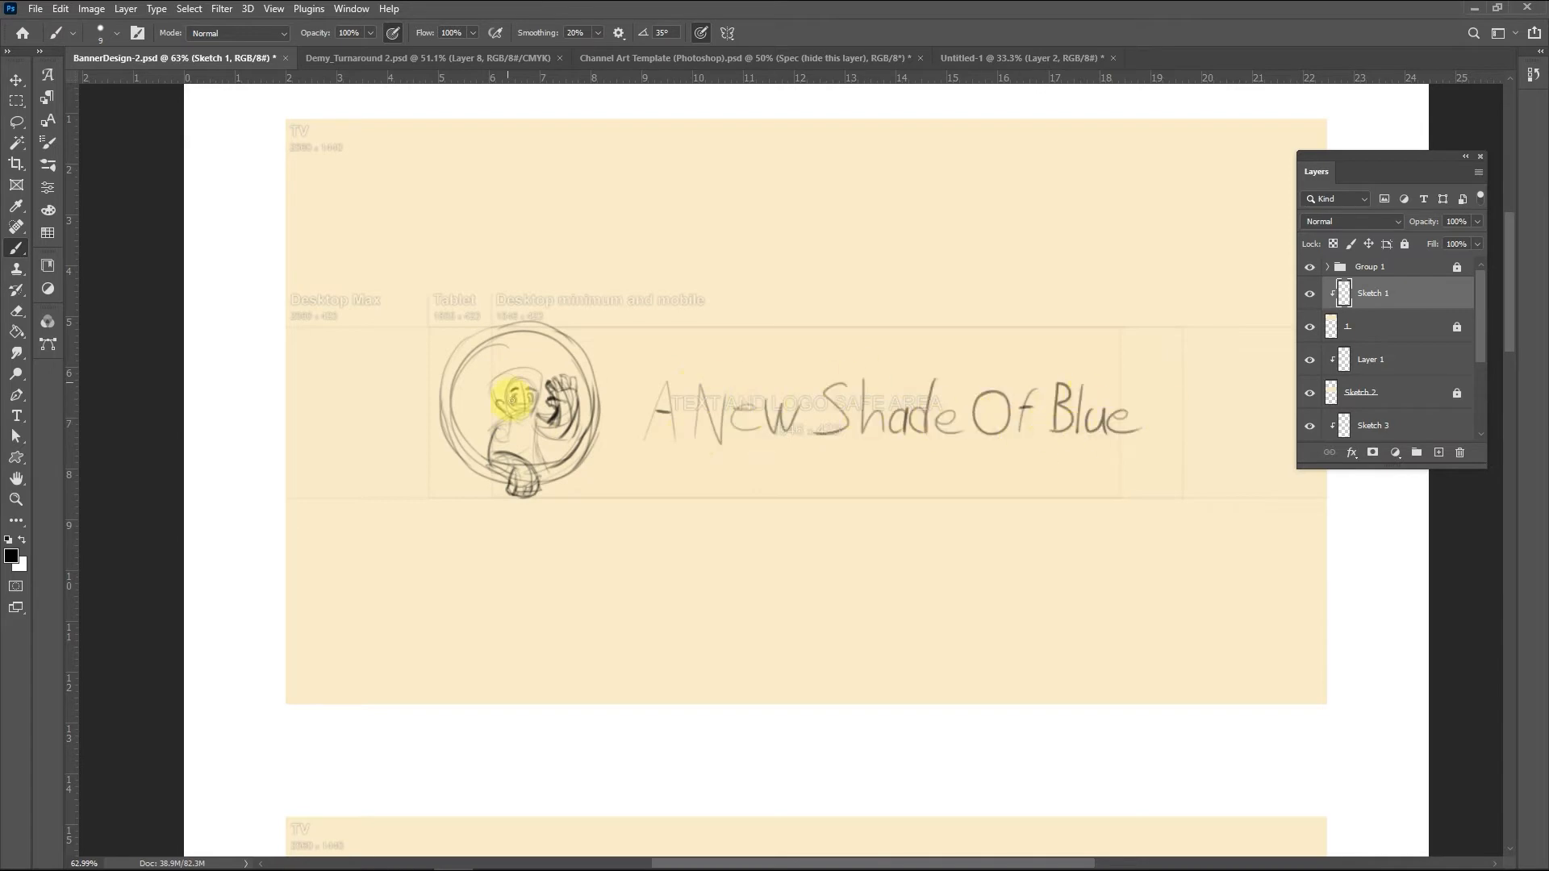
mouse_move(766, 78)
left_mouse_down()
mouse_move(743, 266)
mouse_move(788, 148)
mouse_move(778, 514)
mouse_move(778, 498)
mouse_move(805, 511)
left_mouse_up()
left_click_drag(347, 295, 1297, 292)
mouse_move(286, 504)
left_mouse_down()
mouse_move(516, 486)
mouse_move(1369, 489)
left_mouse_up()
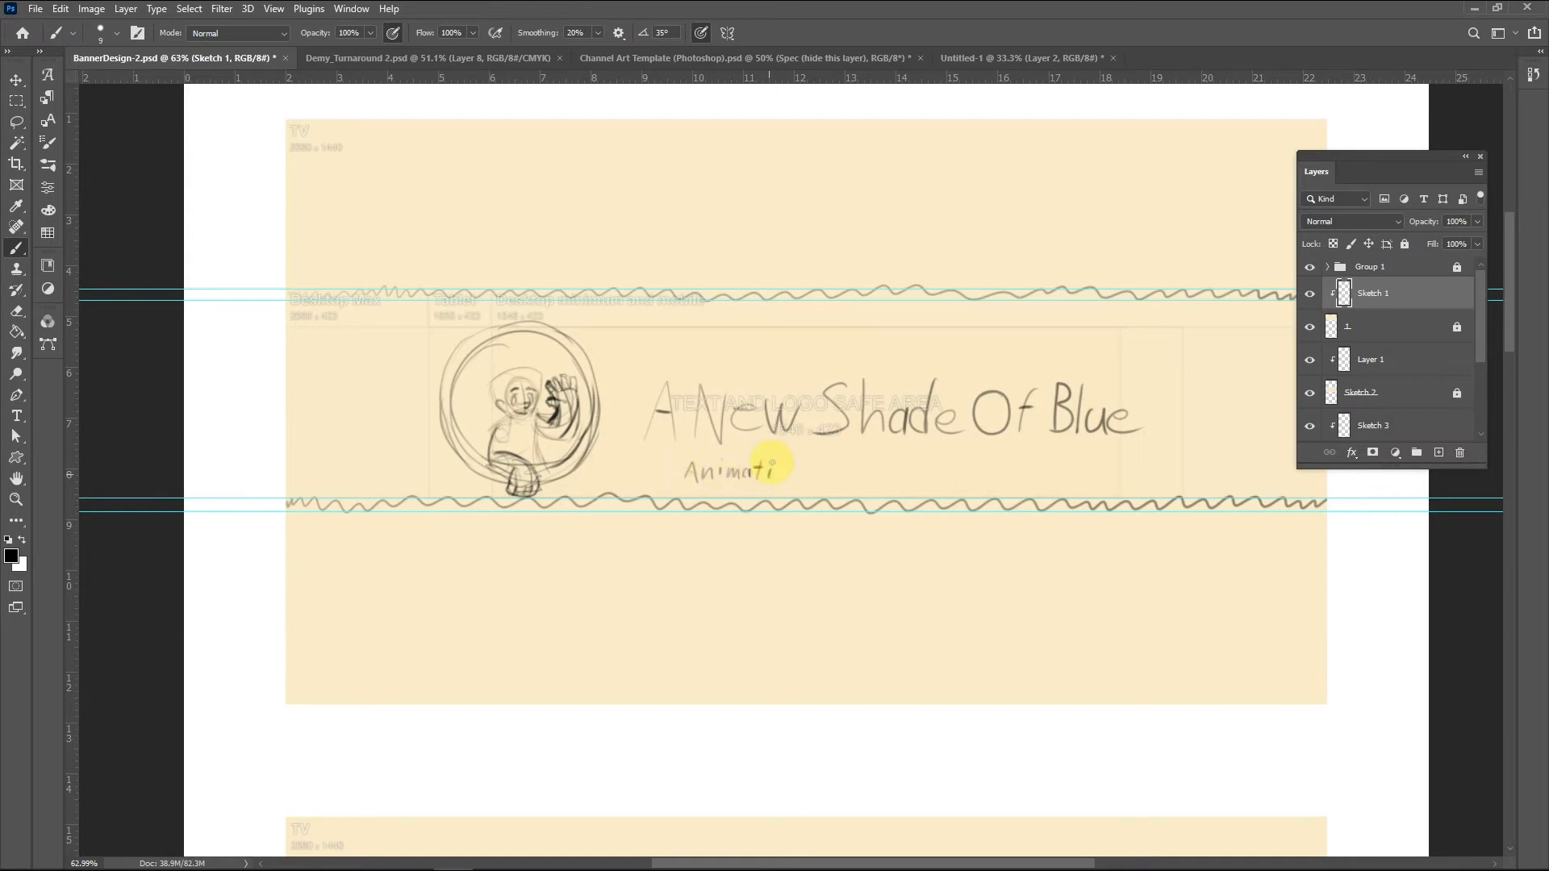
Step: Letter the tagline "Animations, Sketches & More" under the first banner's title, erasing and redrawing faulty letters
left_click_drag(857, 466, 849, 481)
key("e")
mouse_move(865, 463)
left_mouse_down()
mouse_move(878, 485)
mouse_move(836, 471)
mouse_move(819, 483)
left_mouse_up()
key("bracketleft")
key("b")
left_click_drag(932, 460, 955, 481)
left_click_drag(970, 465, 960, 481)
left_click_drag(994, 475, 1011, 476)
left_click_drag(1028, 485, 1082, 474)
left_click_drag(1087, 478, 1104, 484)
scroll(913, 584, "down", 5)
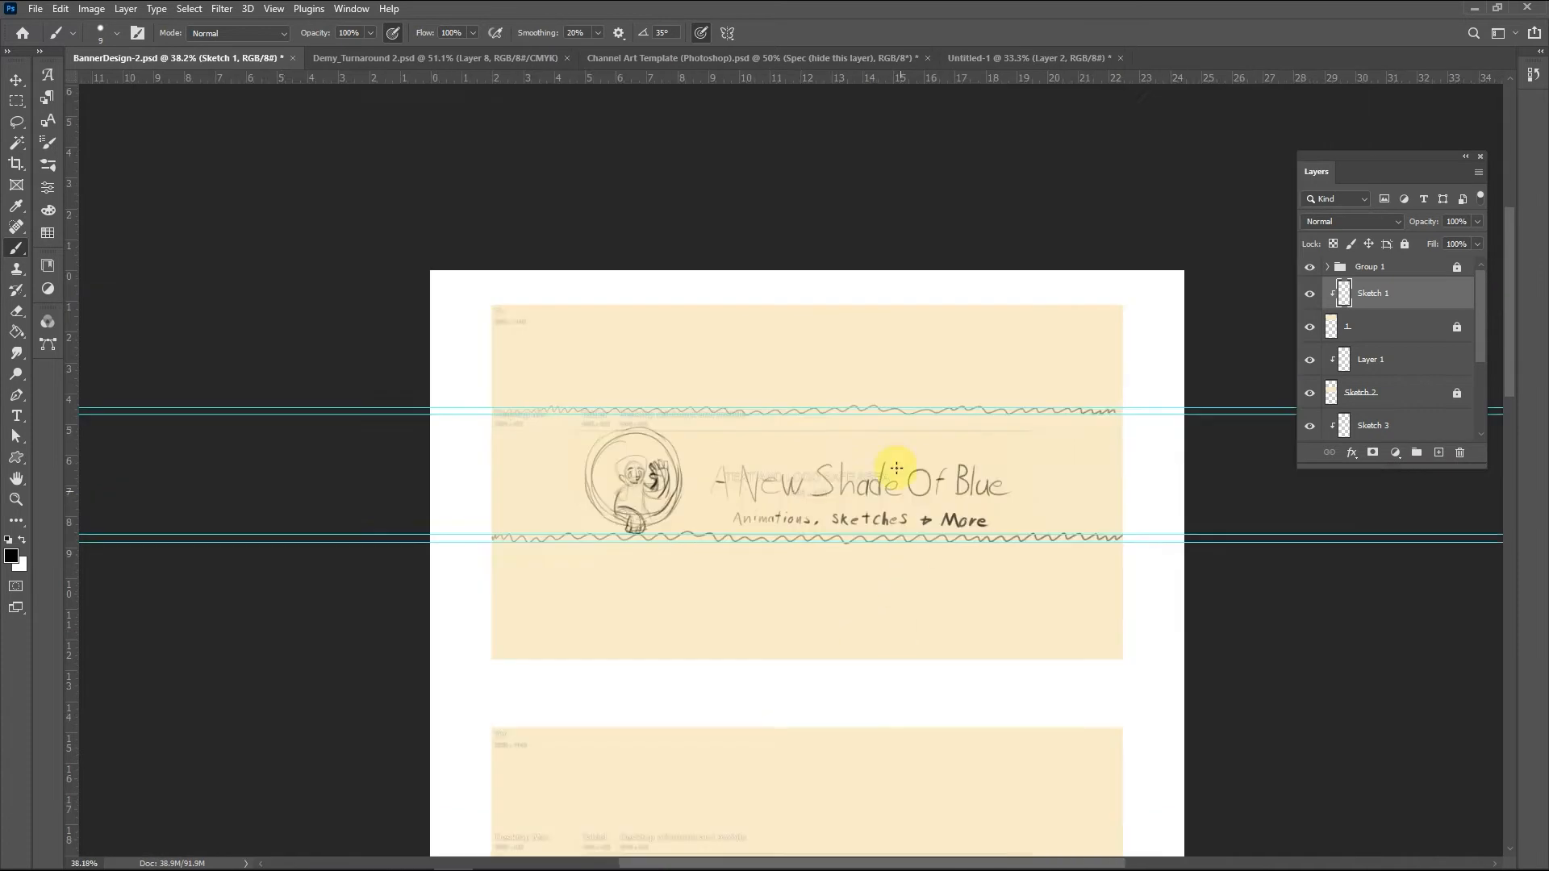
scroll(888, 516, "up", 3)
scroll(888, 493, "down", 6)
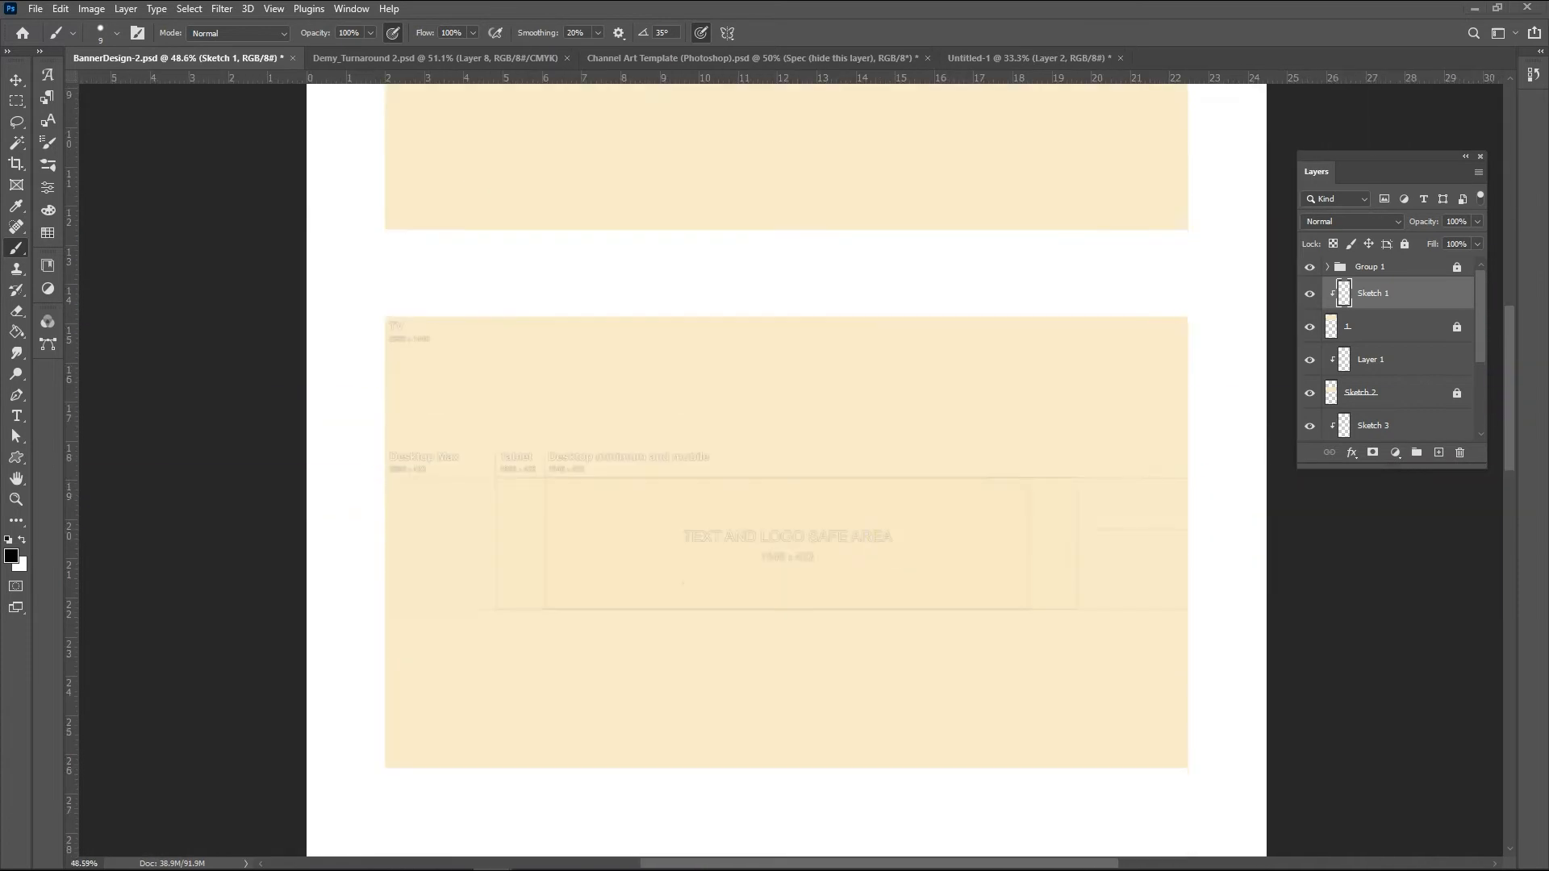
Step: Switch to Chrome and browse the Pinterest home feed and profile pins for character art inspiration
left_click_drag(1034, 22, 988, 153)
left_click(644, 571)
left_click(1063, 155)
scroll(890, 345, "down", 2)
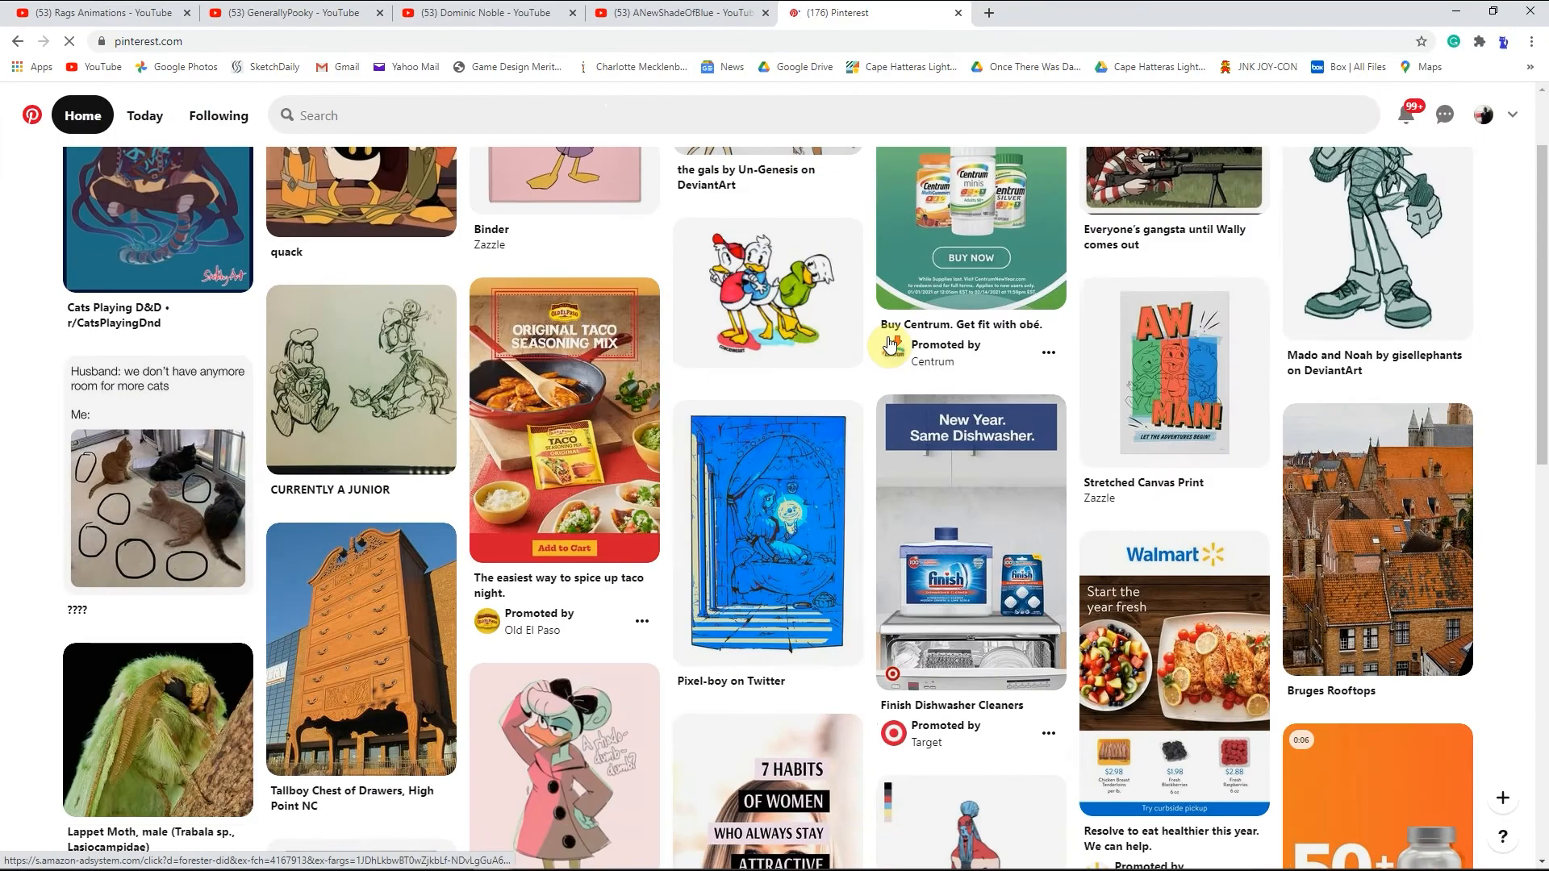
scroll(890, 345, "down", 10)
left_click(1483, 115)
left_click(746, 476)
scroll(875, 417, "down", 2)
scroll(874, 417, "down", 20)
scroll(852, 419, "down", 6)
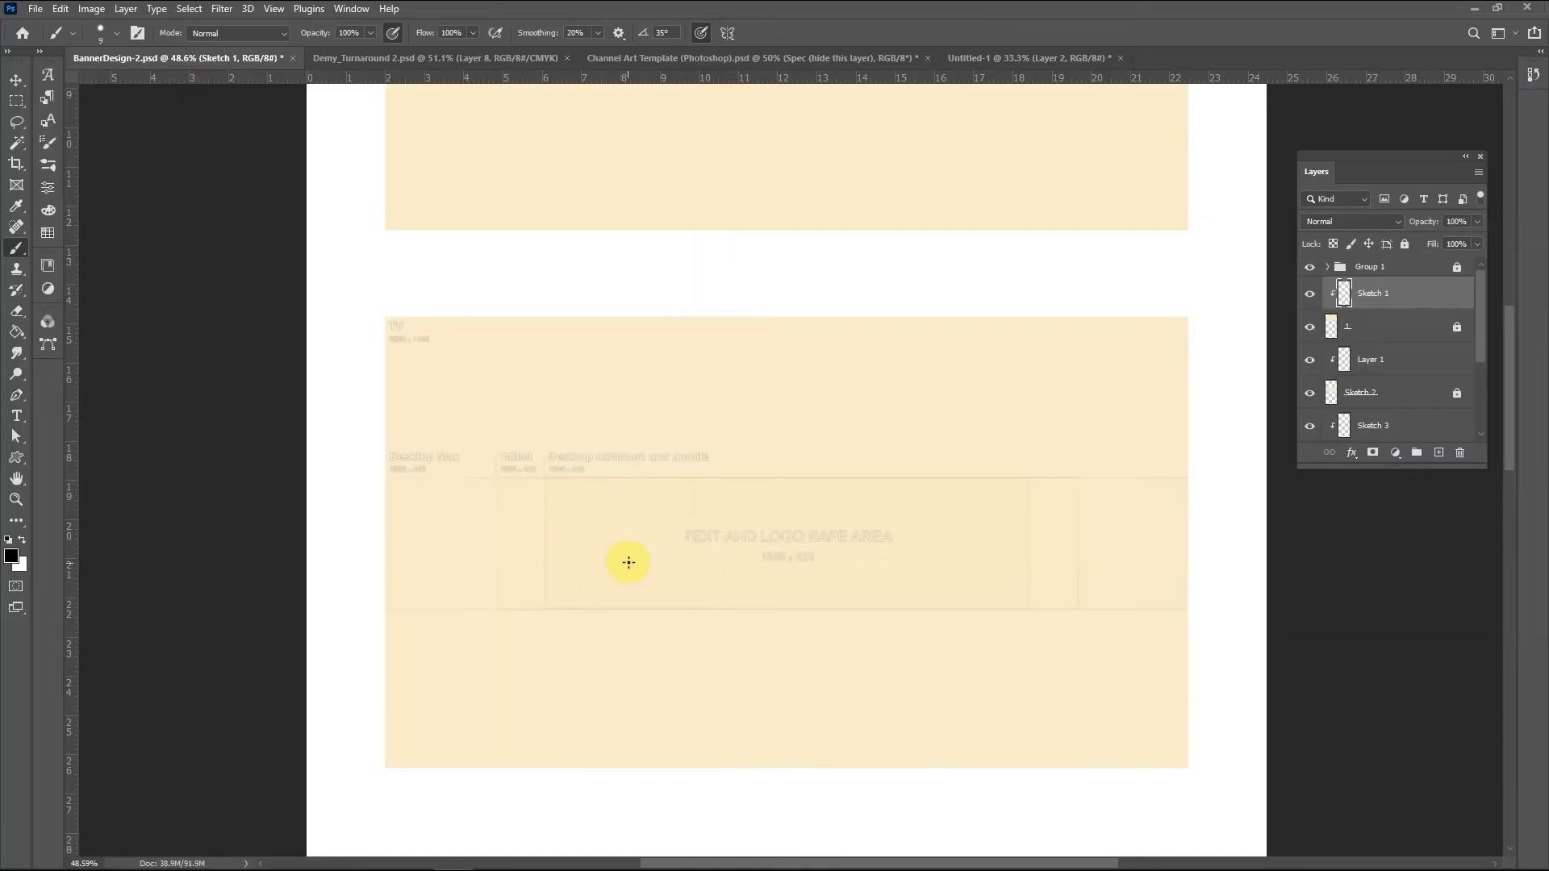
Step: On Layer 1, sketch a reclining character with bent knees in the middle of the second banner's safe area
left_click_drag(1479, 328, 1479, 331)
mouse_move(1509, 381)
left_mouse_down()
mouse_move(1509, 284)
mouse_move(1509, 384)
left_mouse_up()
left_click(1380, 353)
key("ctrl+z")
left_click_drag(750, 514, 880, 519)
scroll(917, 555, "up", 5)
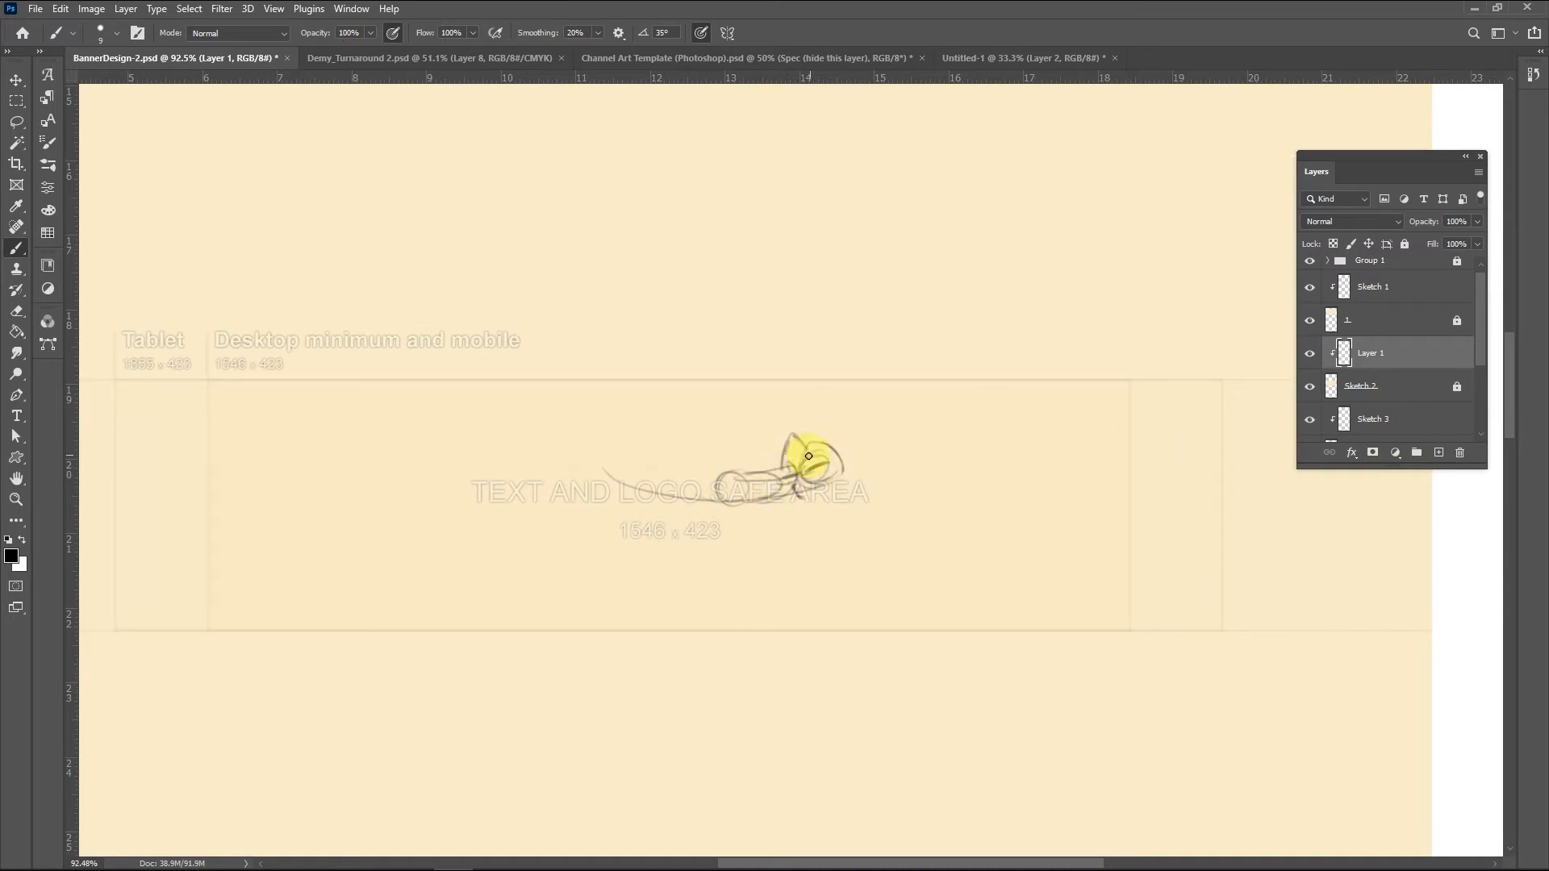
mouse_move(724, 468)
left_mouse_down()
mouse_move(636, 471)
mouse_move(745, 502)
mouse_move(834, 458)
left_mouse_up()
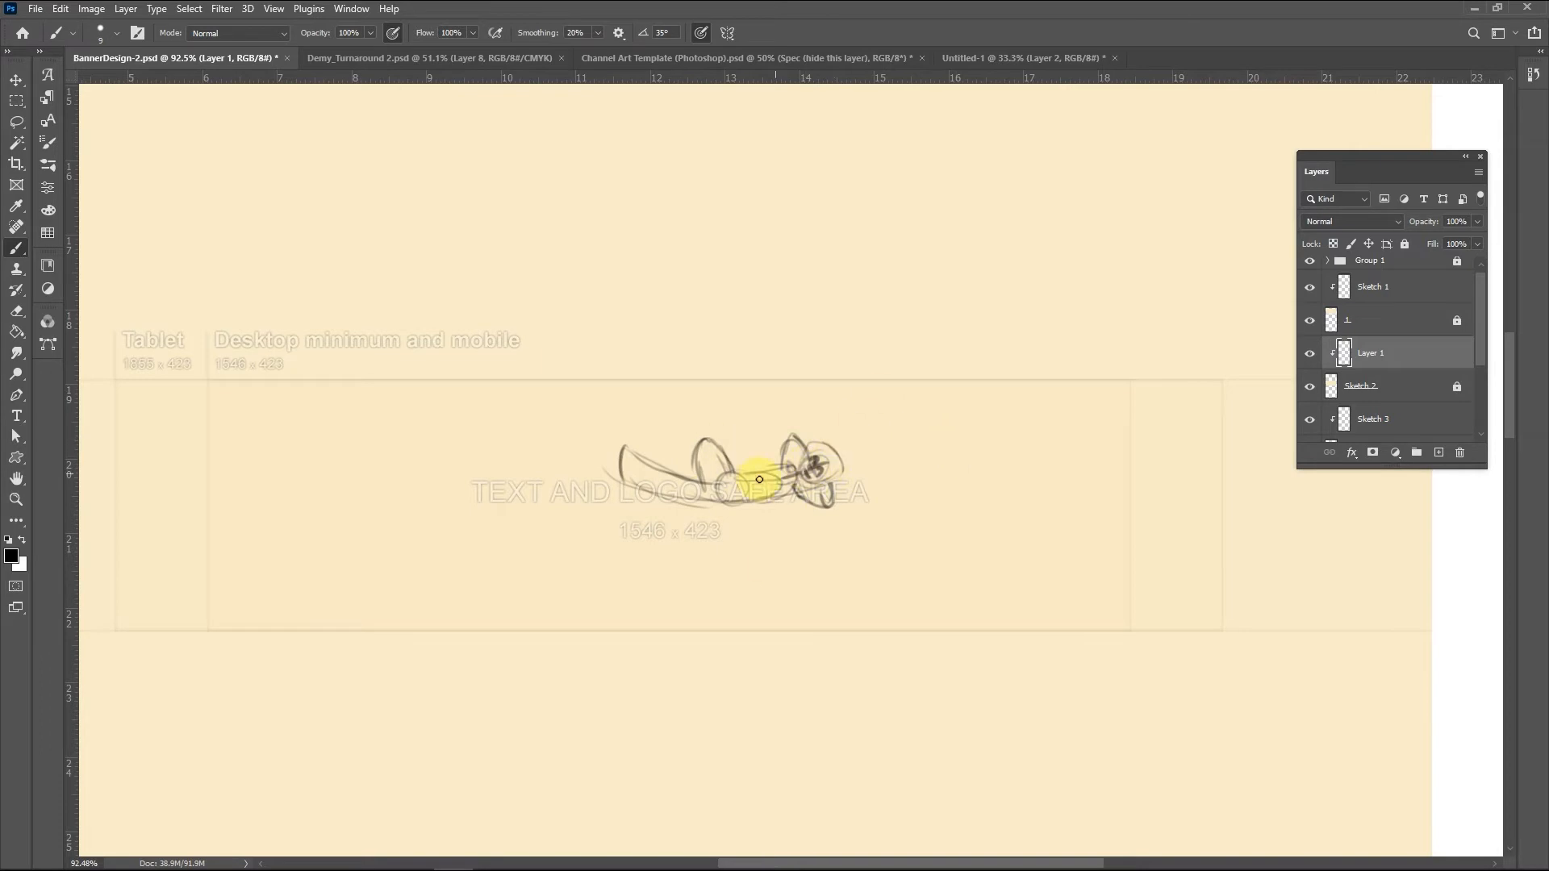
Step: Draw a sagging hammock curve around the reclining character and letter "ANewShadeOfBlue" in an arc beneath it, undoing unwanted strokes
mouse_move(557, 442)
left_mouse_down()
mouse_move(850, 480)
mouse_move(984, 417)
left_mouse_up()
left_click_drag(494, 441, 548, 467)
mouse_move(442, 520)
left_mouse_down()
mouse_move(906, 519)
mouse_move(927, 450)
mouse_move(995, 460)
mouse_move(1022, 497)
mouse_move(991, 510)
mouse_move(1051, 495)
mouse_move(928, 465)
left_mouse_up()
key("ctrl+z")
key("ctrl+z")
Step: Scale the second banner's sketch to about 148% width and 174% height so it fills the safe area
scroll(1045, 462, "up", 4)
key("ctrl+t")
left_click_drag(1058, 406, 1172, 371)
left_click_drag(1093, 465, 1055, 467)
left_click_drag(263, 481, 250, 480)
left_click_drag(692, 588, 692, 615)
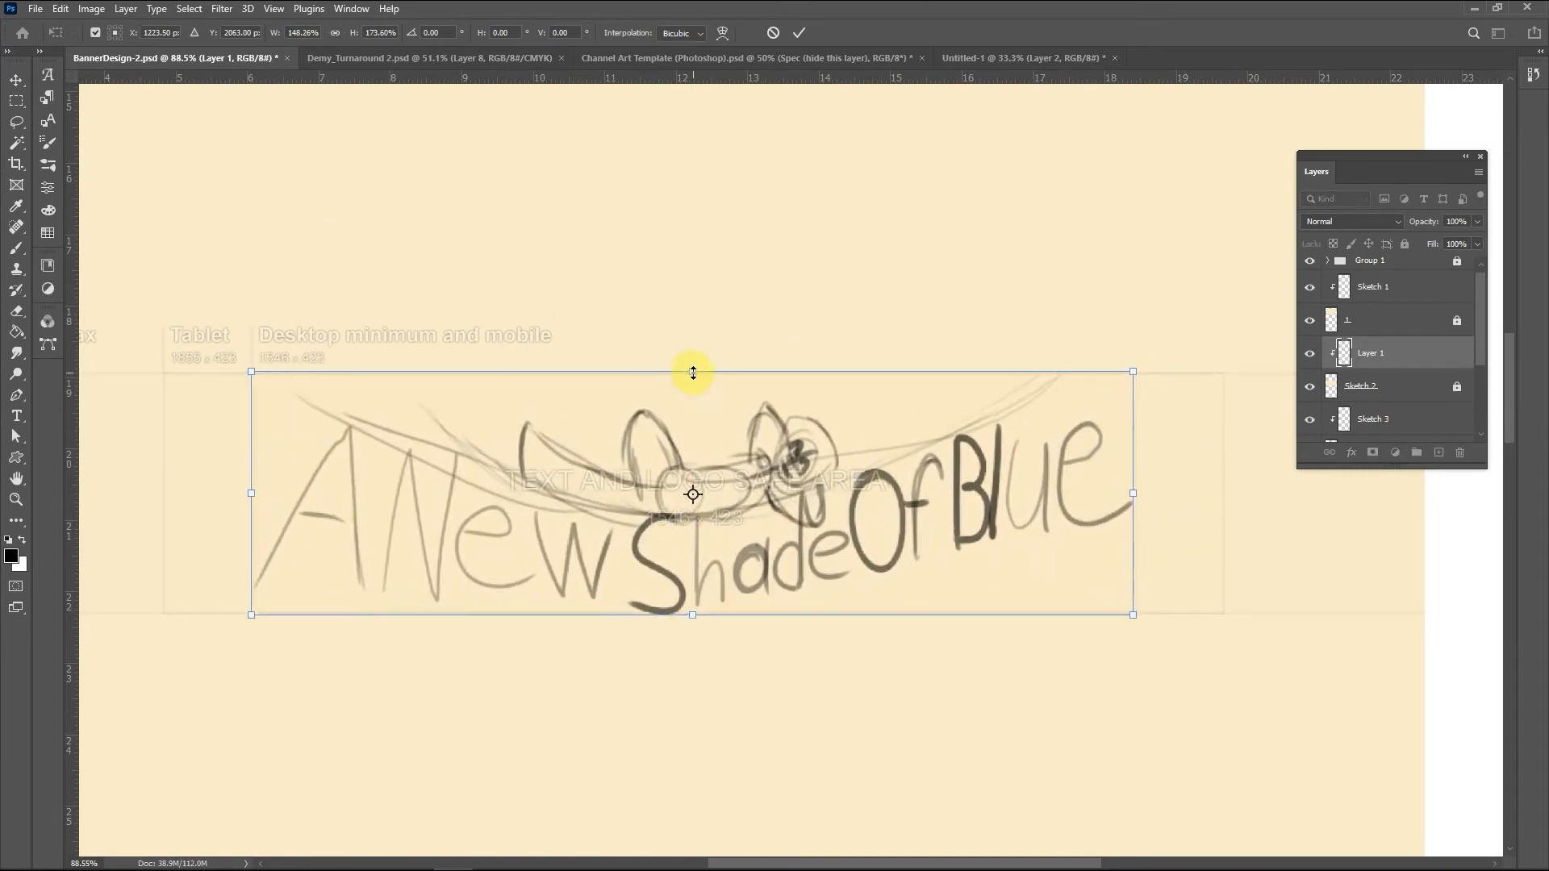
key("Return")
Step: Select the Sketch 3 layer and place horizontal guides along the upper and lower edges of the third banner's safe area
scroll(806, 516, "down", 7)
scroll(828, 718, "up", 6)
left_click(1382, 413)
scroll(781, 533, "up", 1)
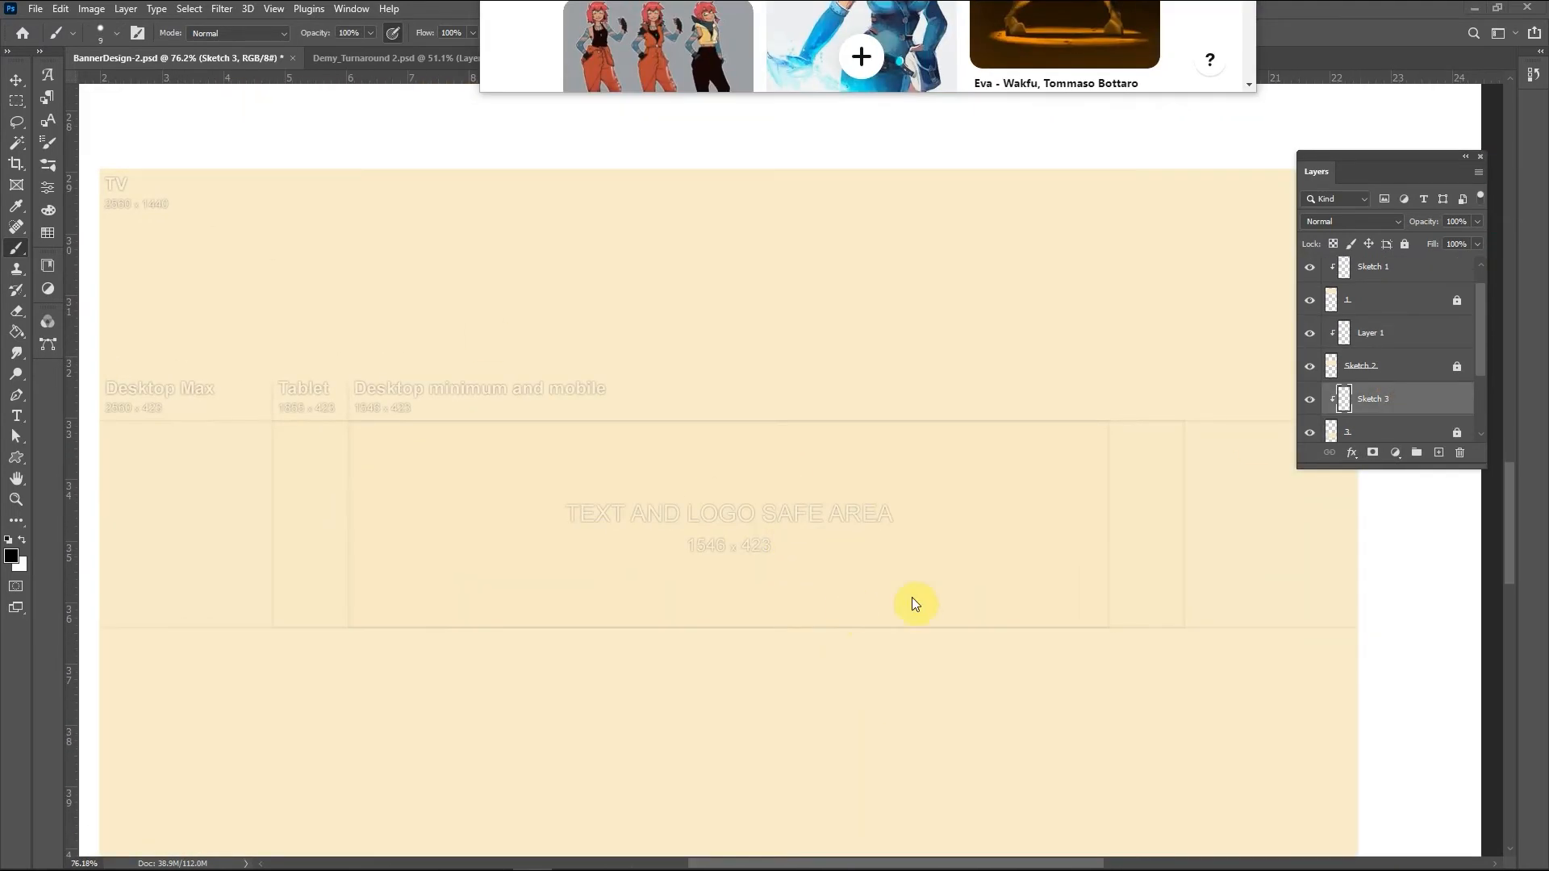
left_click_drag(805, 79, 837, 614)
left_click_drag(788, 78, 790, 627)
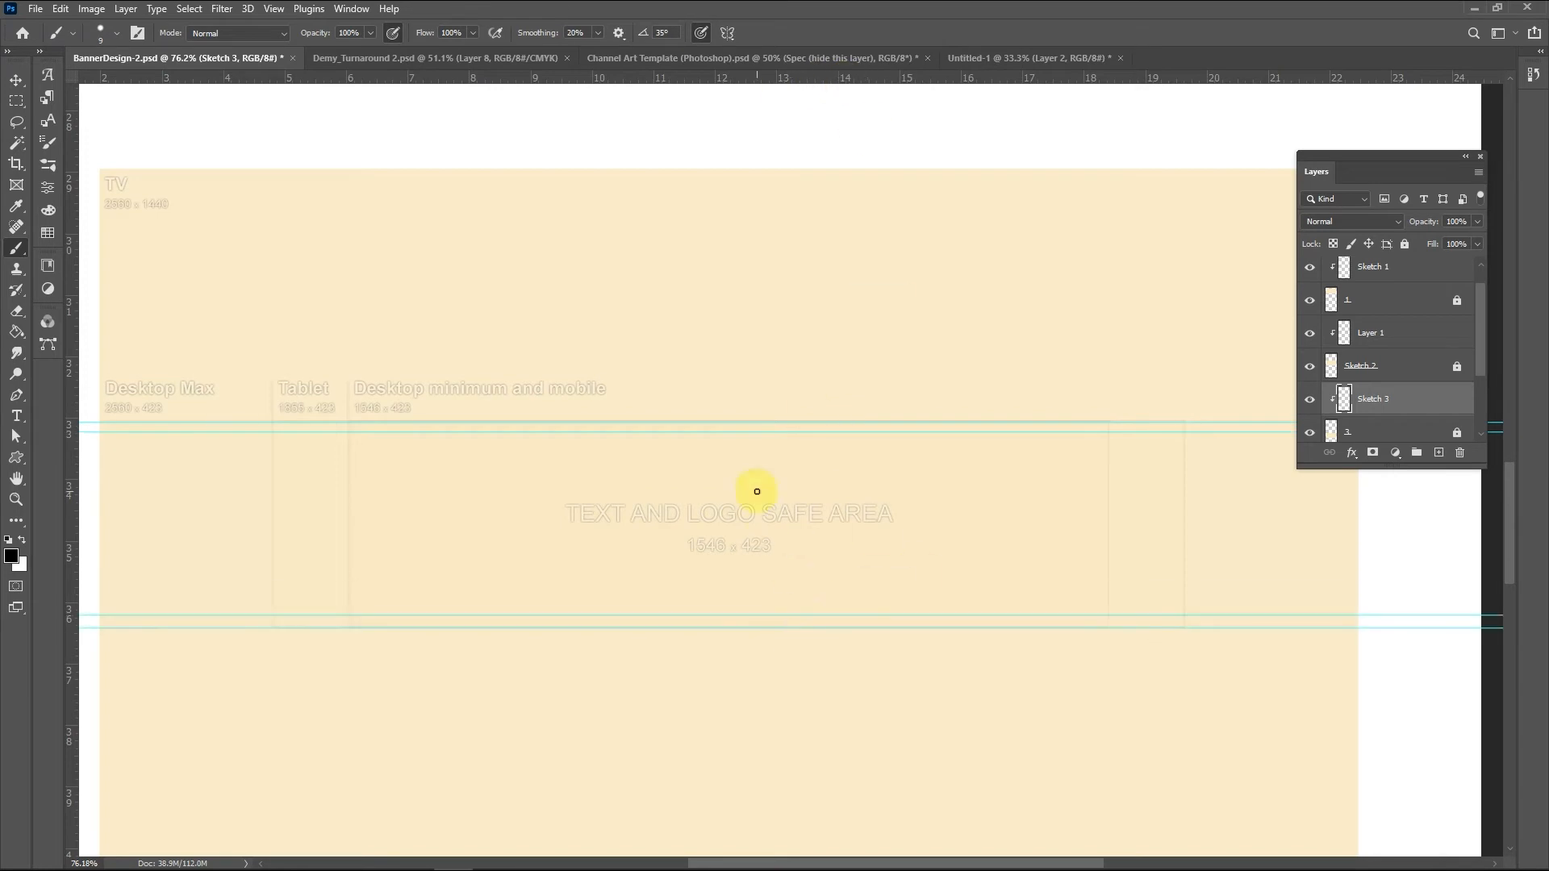
Step: Draw a large double-ringed circle across the third banner's Tablet boundary, undoing and redrawing poor strokes
left_click_drag(502, 462, 490, 393)
key("ctrl+z")
mouse_move(388, 350)
left_mouse_down()
mouse_move(463, 487)
mouse_move(306, 373)
left_mouse_up()
key("ctrl+z")
mouse_move(421, 371)
left_mouse_down()
mouse_move(442, 352)
mouse_move(301, 424)
left_mouse_up()
mouse_move(302, 524)
left_mouse_down()
mouse_move(374, 326)
mouse_move(431, 344)
left_mouse_up()
key("ctrl+z")
Step: Hand-letter "ANewShadeOfBlue" along the third banner's lower guides, beside the circle
left_click_drag(533, 602, 601, 615)
key("ctrl+z")
left_click_drag(557, 557, 591, 556)
mouse_move(613, 610)
left_mouse_down()
mouse_move(652, 614)
mouse_move(660, 511)
left_mouse_up()
left_click_drag(672, 567, 716, 598)
left_click_drag(724, 551, 775, 549)
left_click_drag(905, 607, 1234, 612)
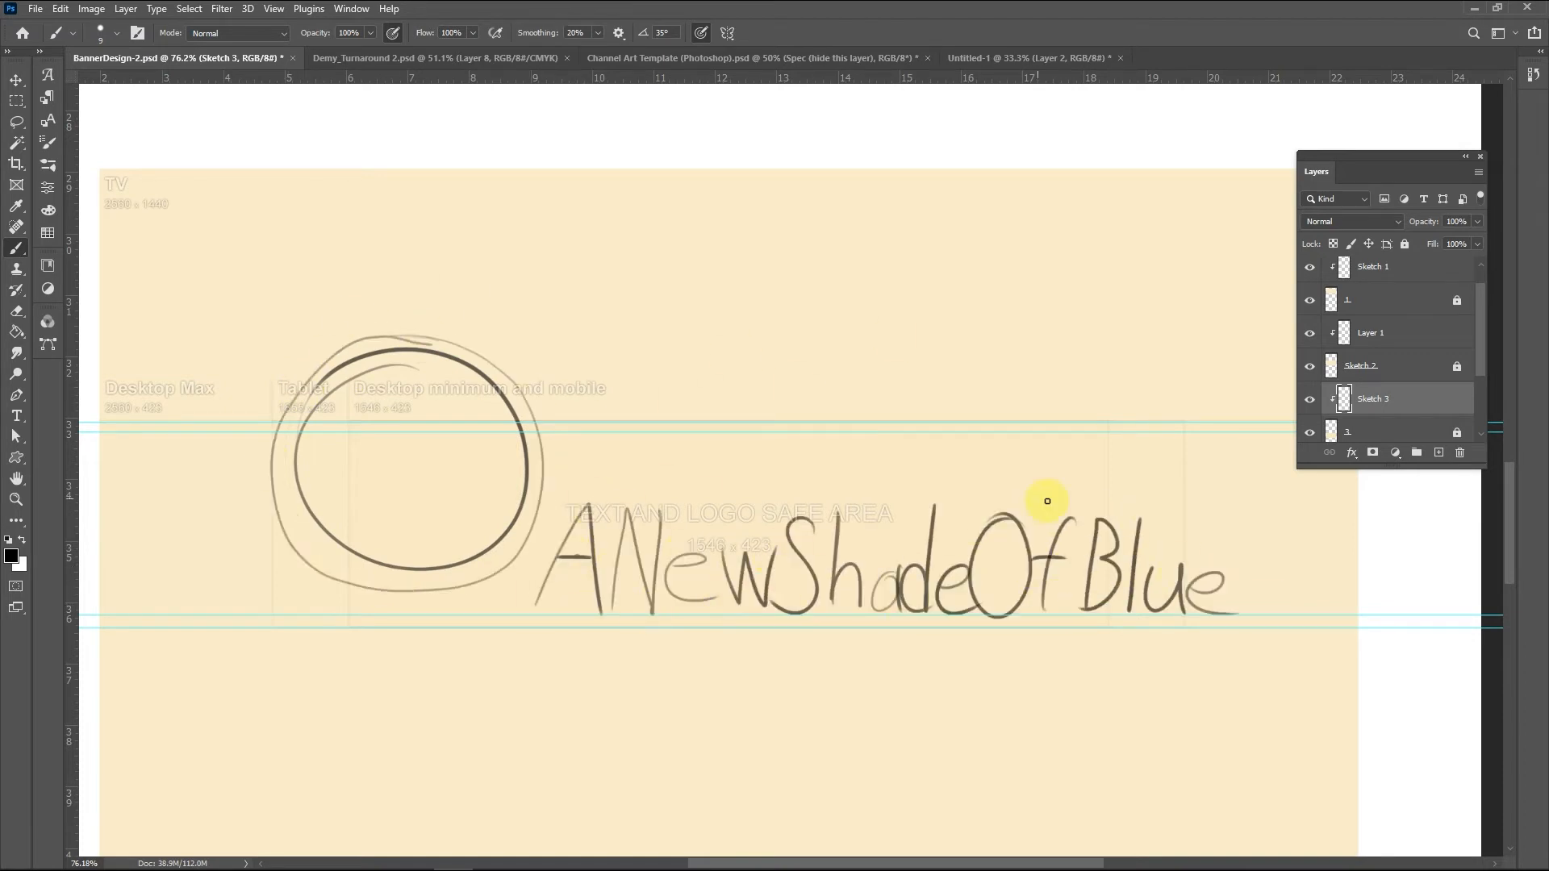
Step: Select the third banner's lettering, scale it down and nudge it to fit between the circle and the safe area's edge
key("l")
key("ctrl+t")
left_click_drag(1242, 446, 1117, 515)
key("shift+Up")
key("shift+Up")
key("shift+Up")
key("shift+Up")
key("Down")
key("Down")
key("Down")
key("Down")
key("Left")
key("Left")
key("Left")
key("Left")
key("shift+Left")
key("shift+Left")
key("Down")
key("Down")
key("Down")
key("Down")
key("Return")
key("ctrl+d")
Step: Sketch a small figure with a raised waving hand and a leg over the rim inside the third banner's circle
key("b")
left_click_drag(373, 491, 398, 582)
left_click_drag(371, 523, 384, 511)
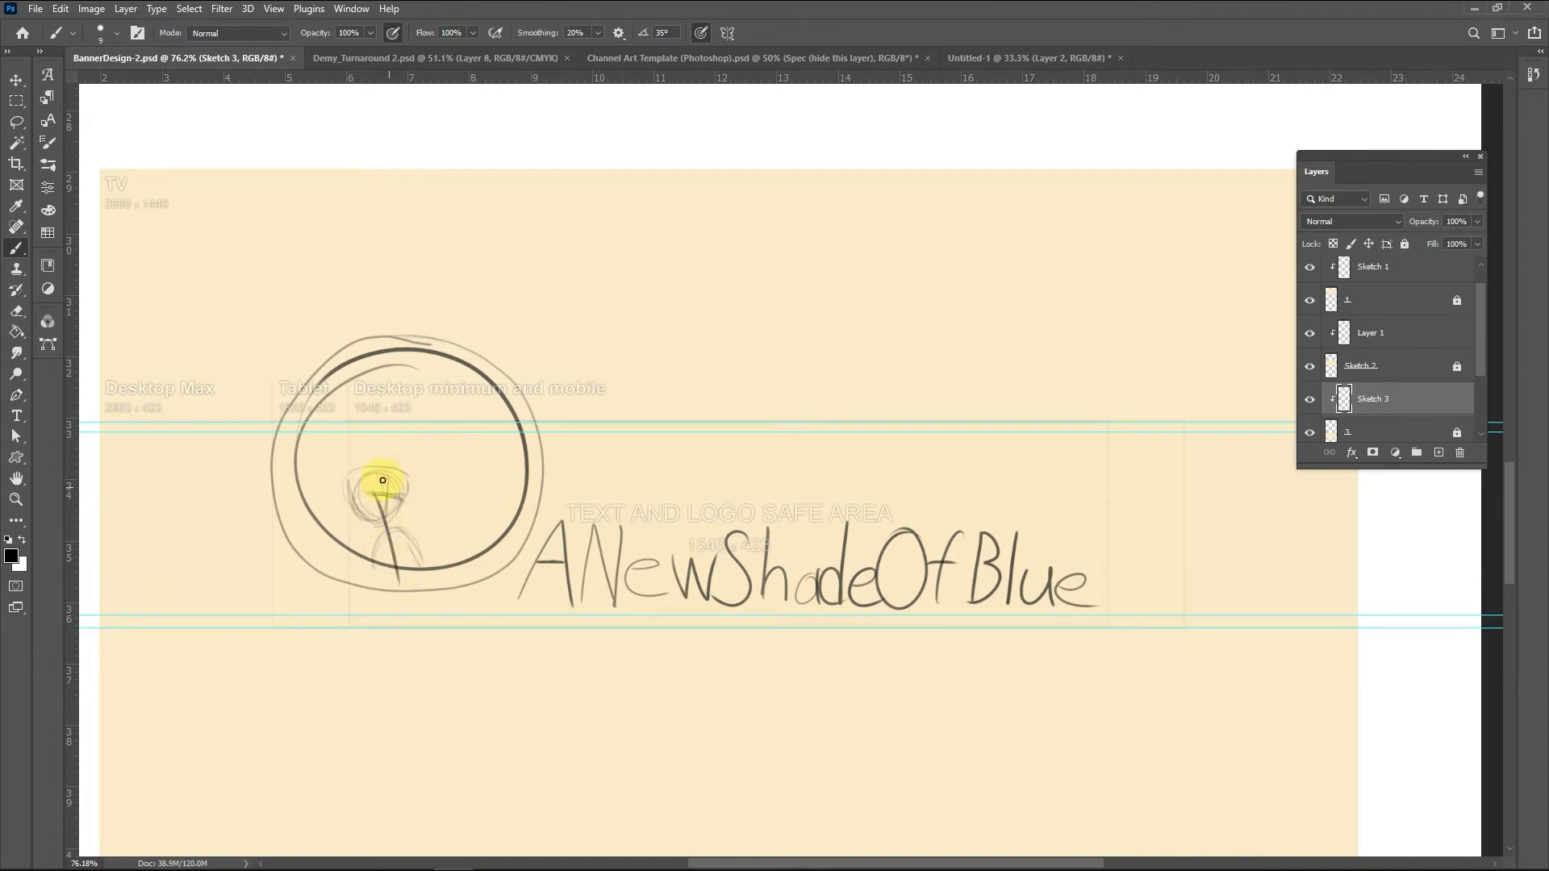
mouse_move(363, 534)
left_mouse_down()
mouse_move(407, 567)
mouse_move(394, 551)
left_mouse_up()
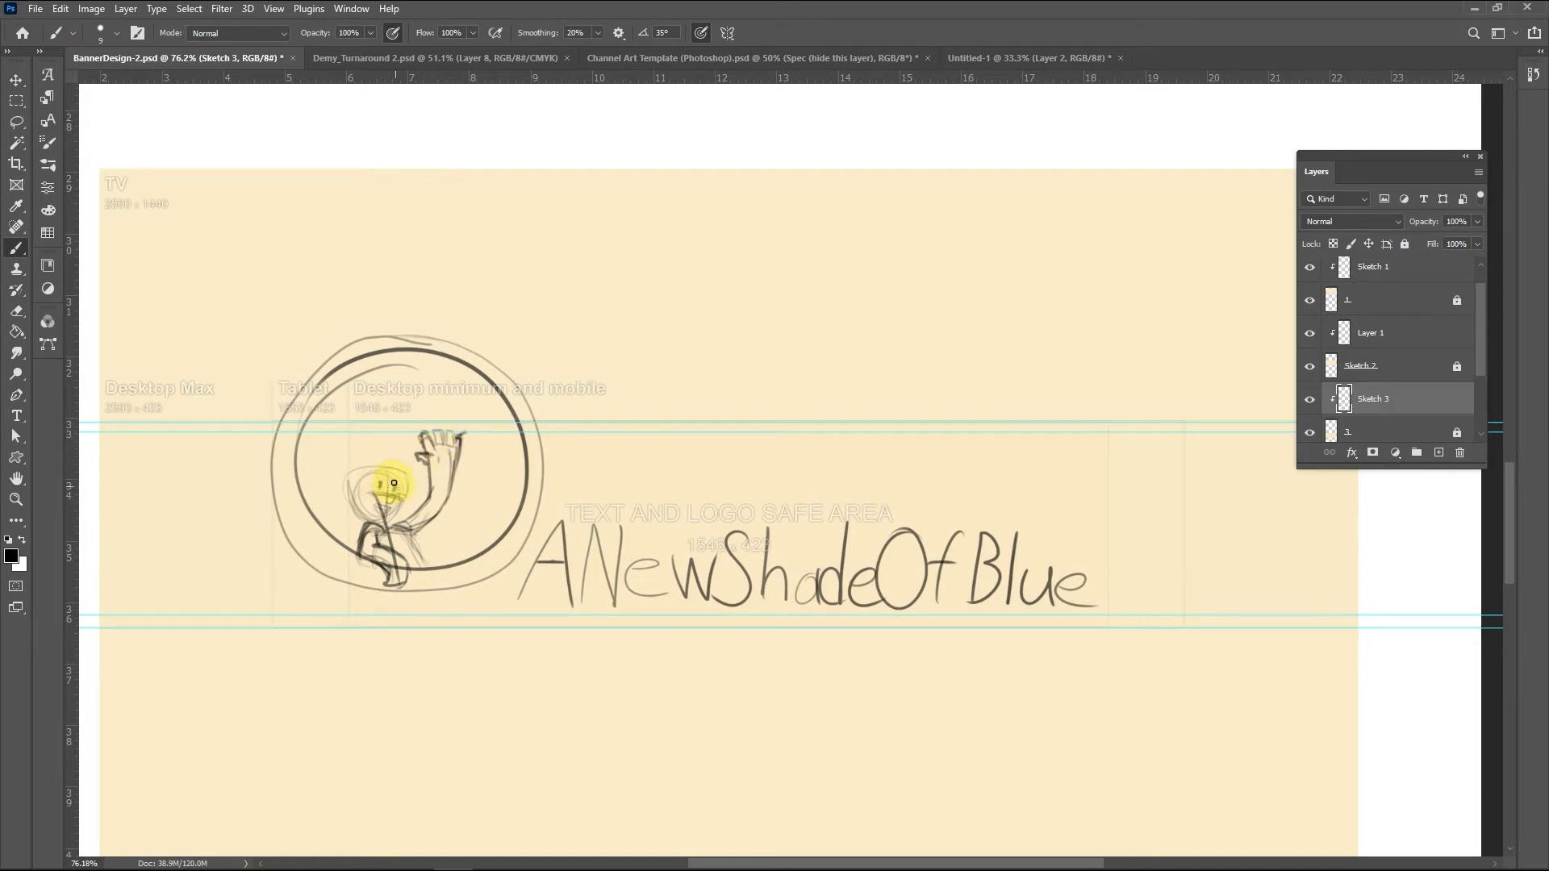
Step: Refine the waving figure's head and raised hand with small transforms, resizing slightly and nudging the parts into place
key("l")
mouse_move(413, 475)
left_mouse_down()
mouse_move(400, 526)
mouse_move(392, 457)
mouse_move(362, 461)
mouse_move(421, 457)
mouse_move(392, 444)
mouse_move(434, 484)
mouse_move(442, 445)
mouse_move(477, 442)
left_mouse_up()
key("ctrl+t")
key("Right")
key("Right")
key("Right")
key("Right")
key("Right")
key("Right")
key("Right")
key("Left")
key("Left")
key("Left")
key("Left")
key("Left")
key("Left")
key("Left")
key("Left")
key("Return")
key("ctrl+t")
left_click_drag(478, 414, 468, 421)
key("Right")
key("Right")
key("Right")
key("Right")
key("Right")
key("Right")
key("Right")
key("Return")
key("ctrl+d")
Step: Redraw the waving figure's shoulders and lower arm to join the adjusted parts
key("b")
mouse_move(410, 529)
left_mouse_down()
mouse_move(429, 564)
mouse_move(370, 539)
mouse_move(354, 553)
left_mouse_up()
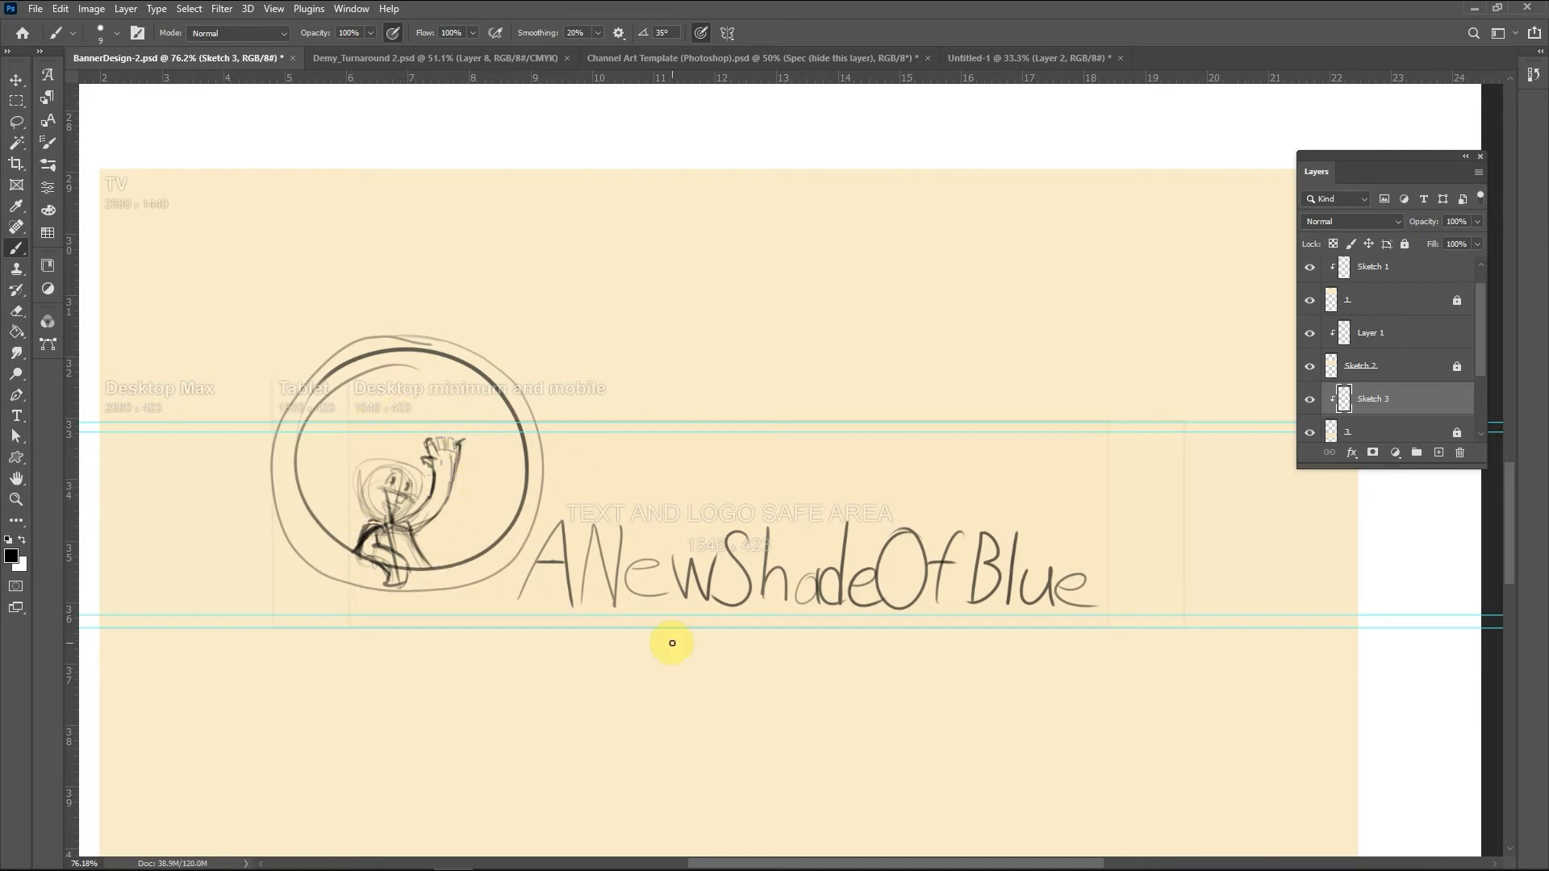
scroll(726, 441, "down", 4)
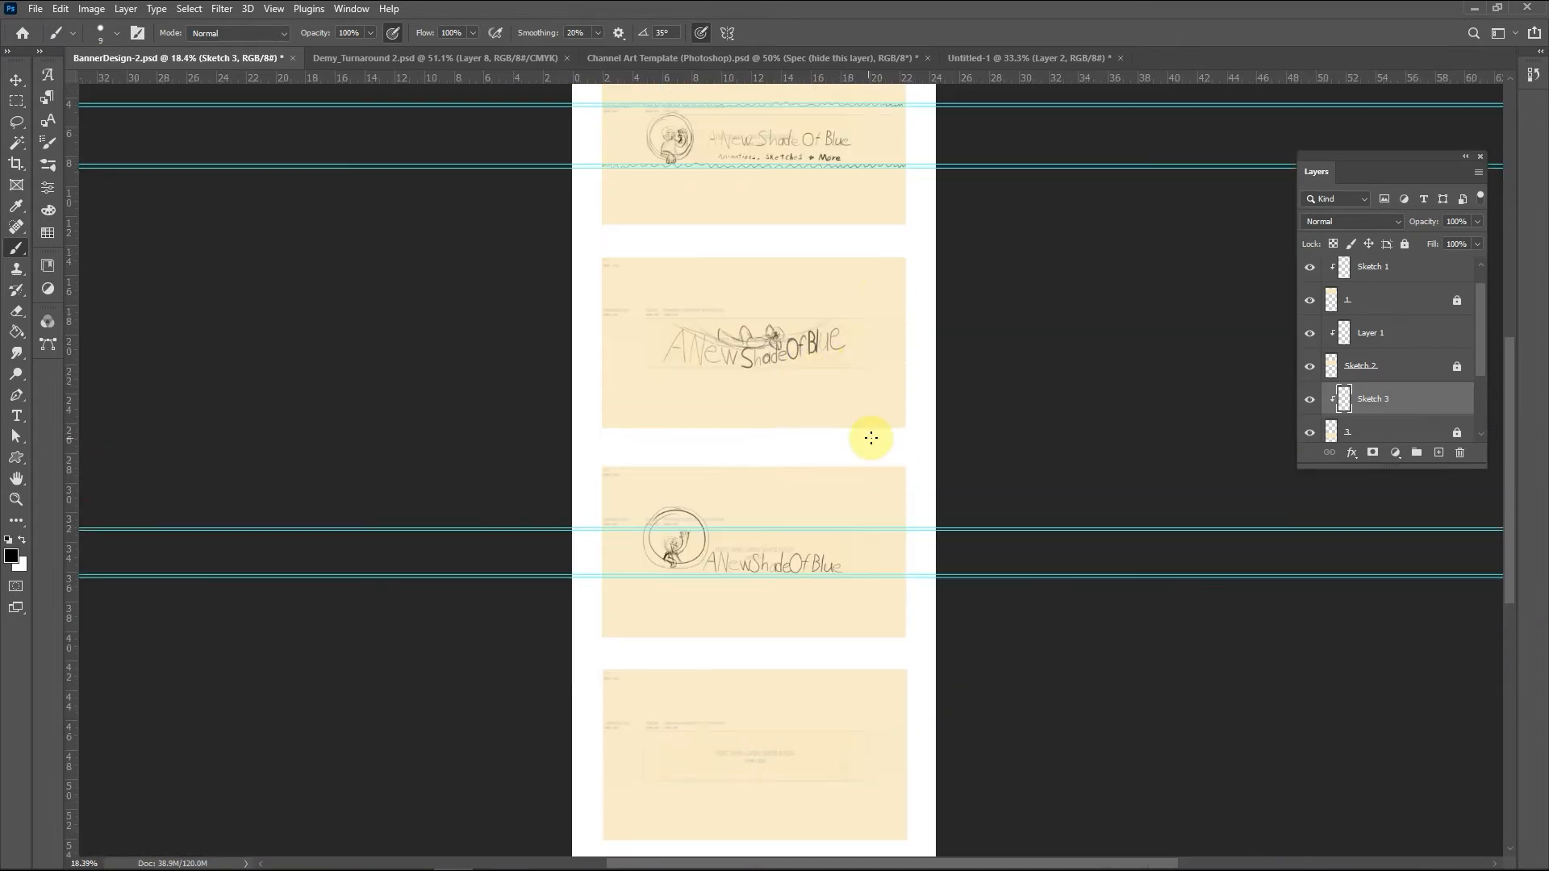
scroll(705, 567, "up", 3)
scroll(632, 425, "up", 4)
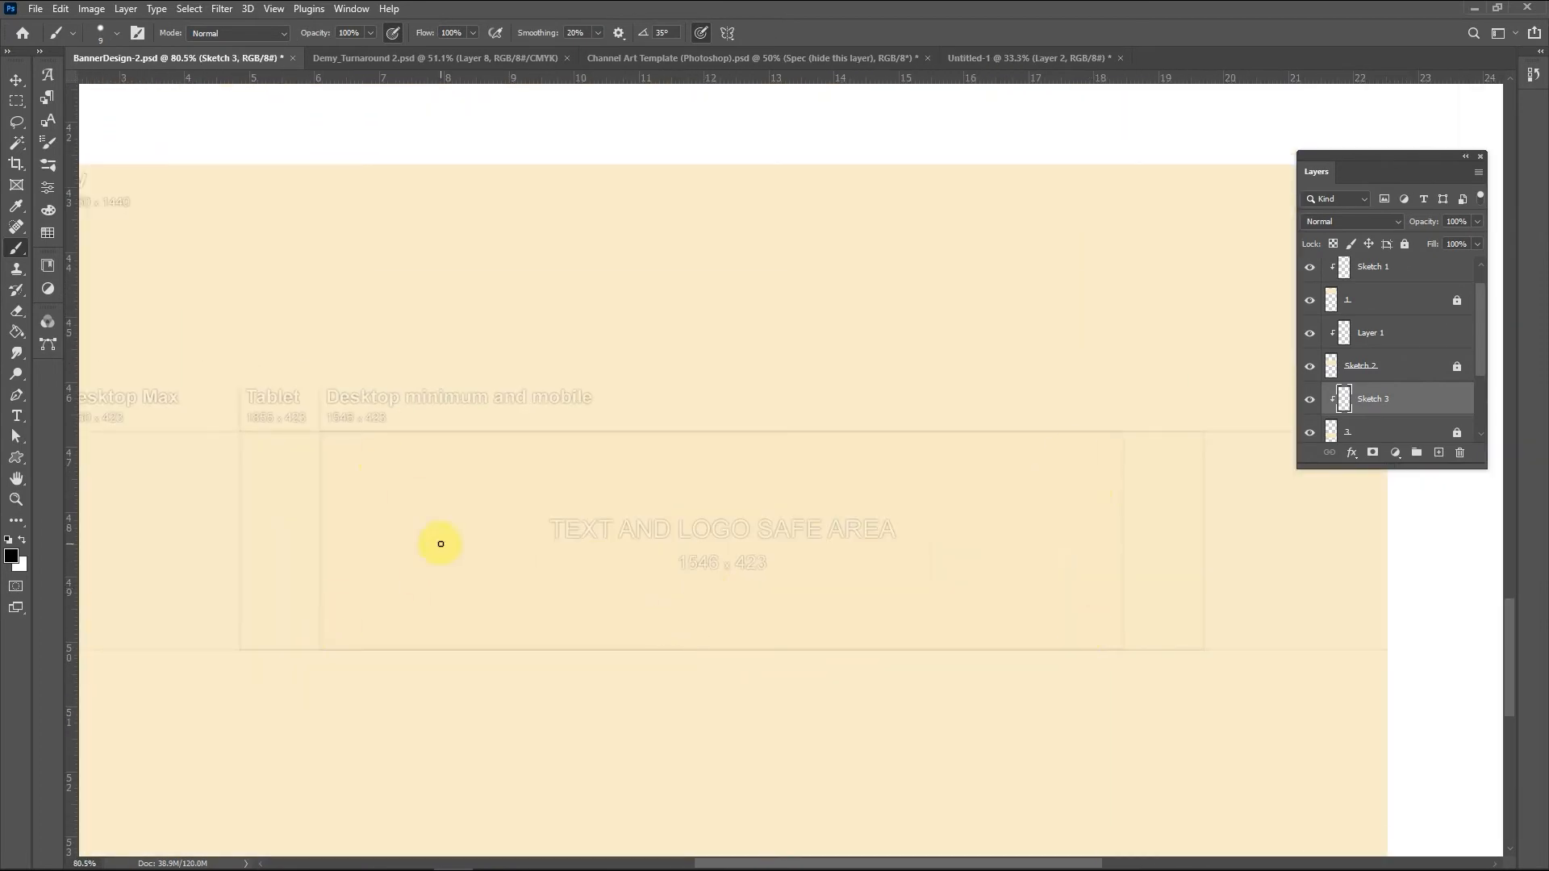
Step: Make the Sketch 4 layer active for drawing on the fourth banner
scroll(1400, 390, "down", 2)
left_click(1400, 390)
mouse_move(326, 635)
left_mouse_down()
mouse_move(394, 622)
mouse_move(391, 568)
left_mouse_up()
left_click_drag(410, 614, 465, 497)
left_click_drag(471, 583, 521, 594)
left_click_drag(542, 558, 587, 628)
key("ctrl+z")
key("ctrl+z")
key("ctrl+z")
key("ctrl+z")
key("ctrl+z")
Step: Letter "ANewShadeOfBlue" by hand across the full width of the fourth banner's text and logo safe area
left_click_drag(322, 648, 392, 655)
mouse_move(349, 598)
left_mouse_down()
mouse_move(381, 602)
mouse_move(462, 536)
left_mouse_up()
left_click_drag(472, 616, 517, 643)
left_click_drag(523, 605, 582, 599)
left_click_drag(635, 553, 585, 648)
left_click_drag(645, 644, 676, 649)
left_click_drag(853, 559, 846, 559)
left_click_drag(933, 566, 896, 650)
mouse_move(948, 555)
left_mouse_down()
mouse_move(944, 648)
mouse_move(988, 651)
left_mouse_up()
left_click_drag(1004, 601, 1043, 654)
left_click_drag(1052, 621, 1105, 640)
Step: Nudge the fourth banner's lettering upward to sit vertically centered in the safe area
key("v")
key("shift+Up")
key("shift+Up")
key("shift+Up")
key("shift+Up")
key("shift+Up")
key("shift+Up")
key("shift+Up")
key("shift+Up")
key("shift+Up")
Step: Sketch a small figure inside the lettering's O, with a head and an arm hanging over the lower rim
key("b")
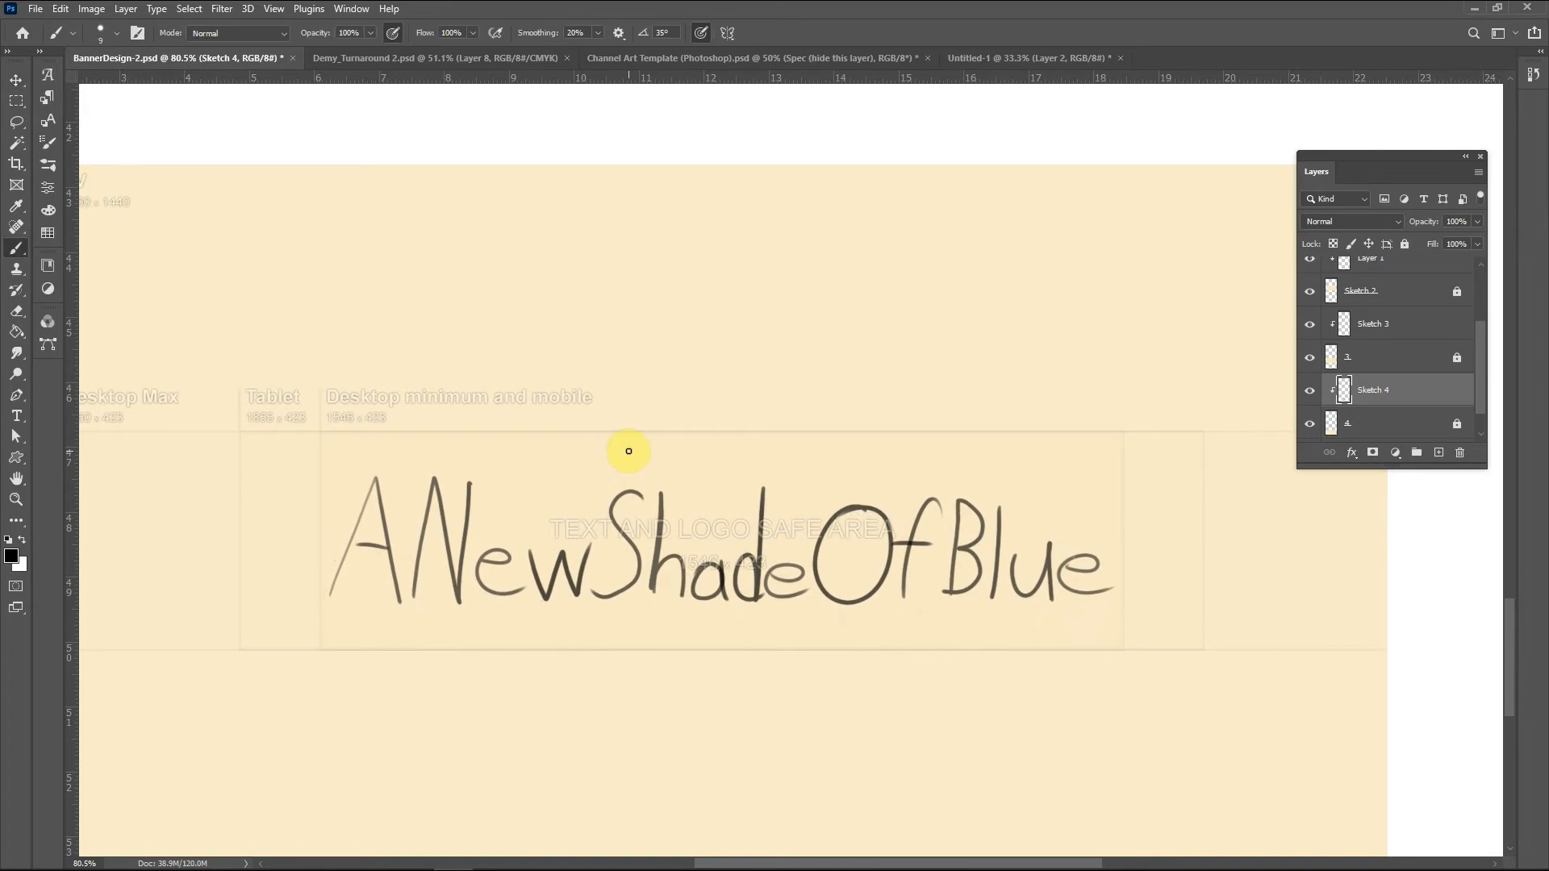
scroll(1047, 571, "up", 3)
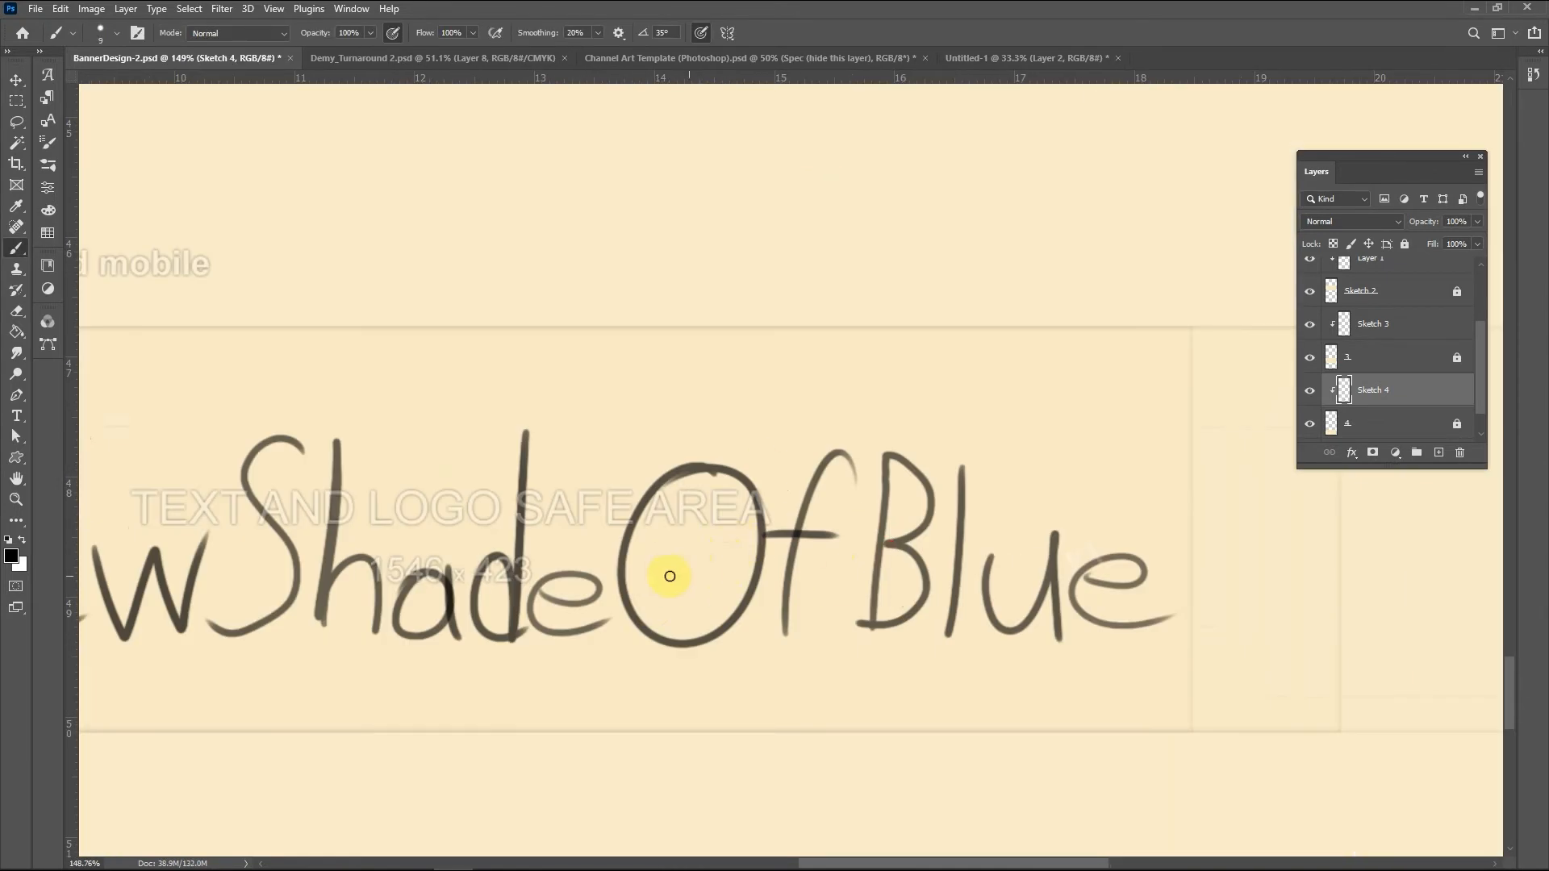
mouse_move(658, 604)
left_mouse_down()
mouse_move(682, 640)
mouse_move(660, 580)
mouse_move(685, 588)
mouse_move(646, 595)
mouse_move(647, 570)
mouse_move(672, 602)
mouse_move(650, 601)
mouse_move(682, 563)
mouse_move(698, 617)
mouse_move(671, 613)
mouse_move(762, 541)
mouse_move(746, 588)
mouse_move(756, 559)
mouse_move(697, 623)
left_mouse_up()
key("e")
key("b")
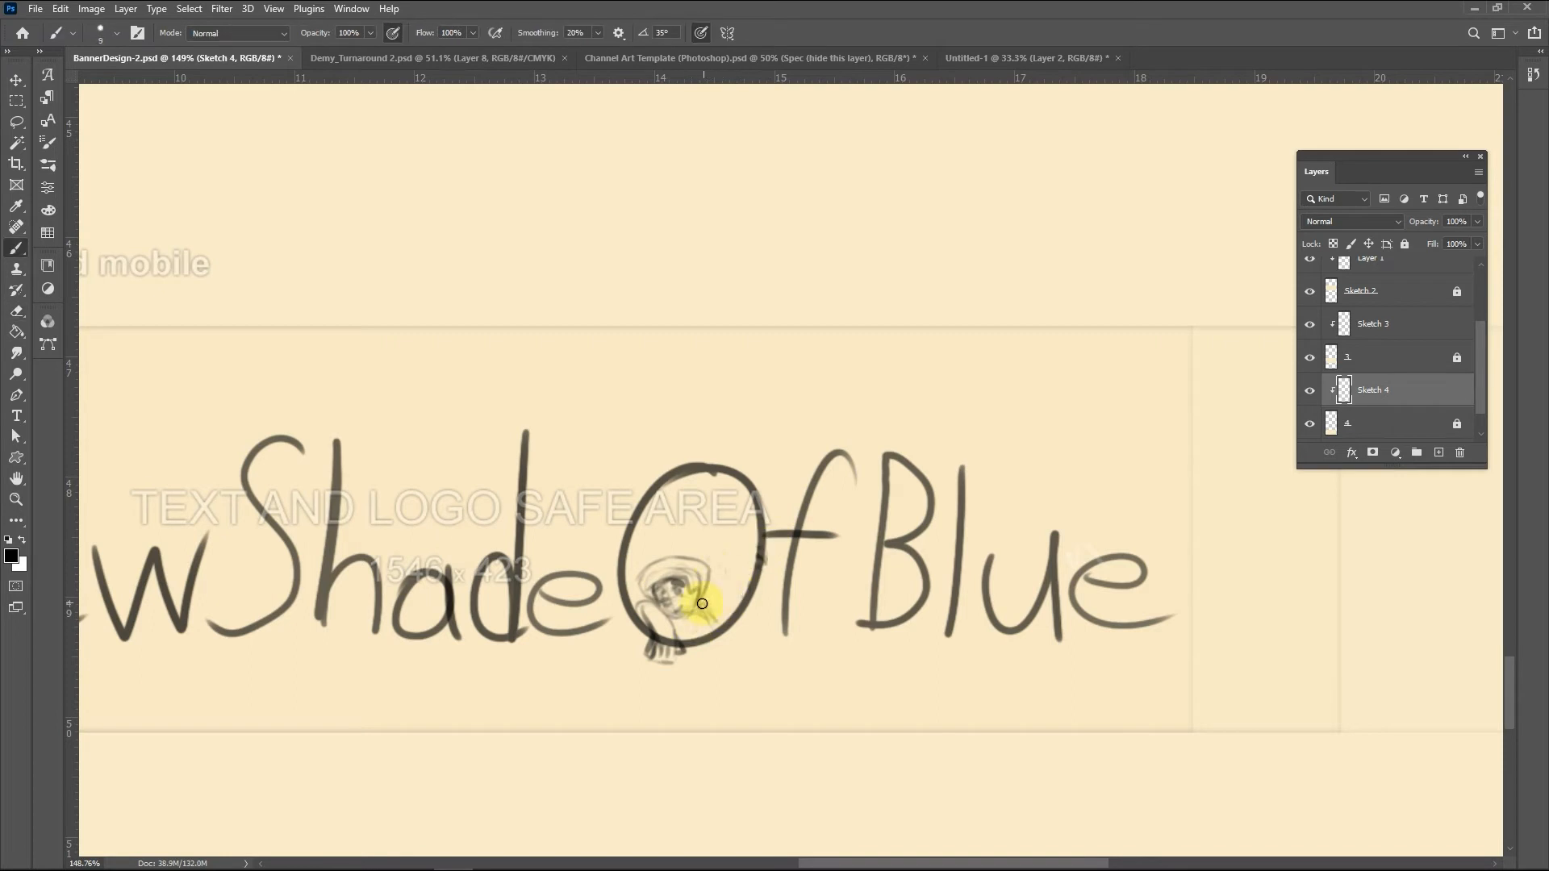
Step: Add the small figure's raised waving arm and hand inside the O, reducing the brush size to 5 for detail
mouse_move(742, 577)
left_mouse_down()
mouse_move(726, 560)
mouse_move(714, 612)
left_mouse_up()
mouse_move(741, 534)
left_mouse_down()
mouse_move(718, 555)
mouse_move(737, 598)
left_mouse_up()
key("bracketleft")
key("bracketleft")
key("bracketleft")
key("bracketleft")
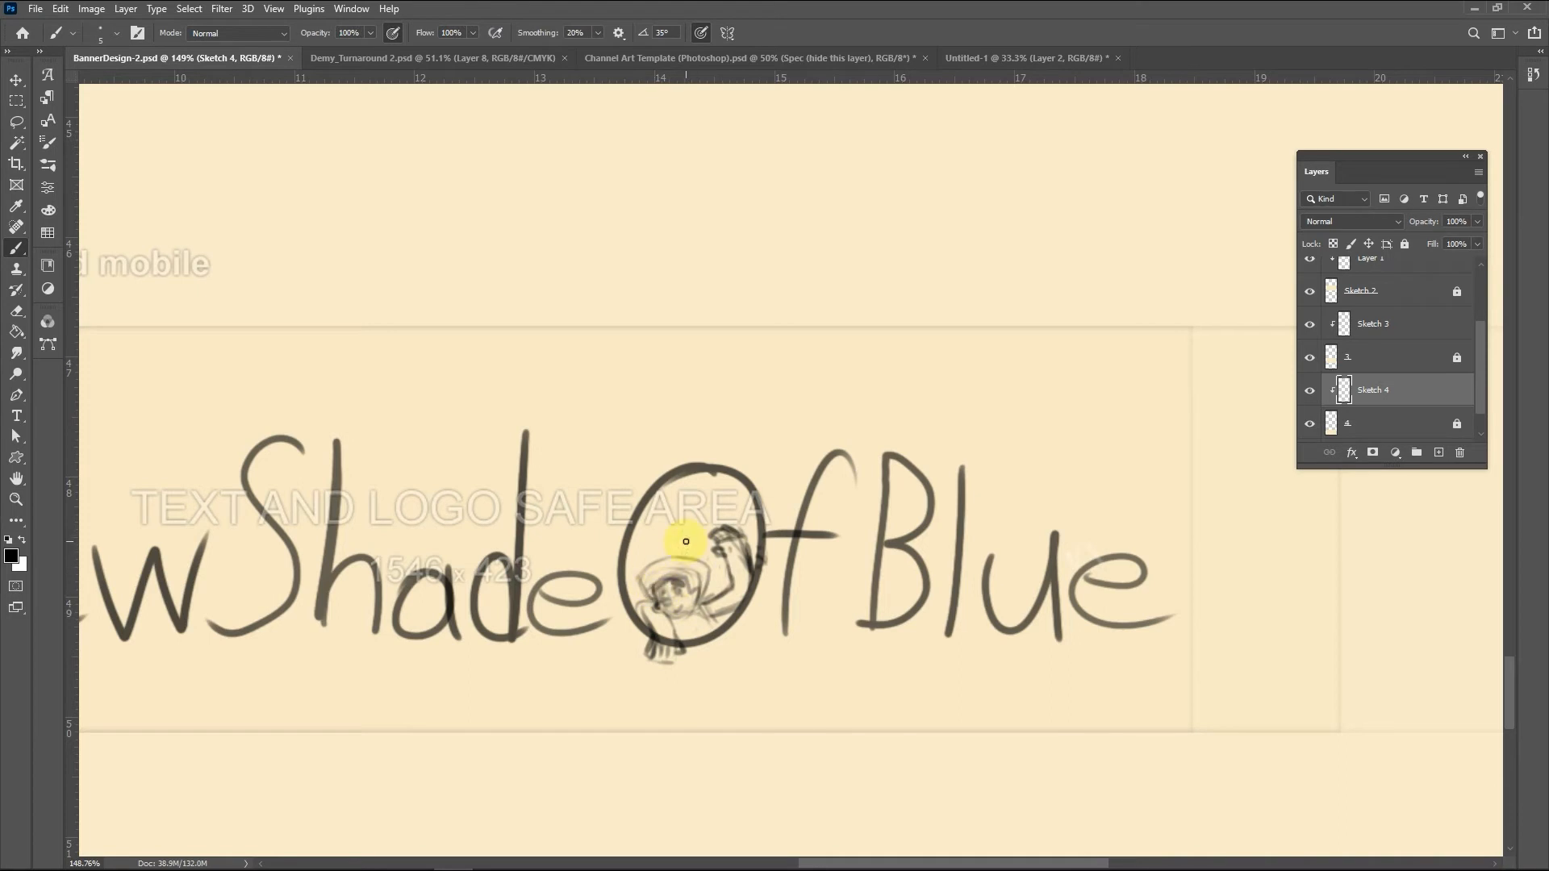
Step: Save the banner document with all four sketched concepts
scroll(974, 560, "down", 10)
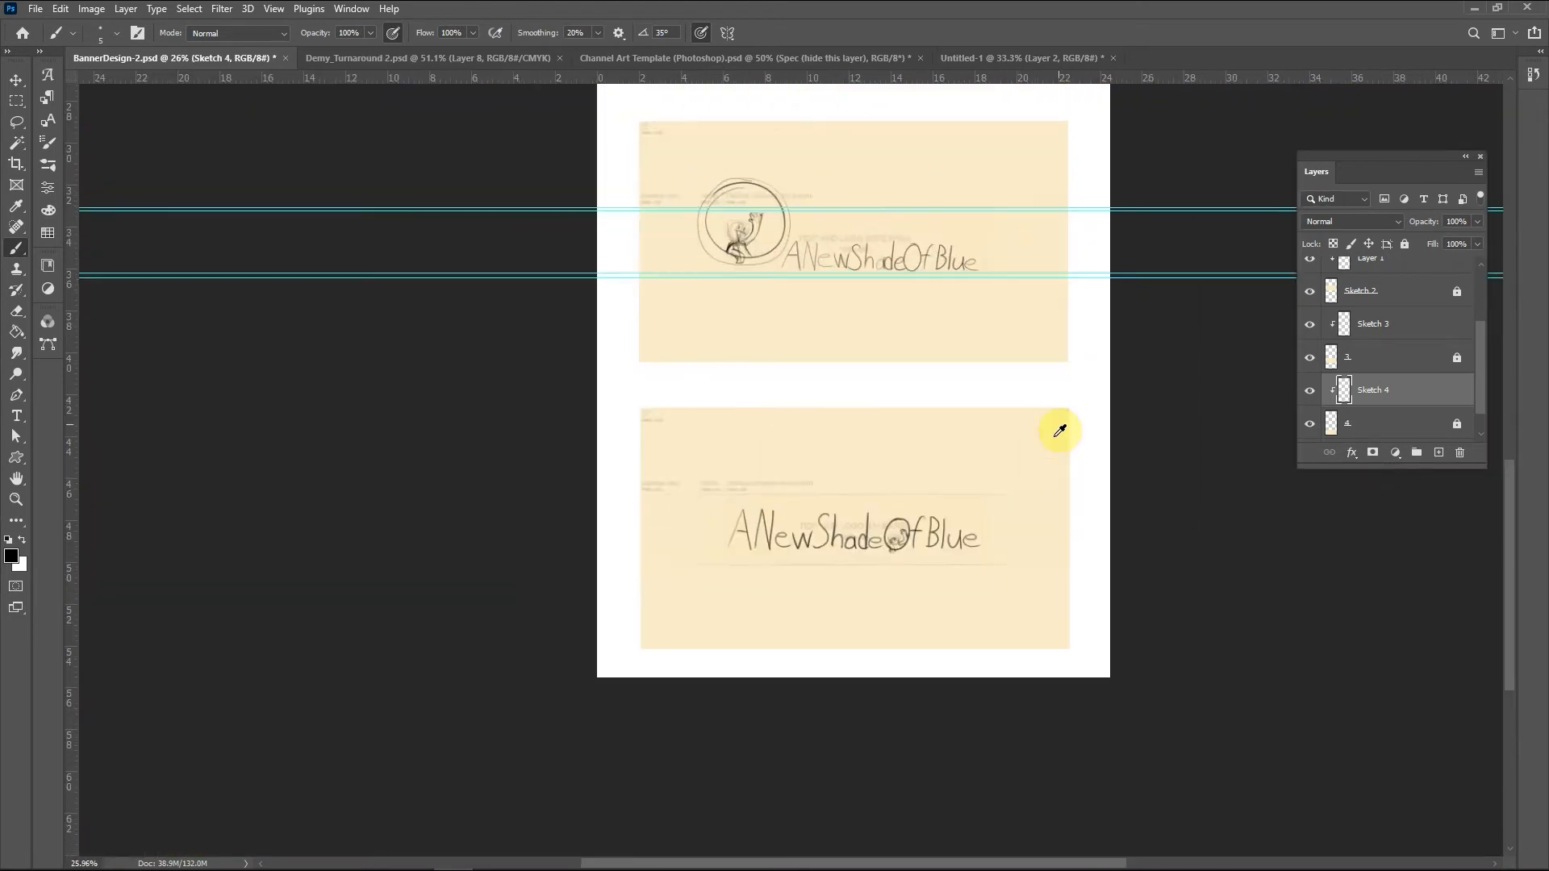
scroll(892, 588, "up", 3)
scroll(781, 691, "down", 3)
scroll(962, 555, "up", 2)
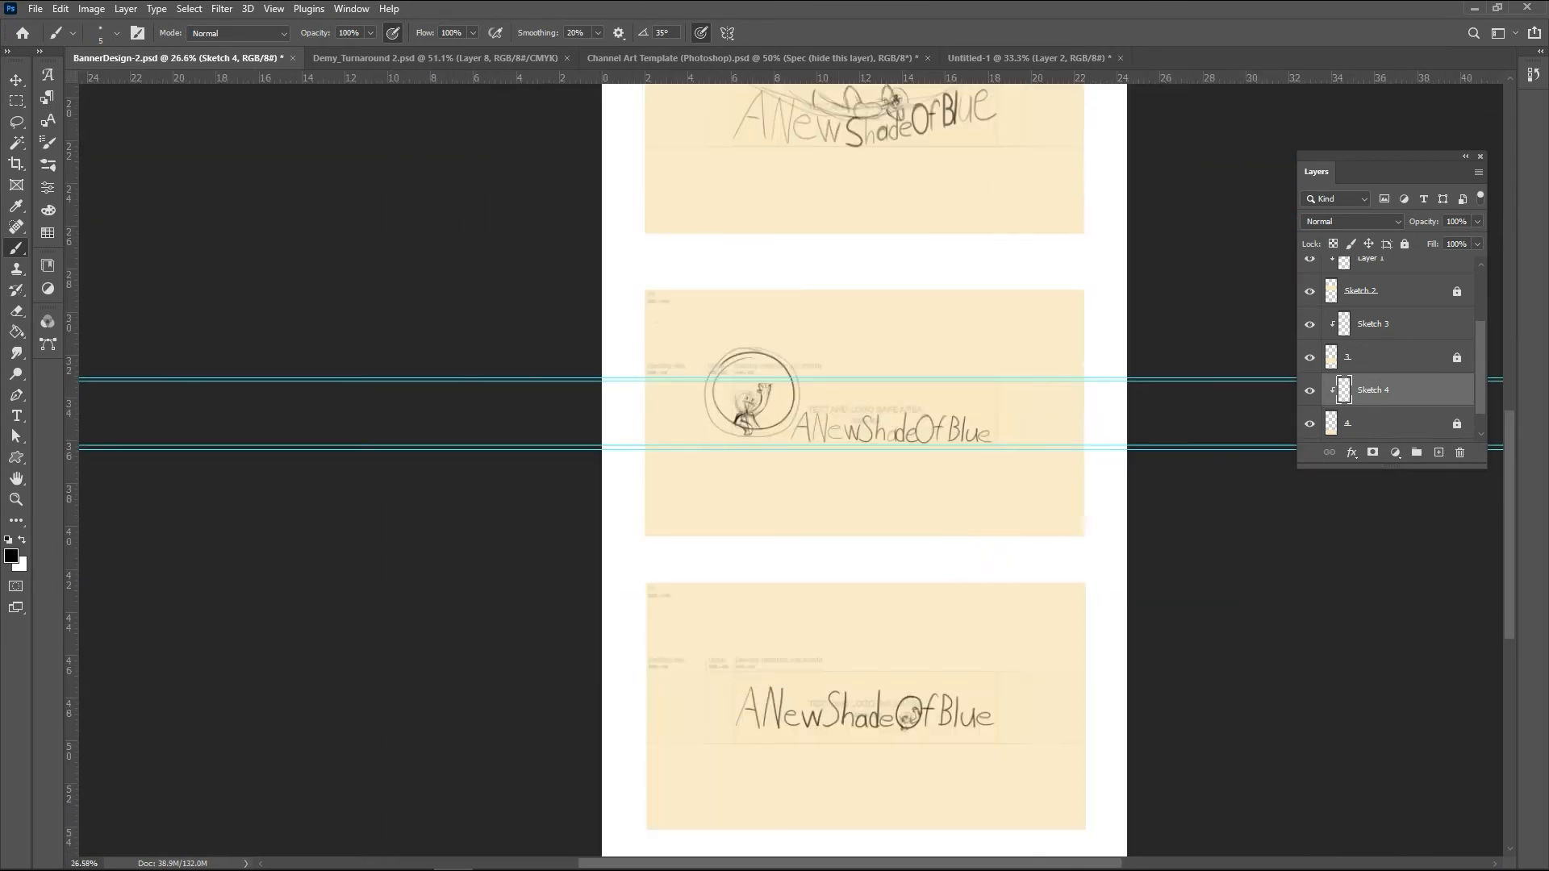
scroll(1037, 511, "up", 5)
left_click(35, 8)
left_click(134, 185)
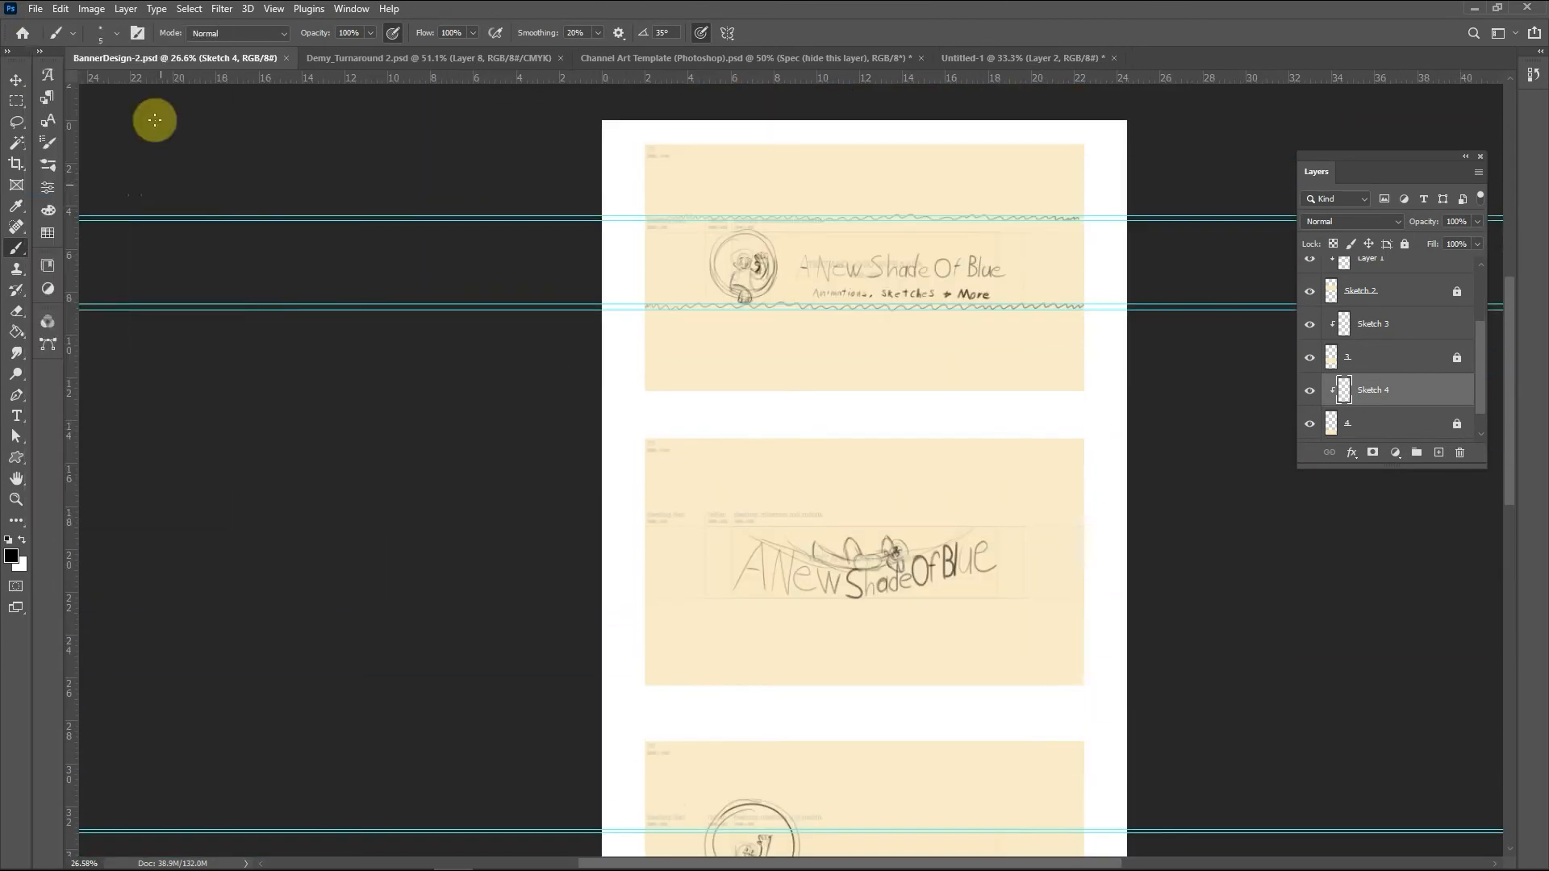
Step: Save a JPEG copy of the concepts in the PS Files folder as BannerDesigns-concepts2
left_click(475, 350)
left_click(276, 133)
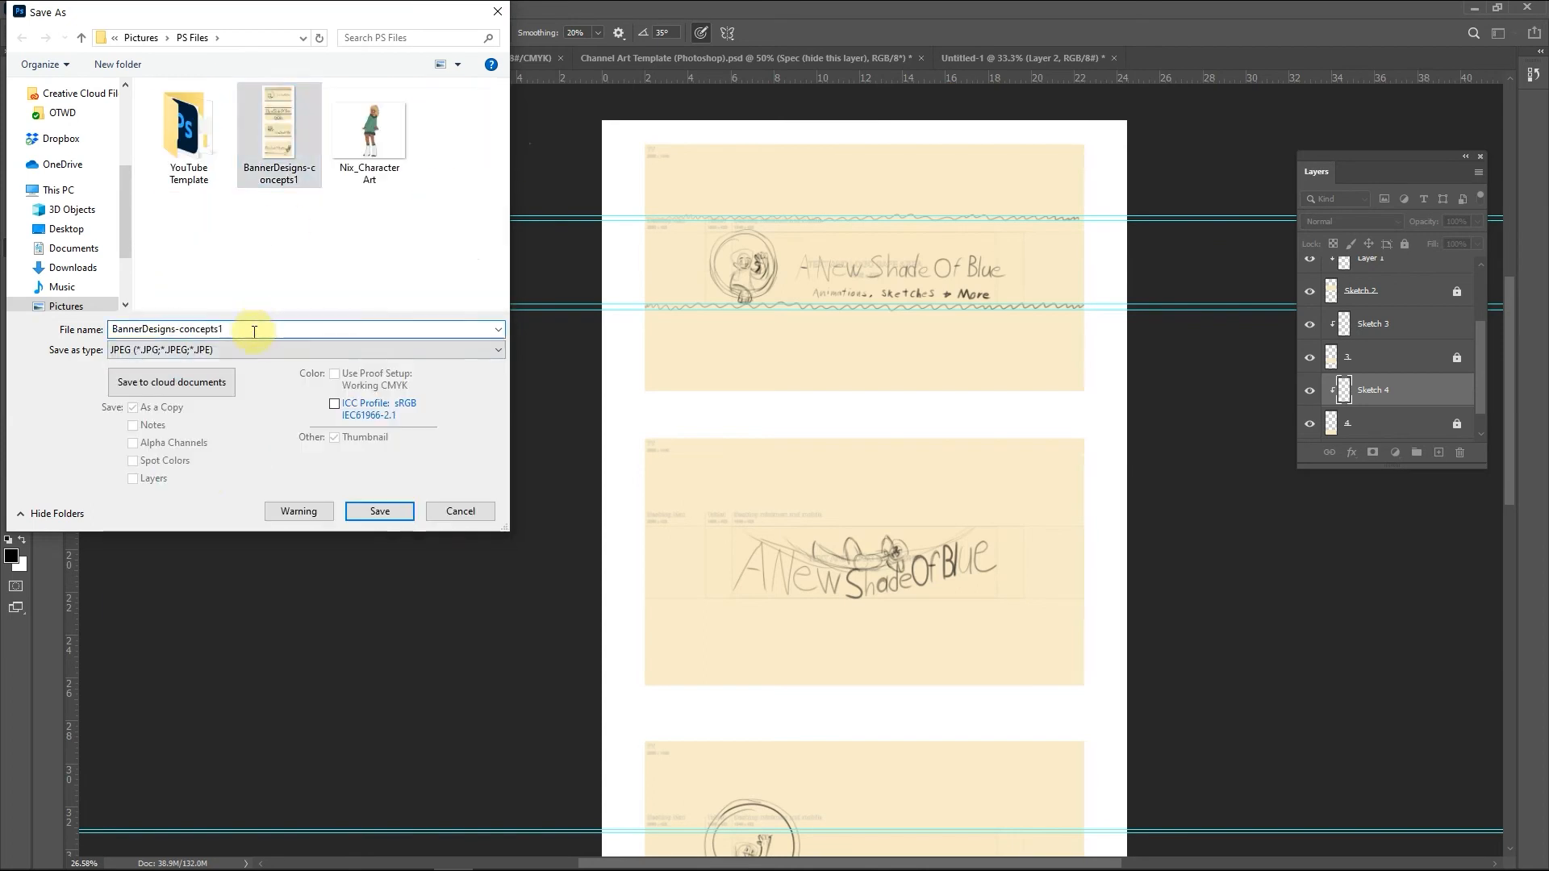
left_click(253, 330)
key("BackSpace")
type("2")
left_click(381, 513)
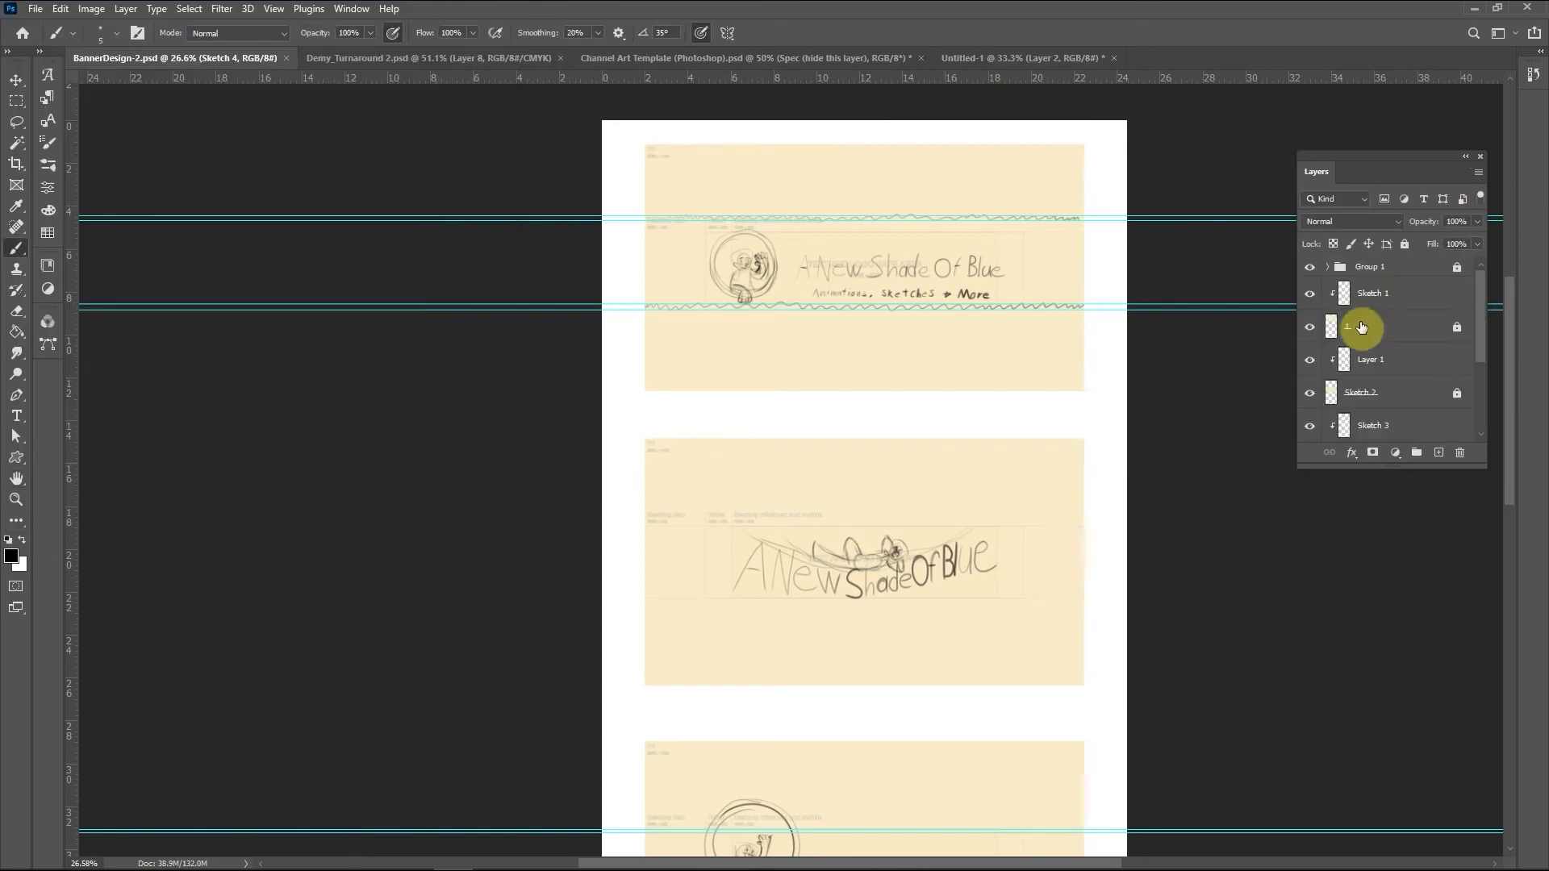
Step: Save the working document as a new version named BannerDesign-3
left_click(35, 8)
left_click(134, 200)
left_click(228, 329)
key("BackSpace")
type("3")
left_click(370, 512)
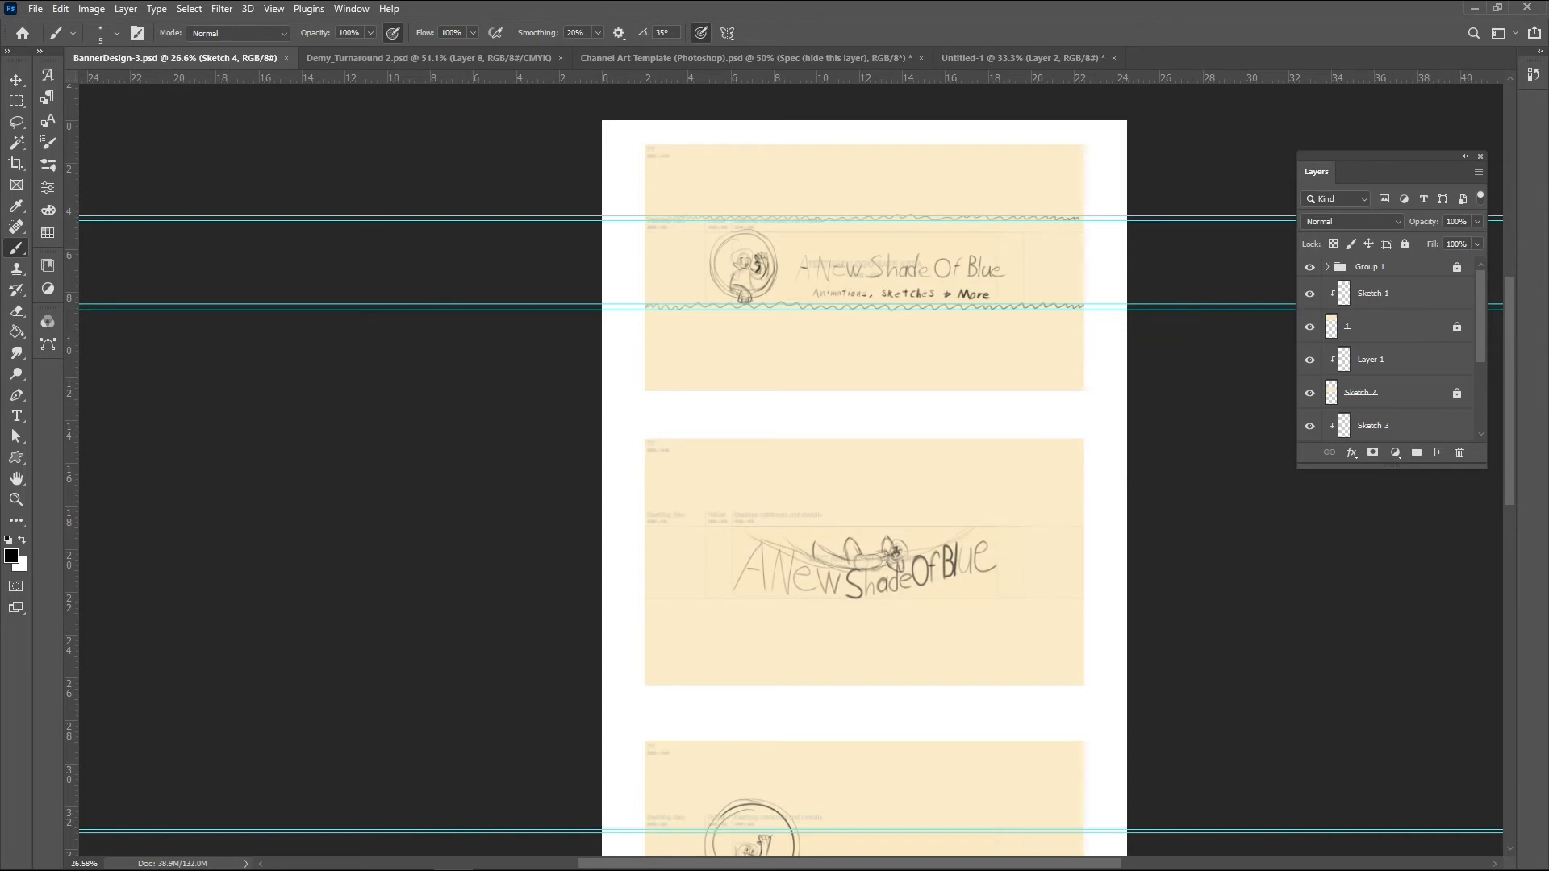
Step: Erase the first banner's sketch on the Sketch 1 layer and the second banner's sketch on Layer 1
key("e")
left_click(1399, 294)
left_click_drag(988, 262, 701, 271)
left_click(1395, 360)
left_click_drag(1012, 562, 758, 565)
Step: Erase the third and fourth banners' sketches on the Sketch 3 and Sketch 4 layers
left_click_drag(1507, 409, 1507, 520)
left_click(1391, 433)
left_click_drag(1008, 484, 747, 472)
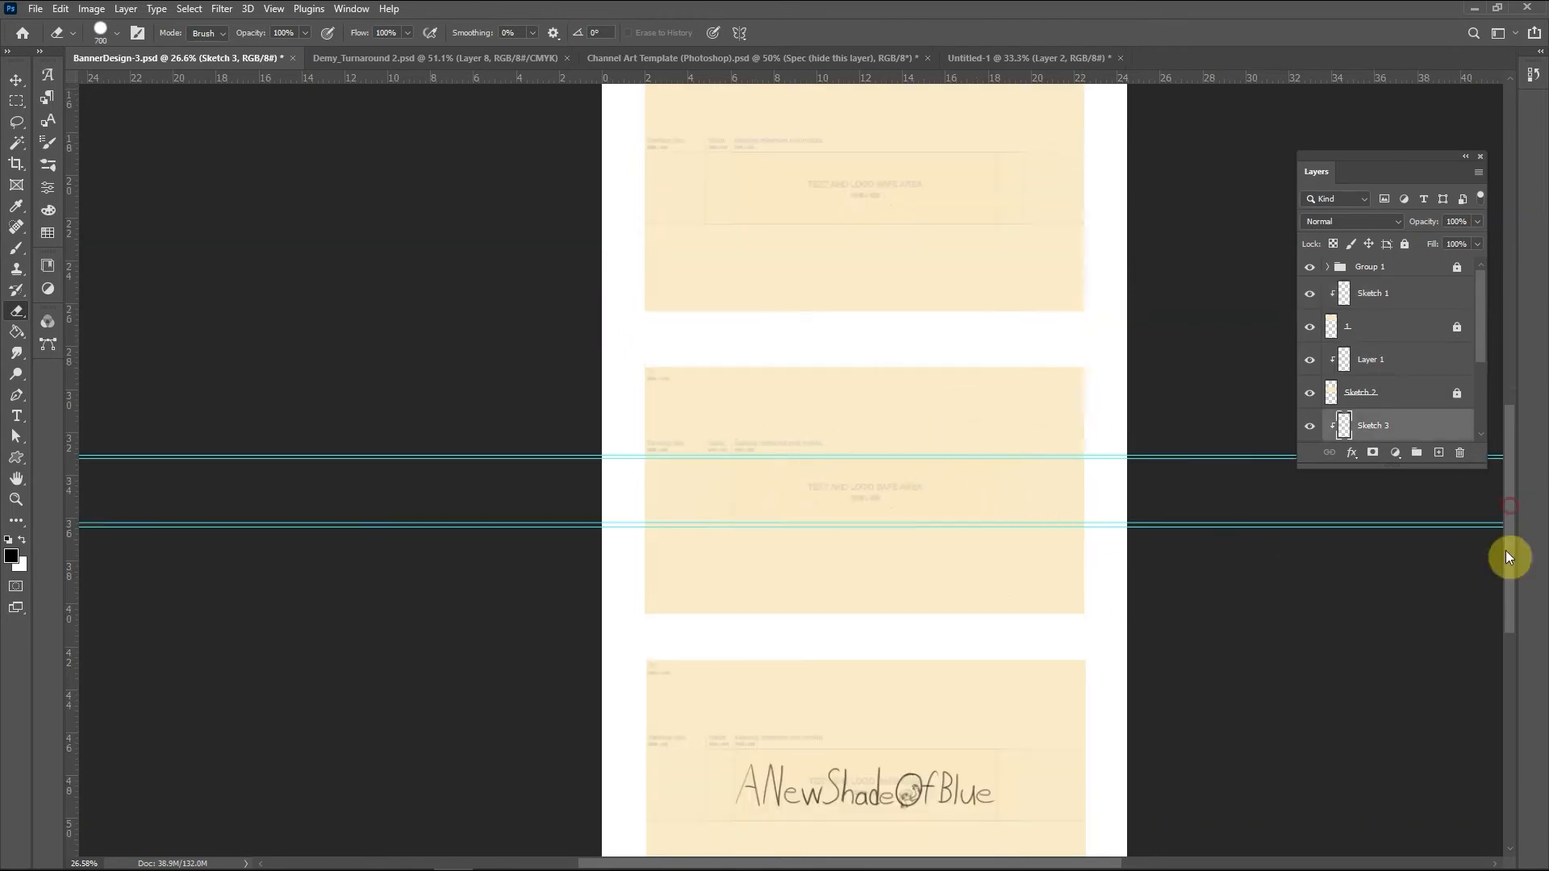
left_click_drag(1509, 501, 1508, 627)
left_click_drag(1481, 347, 1483, 429)
left_click(1396, 360)
left_click_drag(980, 363, 759, 377)
Step: Return to the first banner with the Brush tool and hide the guides
key("b")
left_click_drag(1510, 552, 1508, 262)
scroll(914, 437, "up", 3)
left_click(273, 8)
left_click(387, 421)
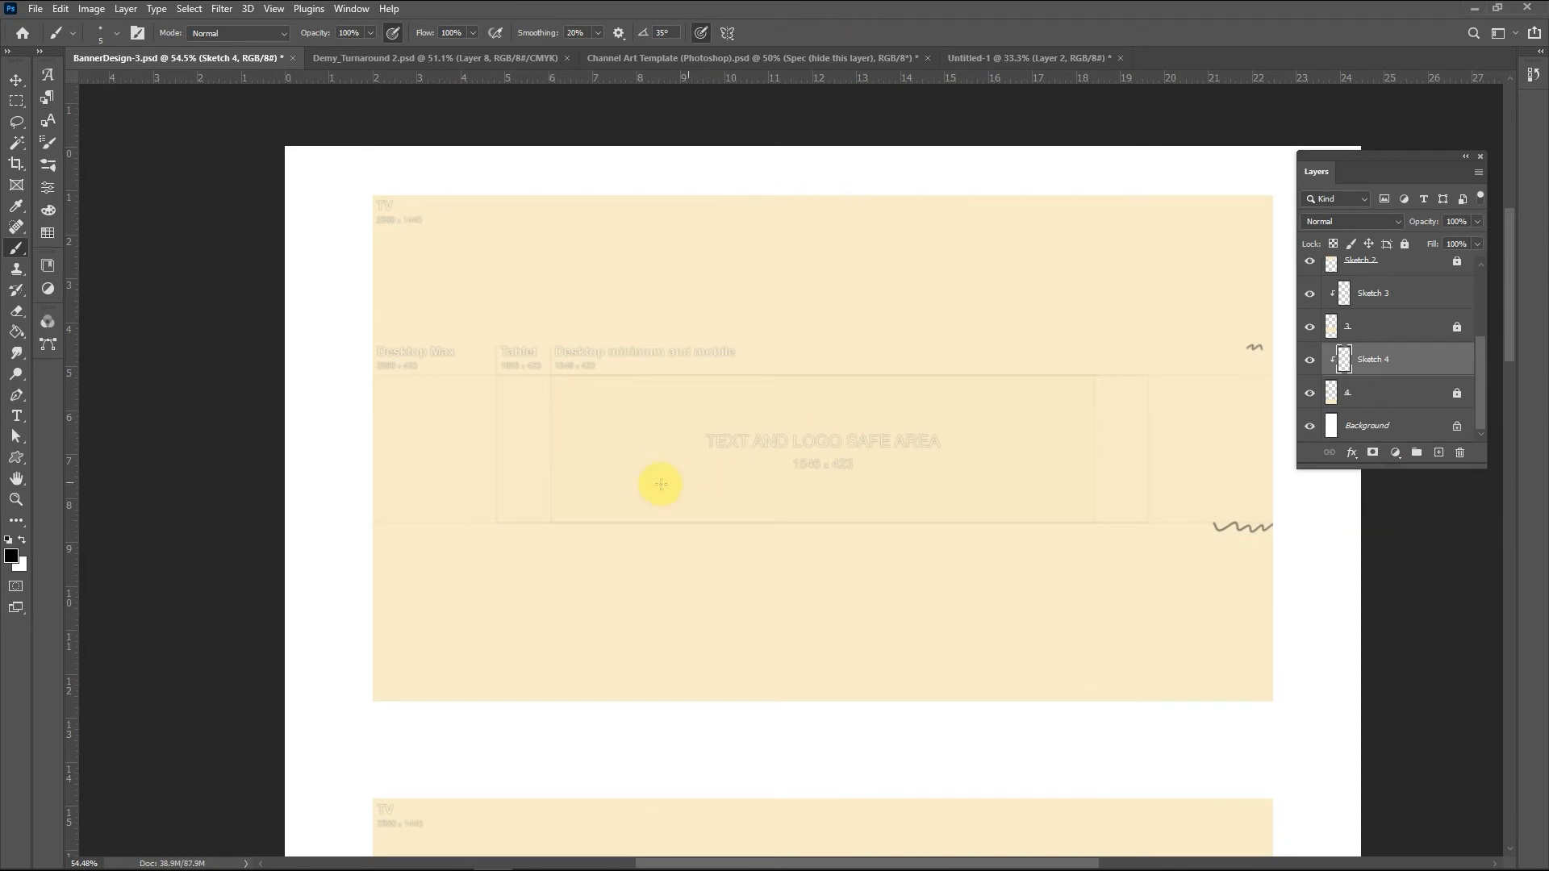
Step: On the Sketch 1 layer, letter "ANewShade" by hand along the lower part of the first banner's safe area
left_click_drag(1475, 356, 1475, 288)
left_click(1413, 293)
left_click_drag(610, 487, 623, 518)
mouse_move(632, 519)
left_mouse_down()
mouse_move(633, 487)
mouse_move(666, 517)
left_mouse_up()
left_click_drag(672, 495, 695, 496)
mouse_move(717, 490)
left_mouse_down()
mouse_move(708, 523)
mouse_move(775, 520)
left_mouse_up()
left_click_drag(785, 510, 800, 519)
left_click_drag(816, 497, 817, 486)
key("ctrl+z")
mouse_move(844, 485)
left_mouse_down()
mouse_move(836, 520)
mouse_move(792, 521)
left_mouse_up()
key("ctrl+z")
key("ctrl+z")
key("ctrl+z")
key("ctrl+y")
left_click(61, 8)
left_click(108, 24)
Step: Complete the first banner's lettering with "OfBlue" in the same hand-drawn style
mouse_move(813, 484)
left_mouse_down()
mouse_move(812, 522)
mouse_move(814, 485)
left_mouse_up()
left_click_drag(848, 485, 838, 521)
left_click_drag(830, 502, 847, 500)
left_click_drag(860, 487, 860, 519)
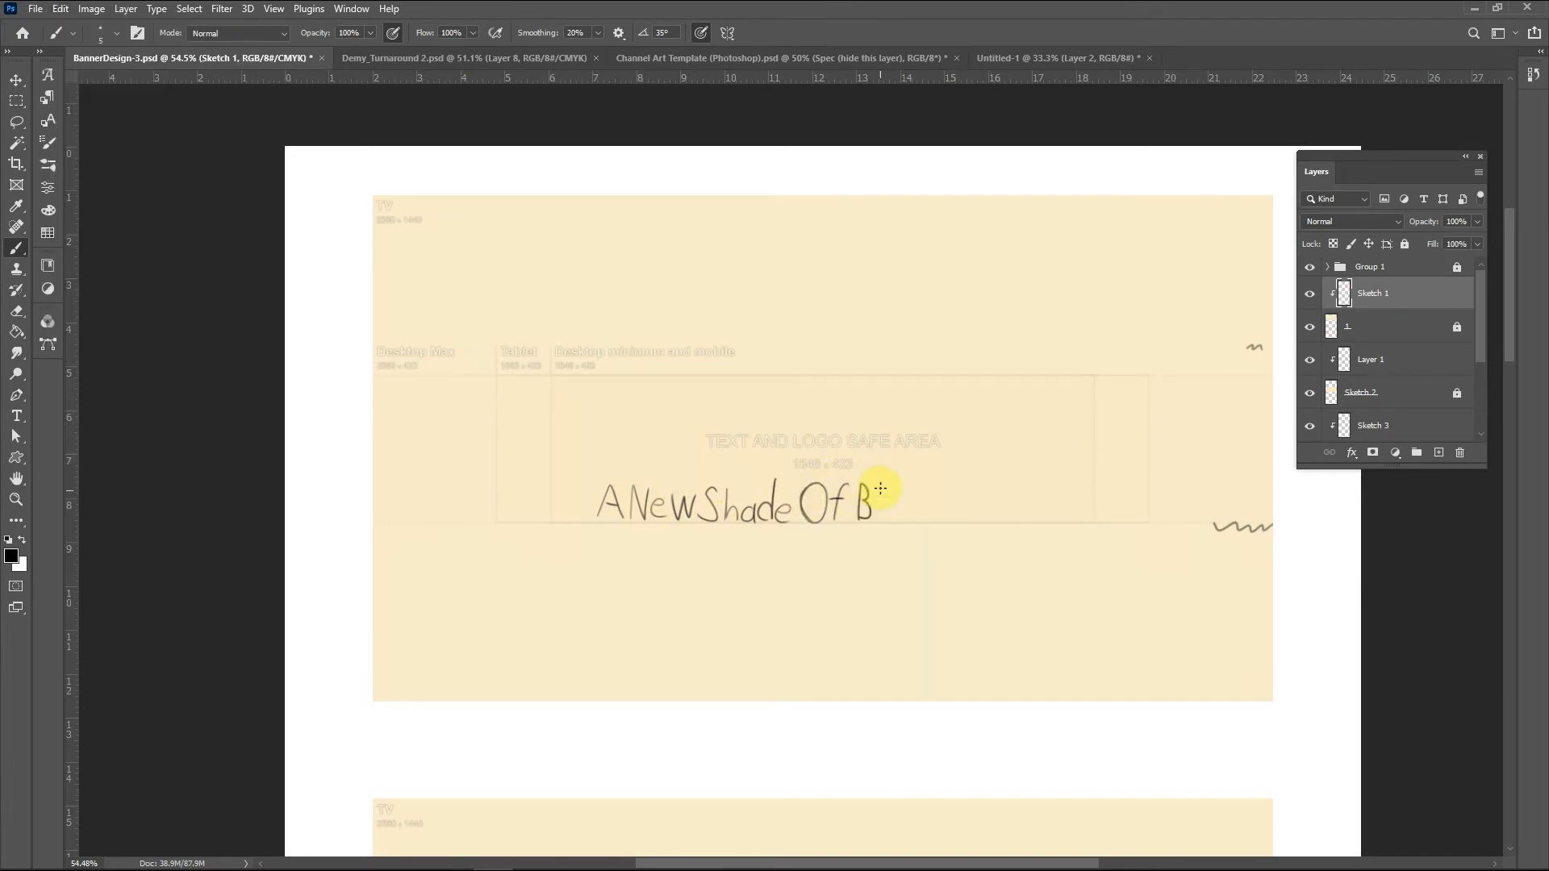
Step: Nudge the first banner's lettering upward and slightly to the right inside the safe area
left_click(16, 80)
key("shift+Up")
key("shift+Up")
key("shift+Up")
key("shift+Up")
key("shift+Up")
key("Right")
key("Right")
key("Right")
key("Right")
left_click_drag(592, 444, 937, 510)
key("ctrl+t")
scroll(860, 508, "right", 1)
scroll(922, 491, "down", 3)
left_click(17, 120)
mouse_move(632, 390)
left_mouse_down()
mouse_move(941, 768)
mouse_move(656, 398)
left_mouse_up()
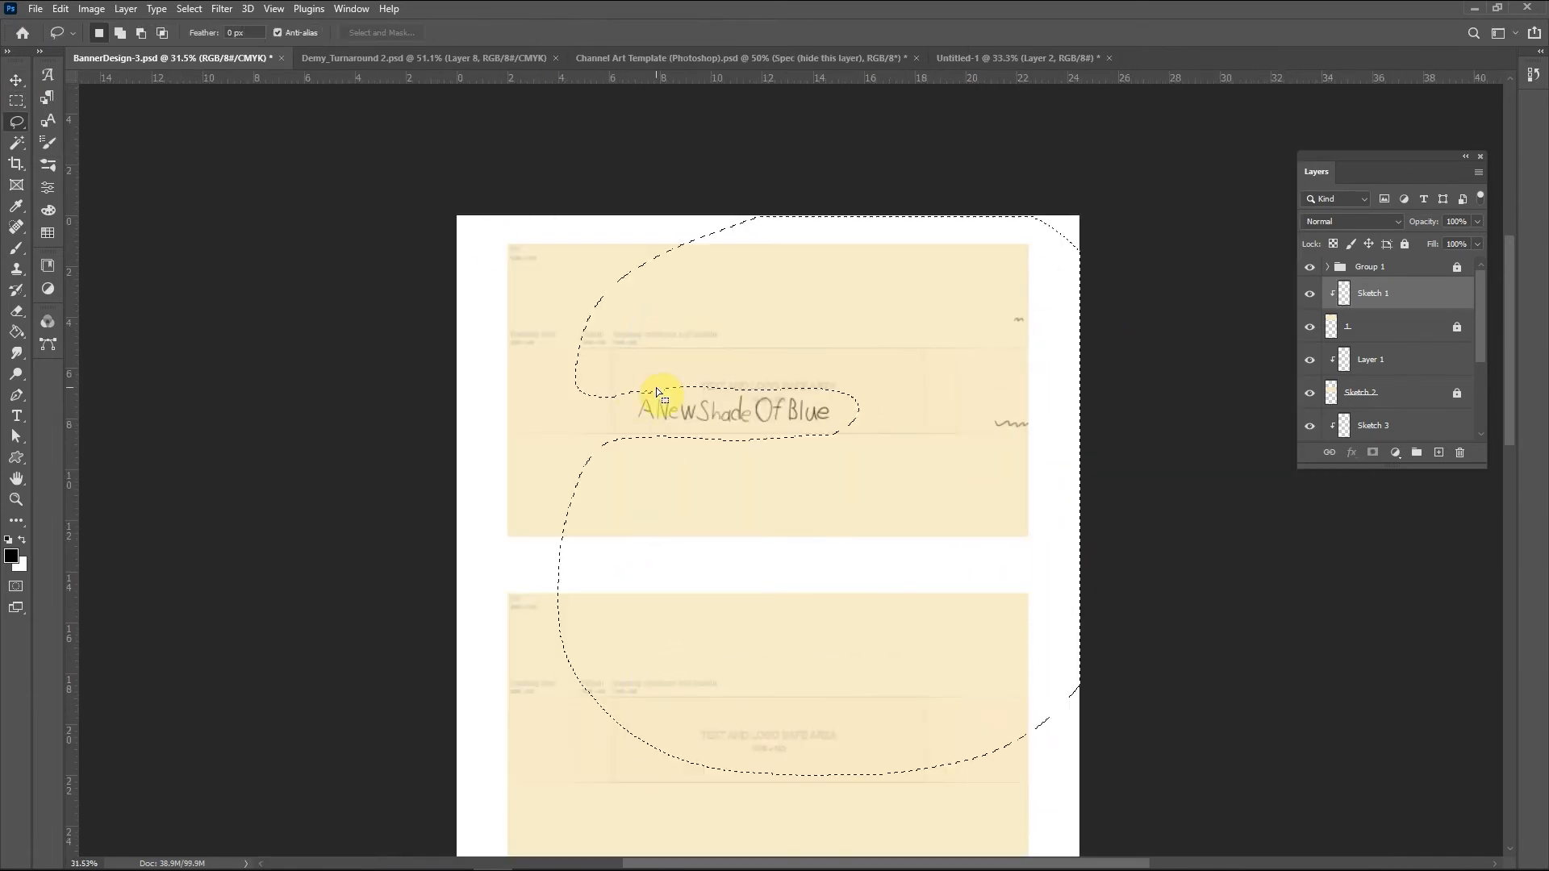
key("ctrl+d")
key("ctrl+t")
key("Escape")
mouse_move(835, 315)
left_mouse_down()
mouse_move(723, 192)
mouse_move(878, 347)
left_mouse_up()
key("ctrl+t")
key("Escape")
left_click(1309, 328)
left_click(1309, 328)
key("ctrl+z")
key("ctrl+z")
key("ctrl+z")
Step: Clear the selection and erase the leftover wavy marks at the first banner's right edge on the Sketch 1 layer
key("e")
key("ctrl+d")
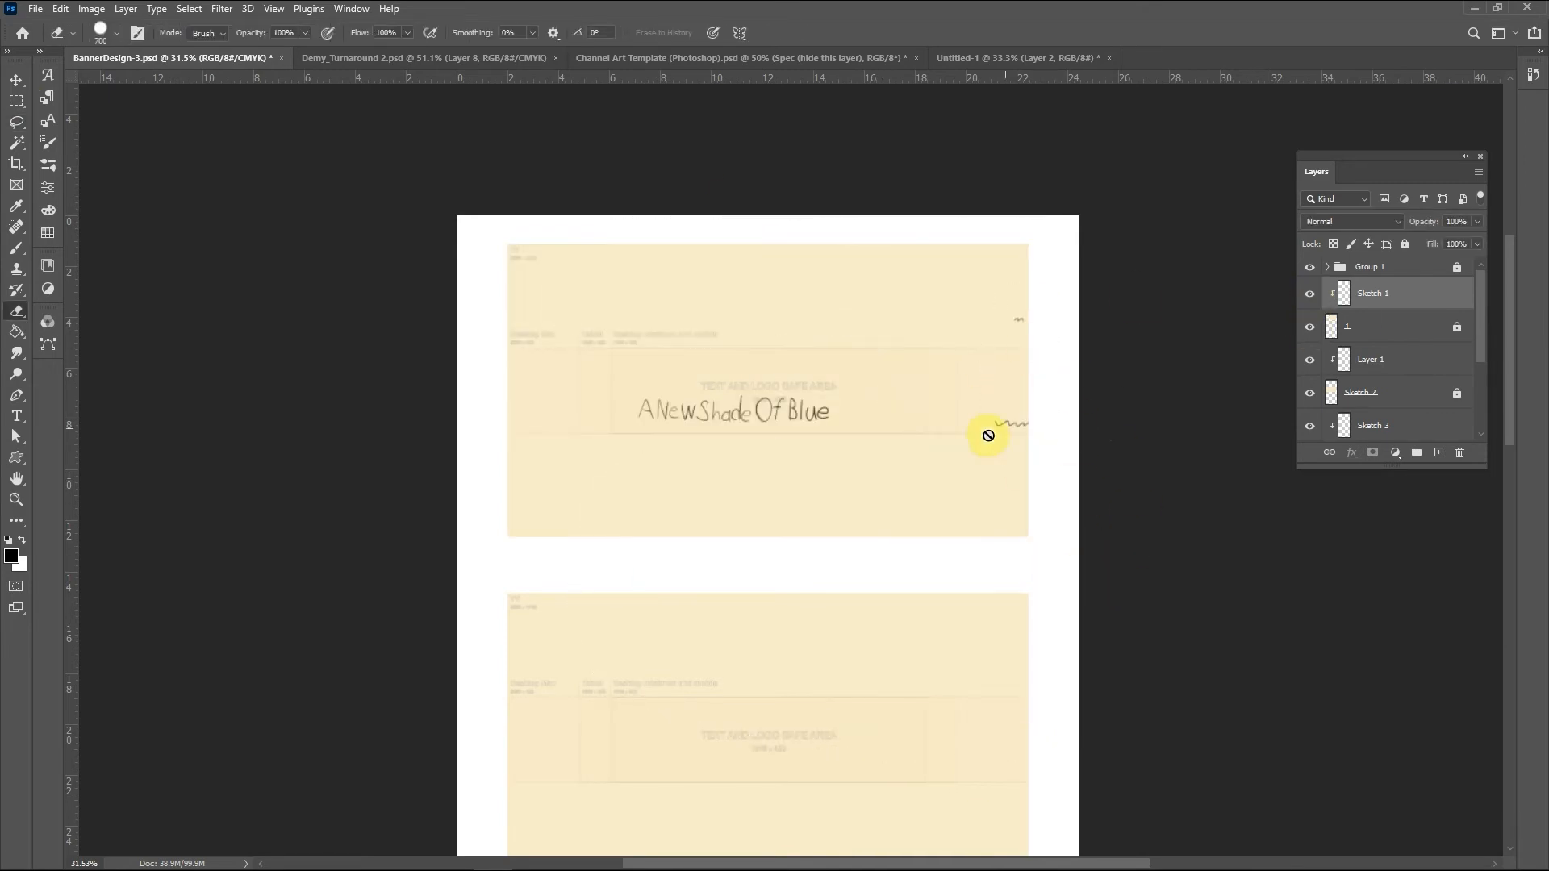
scroll(1162, 419, "down", 1)
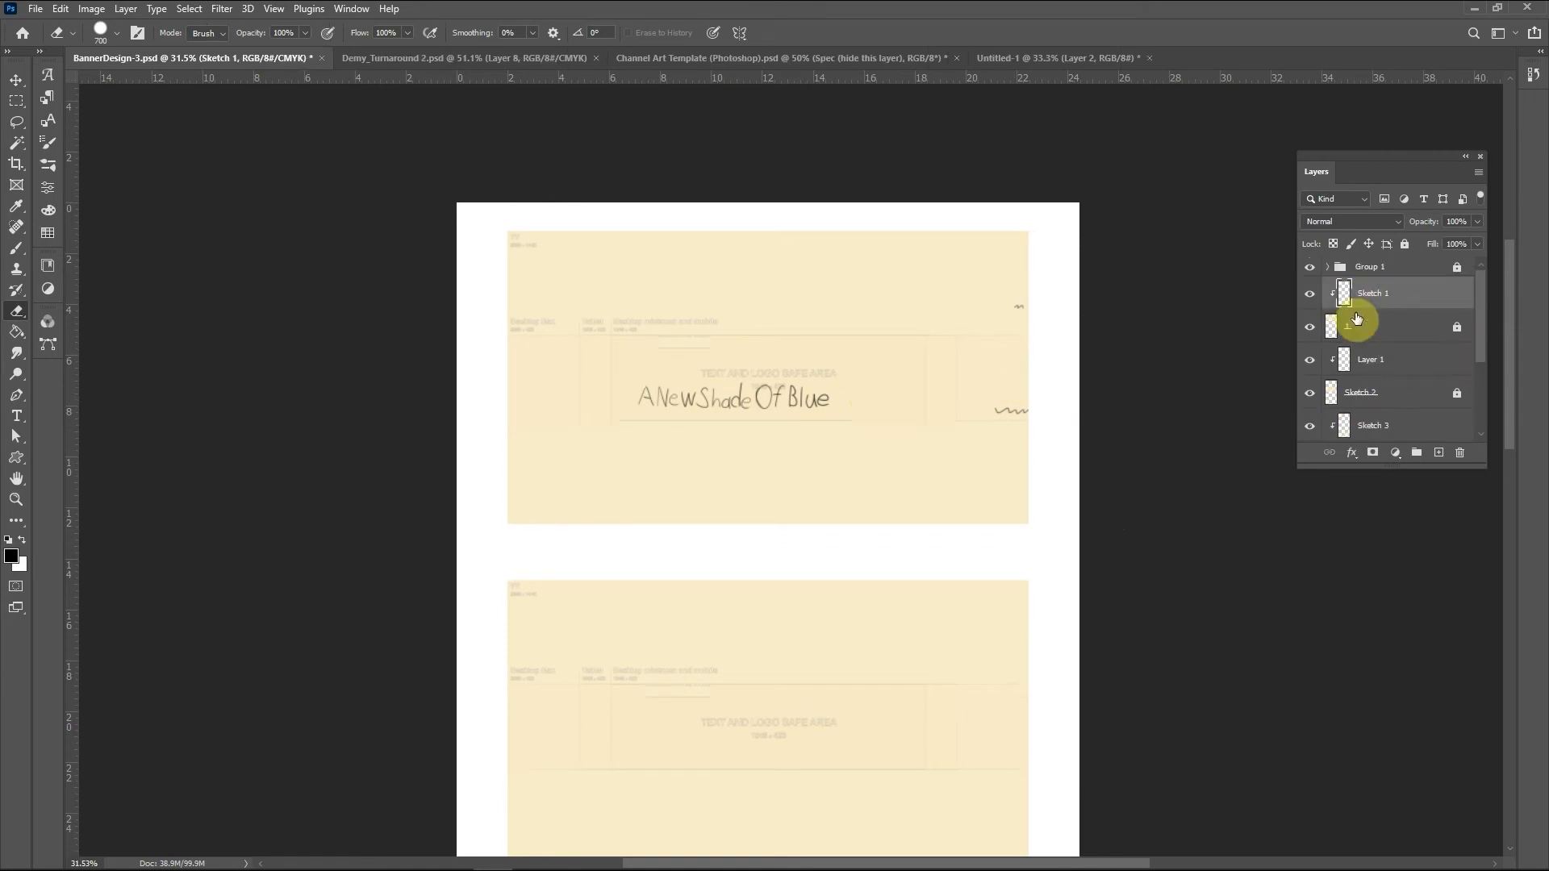
key("ctrl+t")
key("Escape")
left_click_drag(1010, 363, 992, 415)
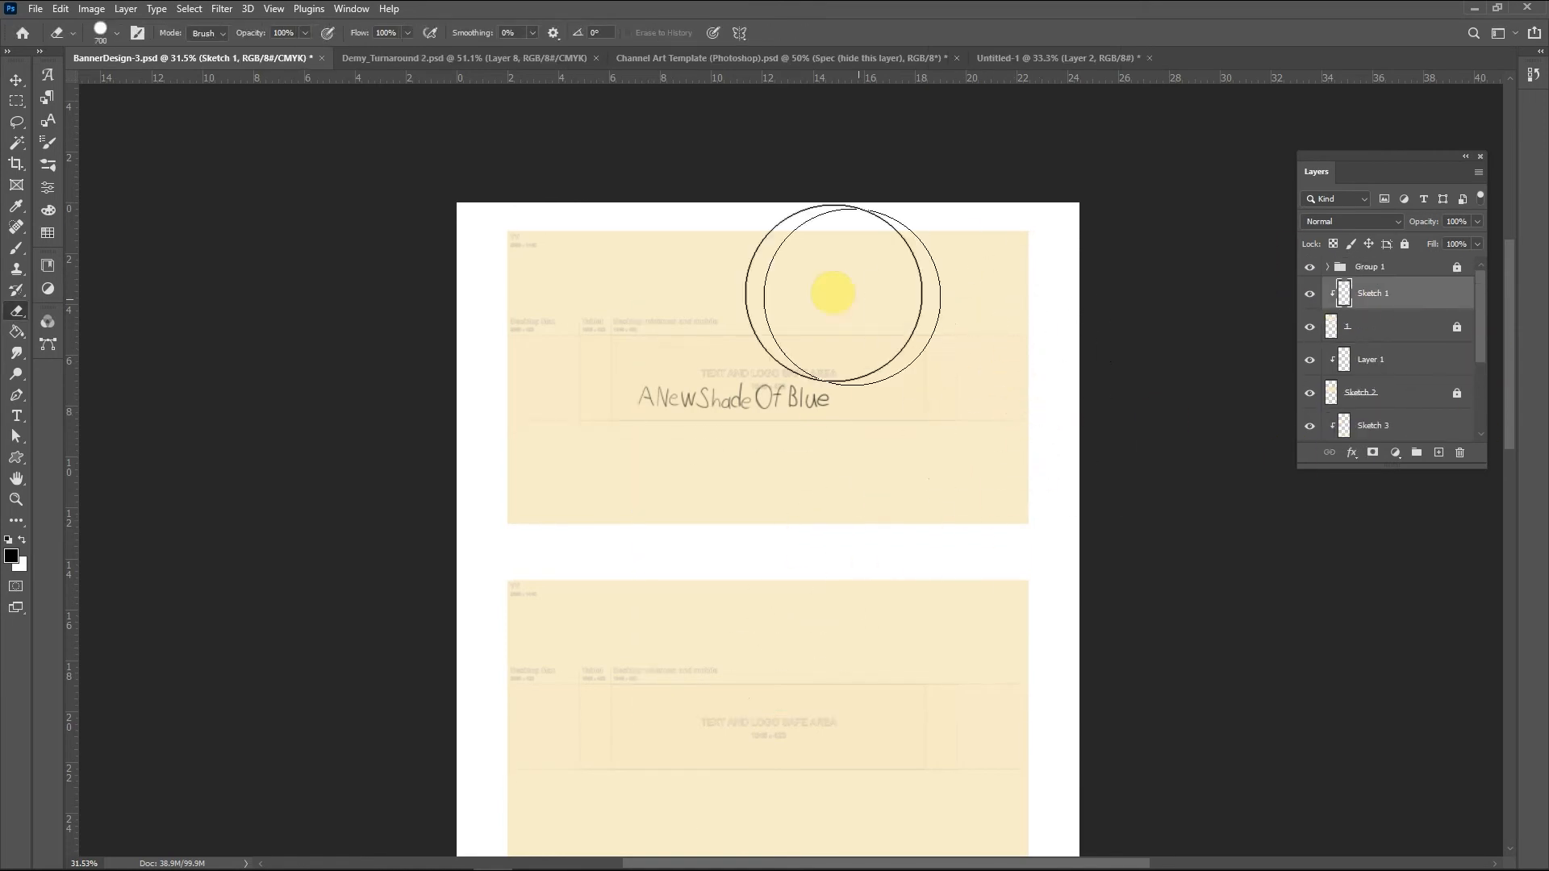
Step: Move the "ANewShadeOfBlue" lettering to the right to centre it in the lower part of the first banner's safe area
key("ctrl+t")
key("shift+Right")
key("shift+Right")
key("shift+Right")
key("shift+Right")
key("shift+Right")
key("shift+Right")
key("shift+Right")
key("shift+Right")
key("shift+Right")
key("shift+Right")
key("shift+Right")
key("shift+Right")
key("shift+Right")
key("shift+Right")
key("shift+Right")
left_click_drag(759, 379, 826, 380)
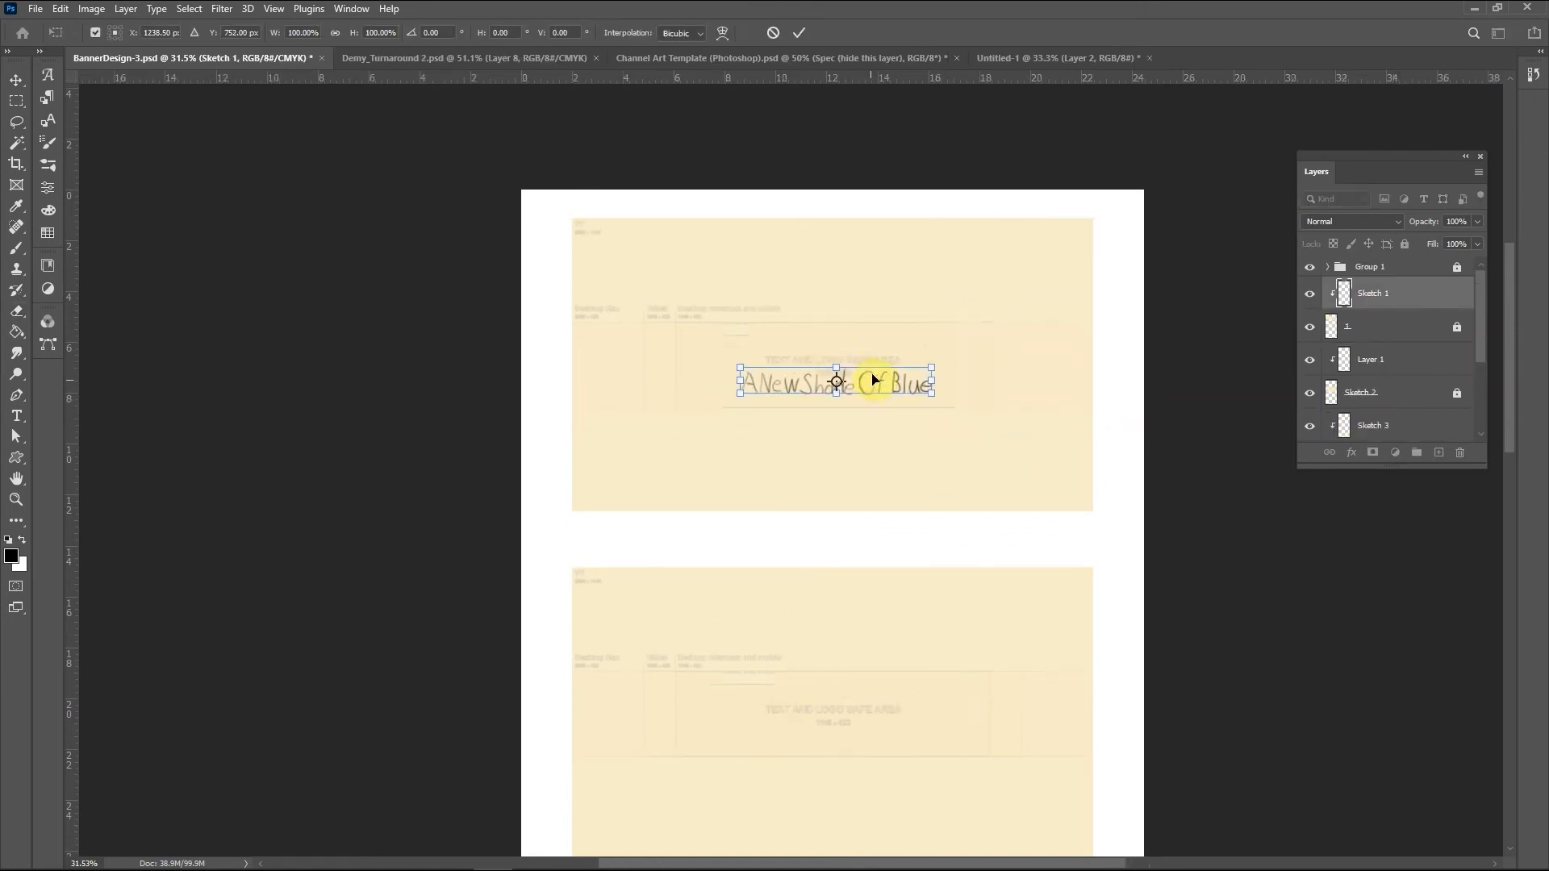
scroll(764, 372, "up", 6)
left_click_drag(1064, 329, 916, 348)
left_click_drag(739, 391, 817, 382)
scroll(1002, 446, "up", 3)
left_click_drag(1025, 348, 961, 358)
left_click_drag(863, 406, 892, 430)
scroll(1072, 469, "down", 4)
key("Return")
Step: Letter the tagline "Animation, Sketches + More" by hand beneath the channel name
scroll(903, 500, "up", 3)
key("b")
left_click_drag(678, 504, 1008, 506)
Step: Select the tagline and nudge it left and up until it sits centred close under the channel name
key("l")
mouse_move(1013, 489)
left_mouse_down()
mouse_move(964, 498)
mouse_move(1009, 492)
left_mouse_up()
key("v")
left_click_drag(863, 510, 859, 511)
key("shift+Left")
key("shift+Left")
key("Up")
key("Up")
key("Up")
key("Up")
key("Up")
key("Up")
key("Up")
key("ctrl+d")
Step: Sketch a hooded character's head with a squarish face outline above the channel name
key("b")
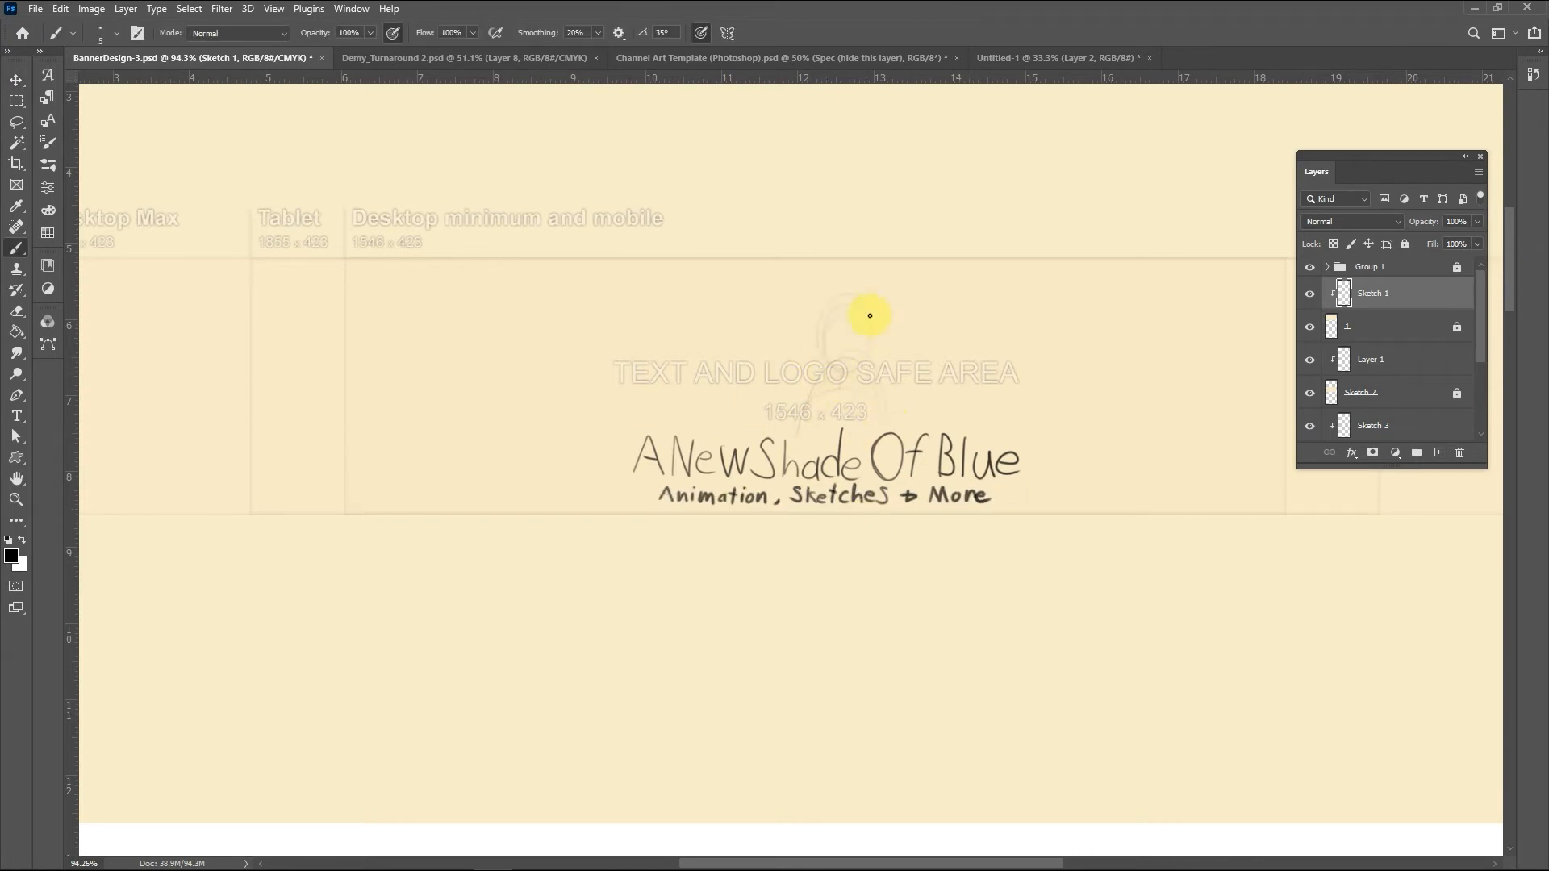
mouse_move(795, 311)
left_mouse_down()
mouse_move(898, 312)
mouse_move(879, 358)
left_mouse_up()
left_click_drag(805, 308, 818, 371)
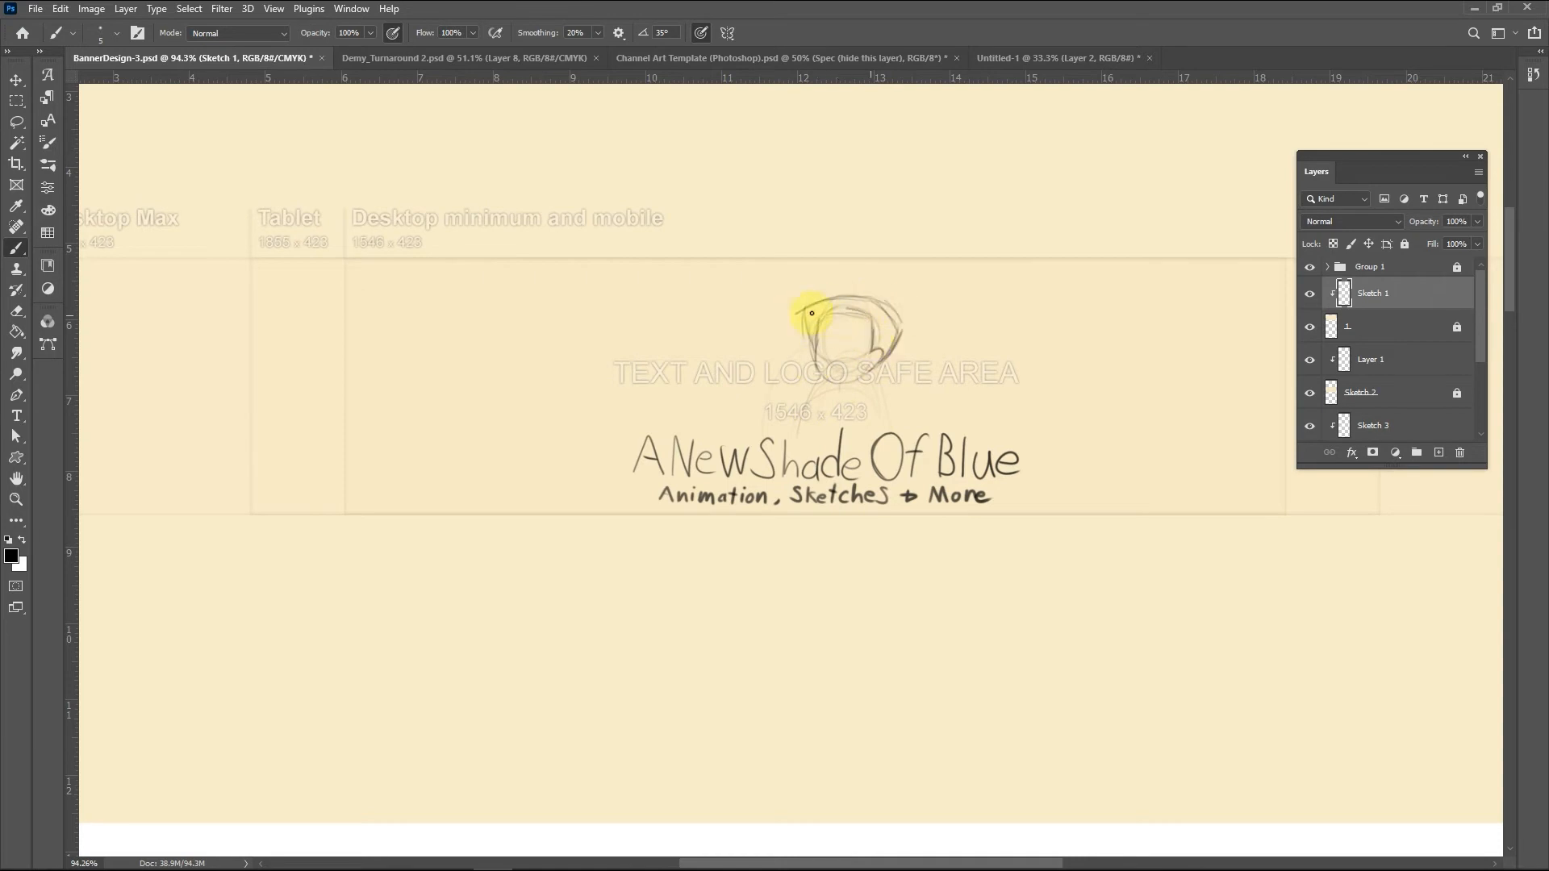
left_click_drag(805, 311, 817, 364)
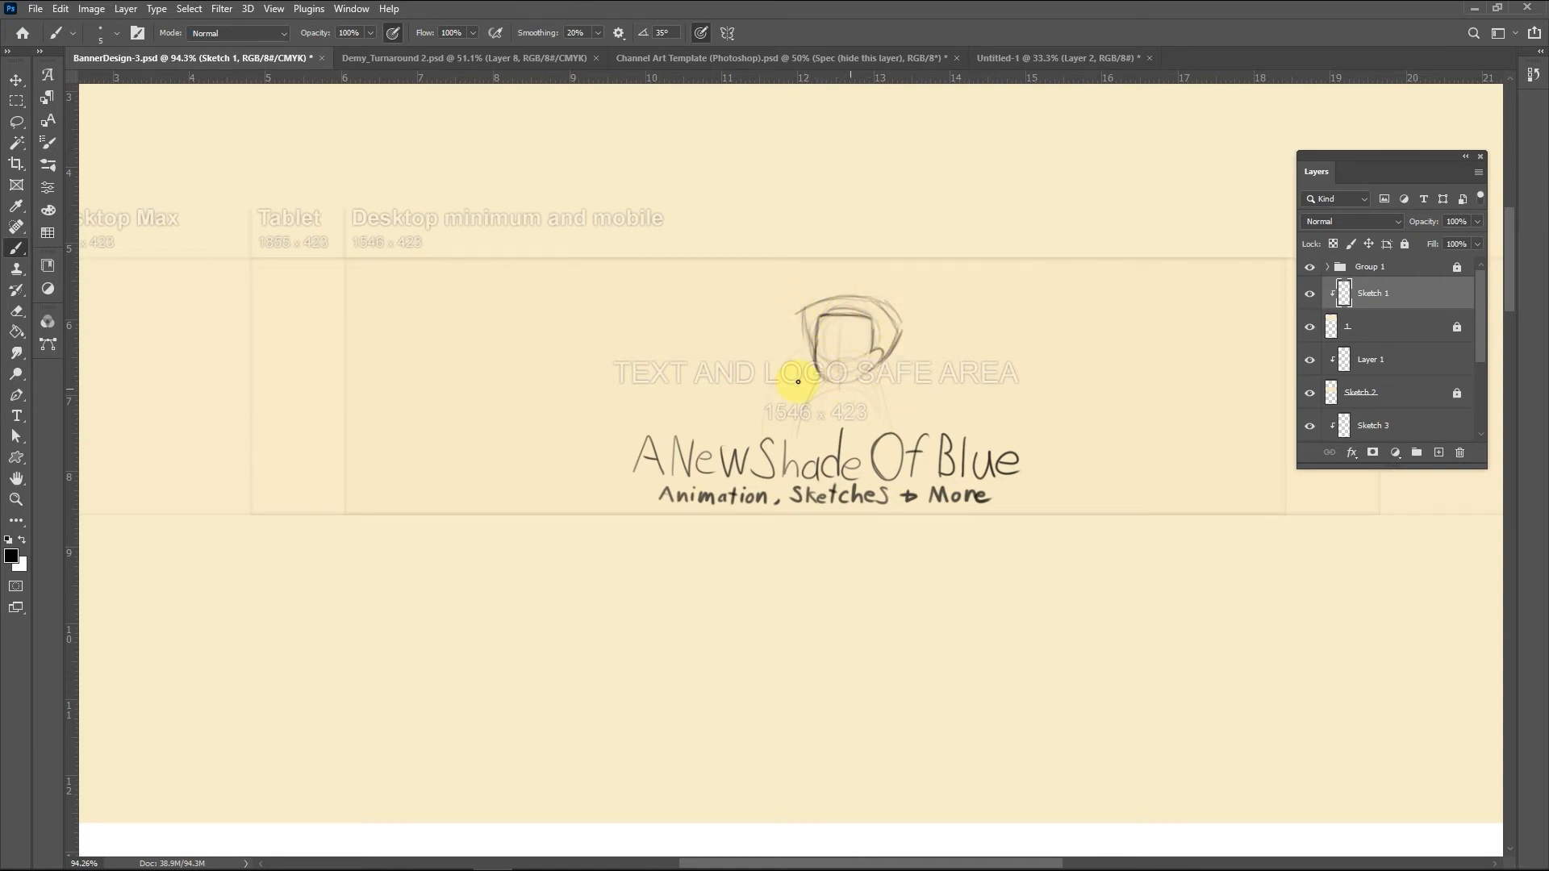
Step: Draw the character's raised thumbs-up hand, arm and shoulders rising from behind the lettering
mouse_move(946, 347)
left_mouse_down()
mouse_move(920, 405)
mouse_move(949, 360)
mouse_move(950, 403)
left_mouse_up()
mouse_move(894, 354)
left_mouse_down()
mouse_move(858, 397)
mouse_move(936, 412)
mouse_move(852, 414)
mouse_move(933, 395)
mouse_move(915, 396)
mouse_move(920, 366)
mouse_move(937, 411)
mouse_move(916, 353)
mouse_move(912, 391)
left_mouse_up()
mouse_move(898, 375)
left_mouse_down()
mouse_move(908, 420)
mouse_move(874, 433)
mouse_move(866, 390)
mouse_move(829, 397)
mouse_move(801, 457)
left_mouse_up()
left_click_drag(874, 425, 868, 458)
left_click_drag(813, 402, 782, 447)
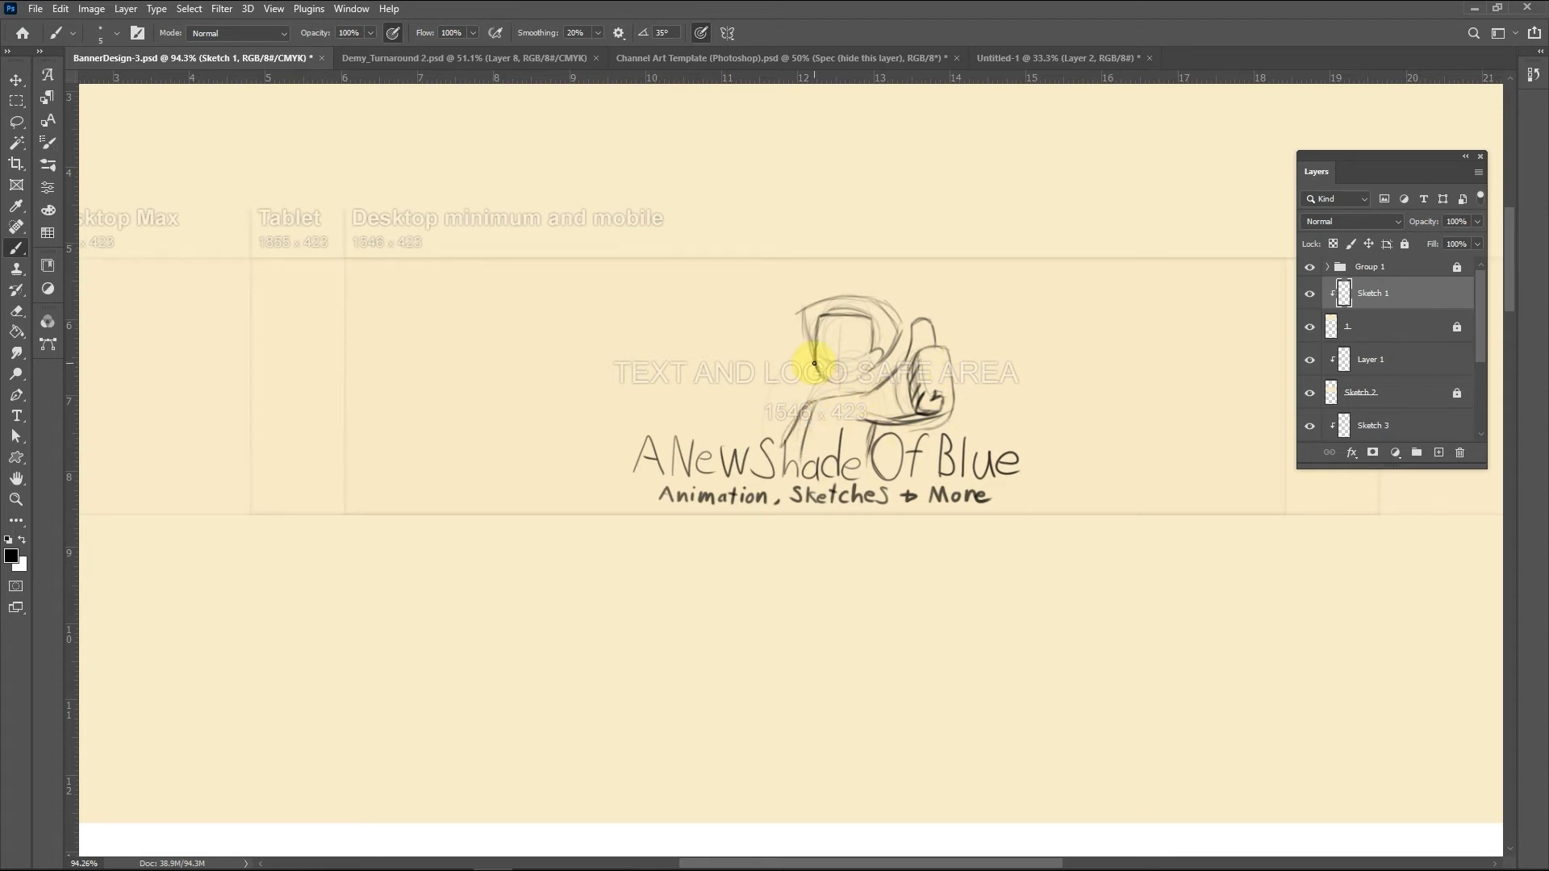
Step: Add the character's collar and smiling face with eyes, eyebrows, nose and mouth
mouse_move(813, 363)
left_mouse_down()
mouse_move(851, 381)
mouse_move(926, 346)
mouse_move(879, 403)
mouse_move(826, 379)
mouse_move(858, 392)
mouse_move(832, 427)
left_mouse_up()
mouse_move(833, 427)
left_mouse_down()
mouse_move(867, 383)
mouse_move(799, 421)
left_mouse_up()
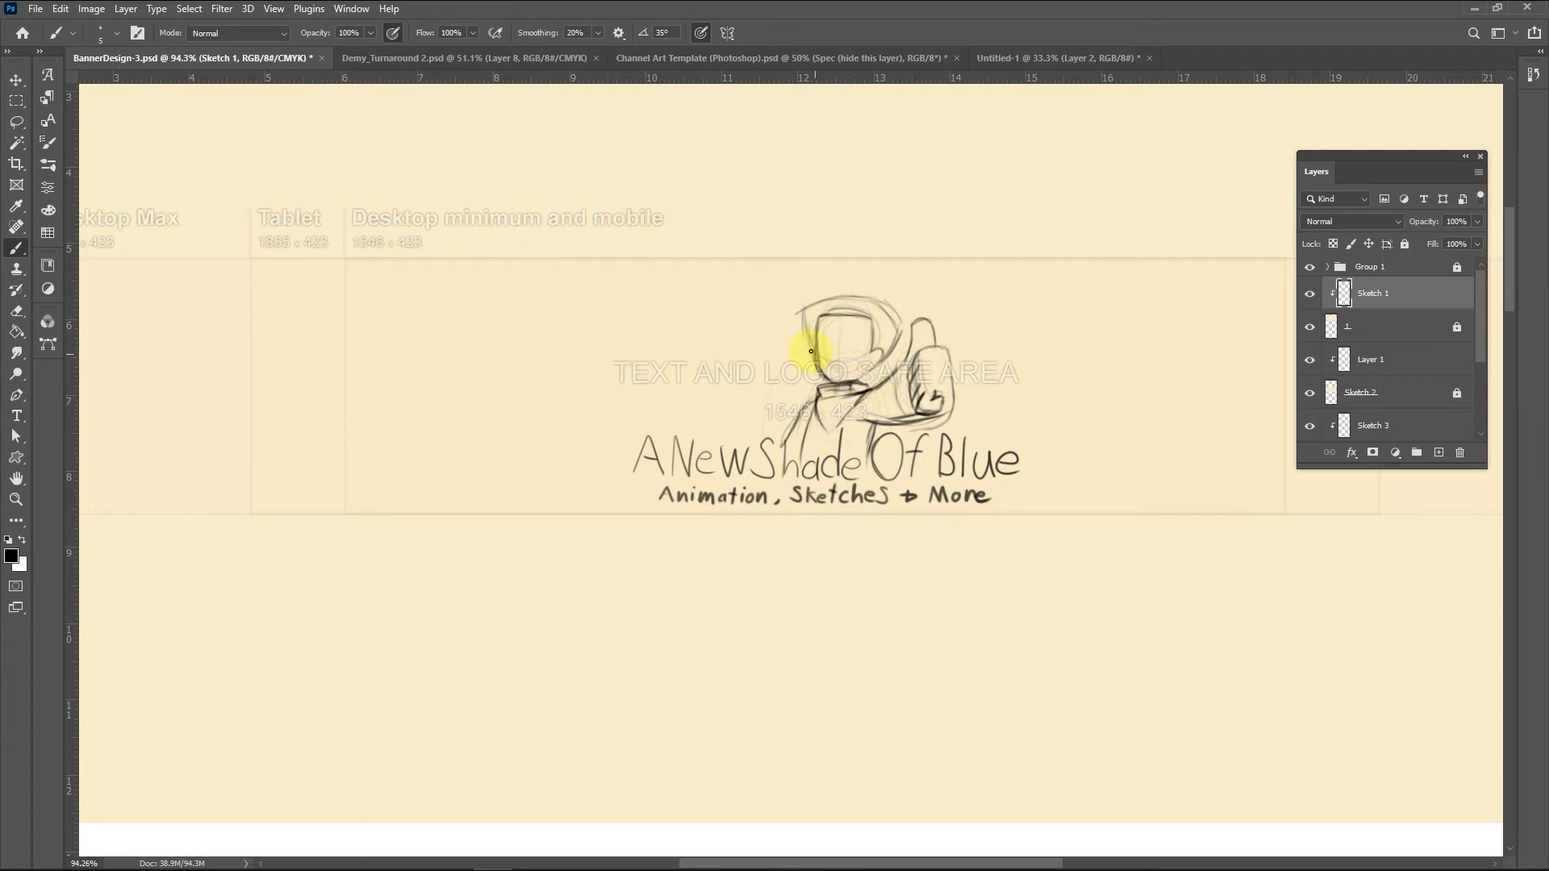
mouse_move(864, 346)
left_mouse_down()
mouse_move(833, 315)
mouse_move(862, 334)
mouse_move(819, 345)
mouse_move(851, 364)
left_mouse_up()
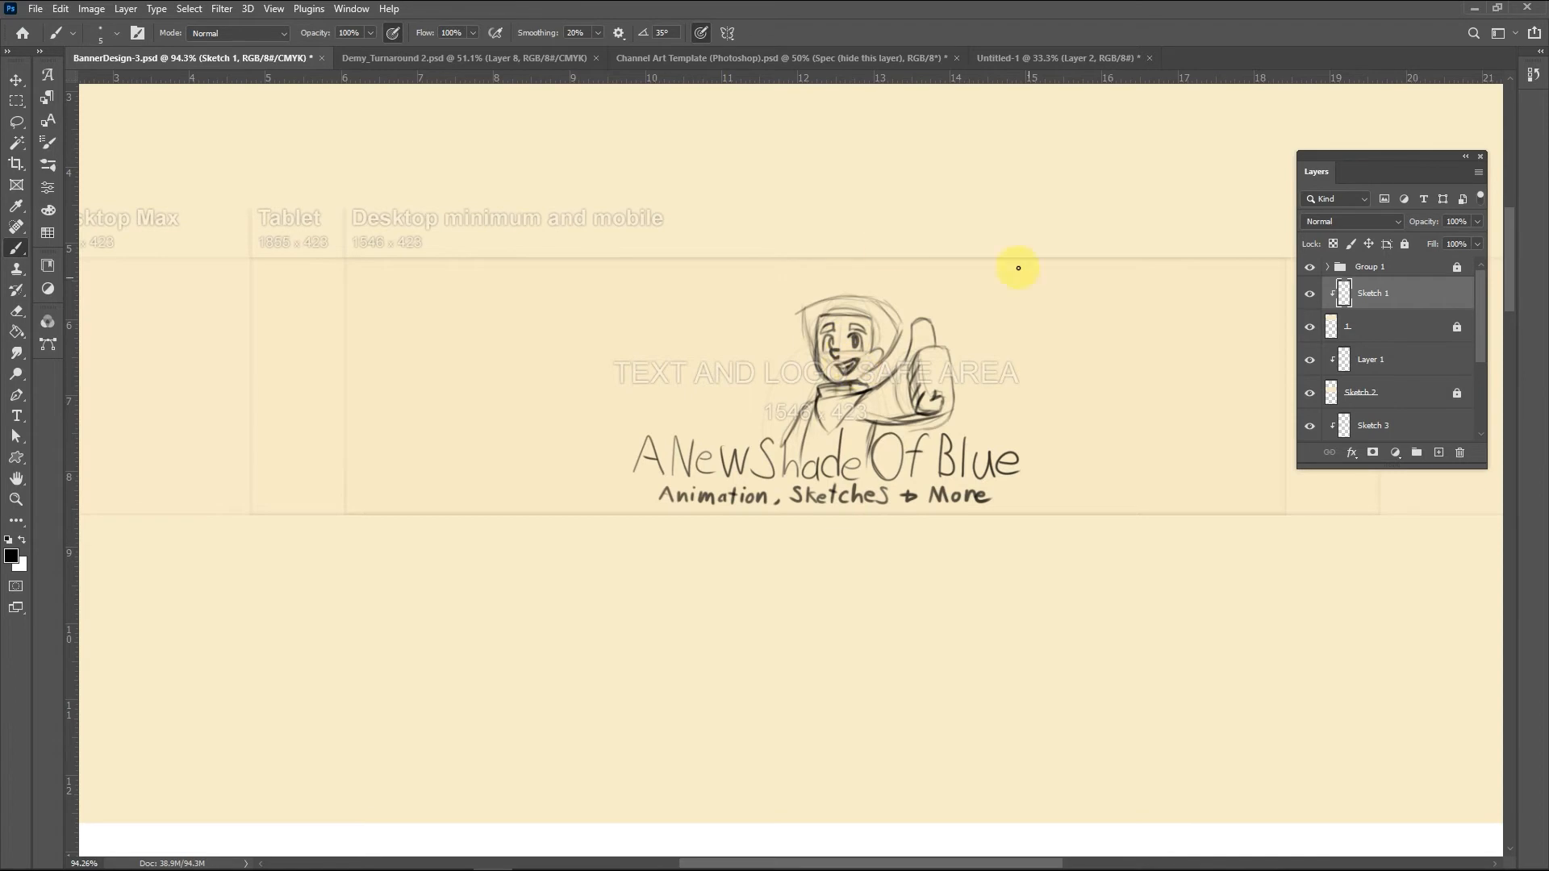
Step: Scale the character and lettering together to about 107% width and 109% height, and shift them slightly left in the safe area
key("ctrl+t")
left_click_drag(1097, 251, 1135, 221)
key("shift+Left")
key("shift+Left")
key("shift+Left")
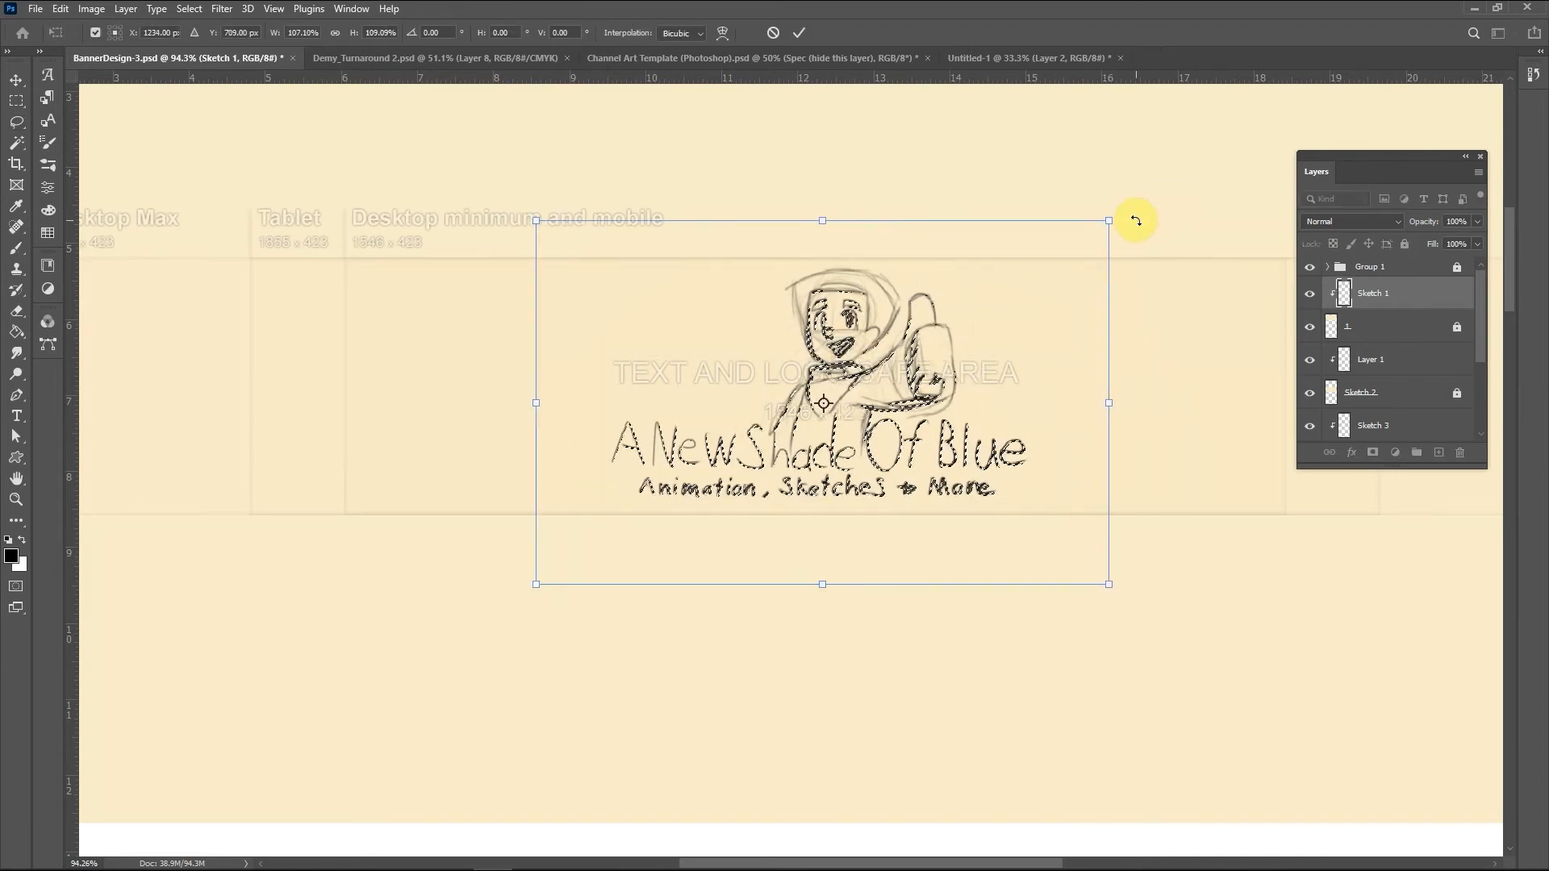
key("Return")
key("ctrl+d")
Step: Outline a banner-height band with a jagged inner edge across the area to the left of the character
scroll(1068, 508, "down", 3)
scroll(960, 413, "up", 3)
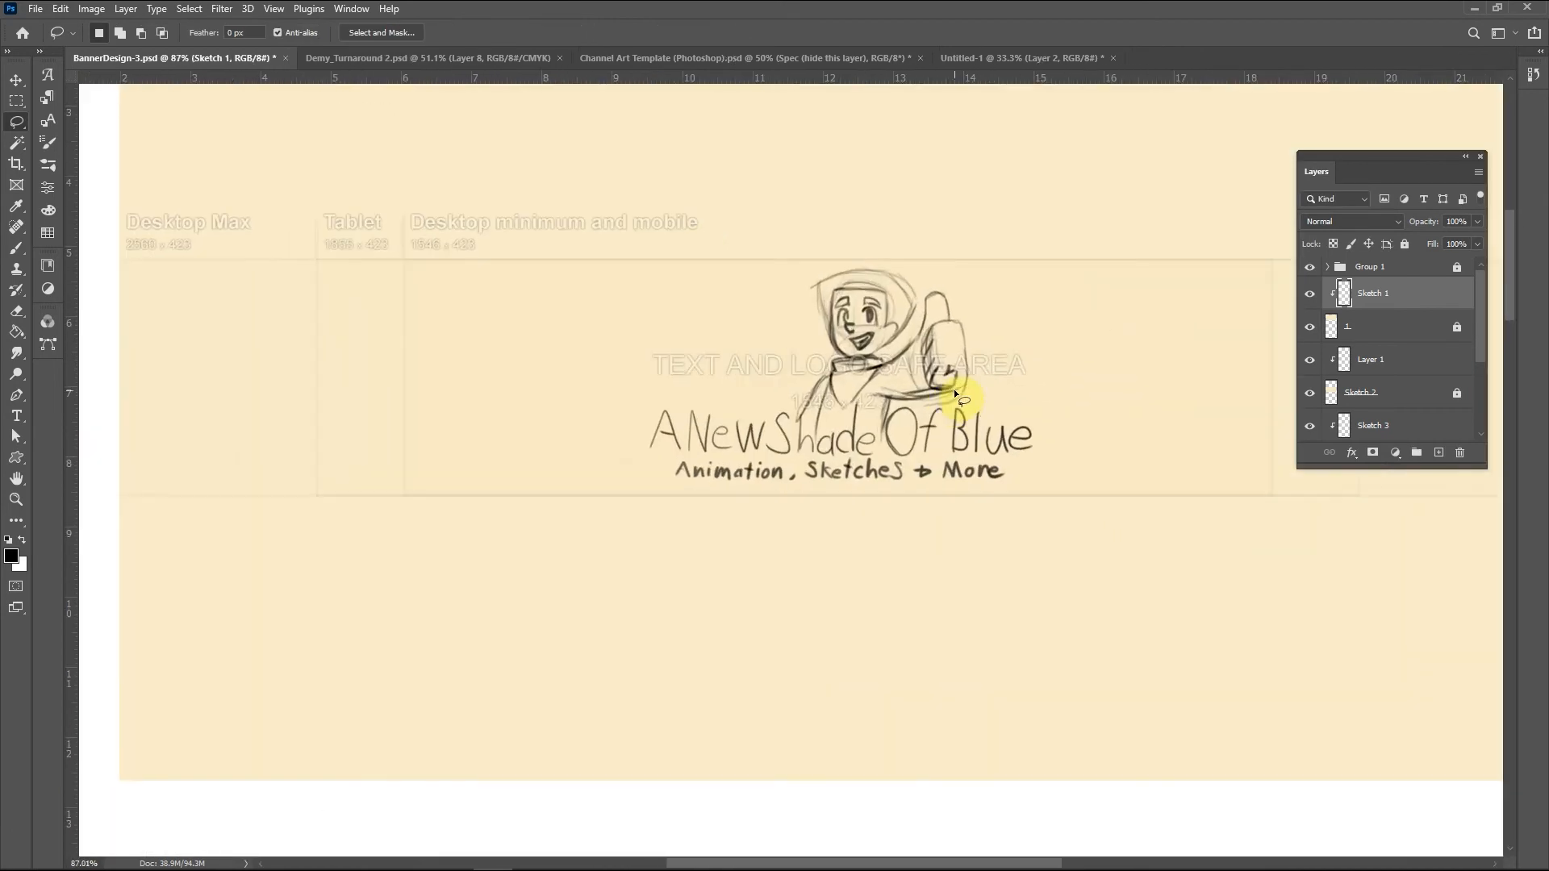
key("b")
mouse_move(450, 259)
left_mouse_down()
mouse_move(458, 428)
mouse_move(381, 486)
left_mouse_up()
left_click_drag(450, 259, 116, 260)
left_click_drag(448, 494, 196, 539)
key("ctrl+z")
key("ctrl+z")
left_click_drag(450, 259, 114, 278)
left_click_drag(449, 494, 120, 525)
left_click_drag(450, 259, 467, 264)
Step: Close the gaps in the left band's outline and fill the jagged shape with solid black
key("k")
key("g")
left_click(370, 390)
left_click(528, 421)
key("b")
key("ctrl+z")
left_click_drag(403, 465, 448, 495)
left_click_drag(120, 274, 122, 495)
left_click_drag(122, 494, 121, 278)
key("g")
left_click(263, 407)
left_click(265, 408)
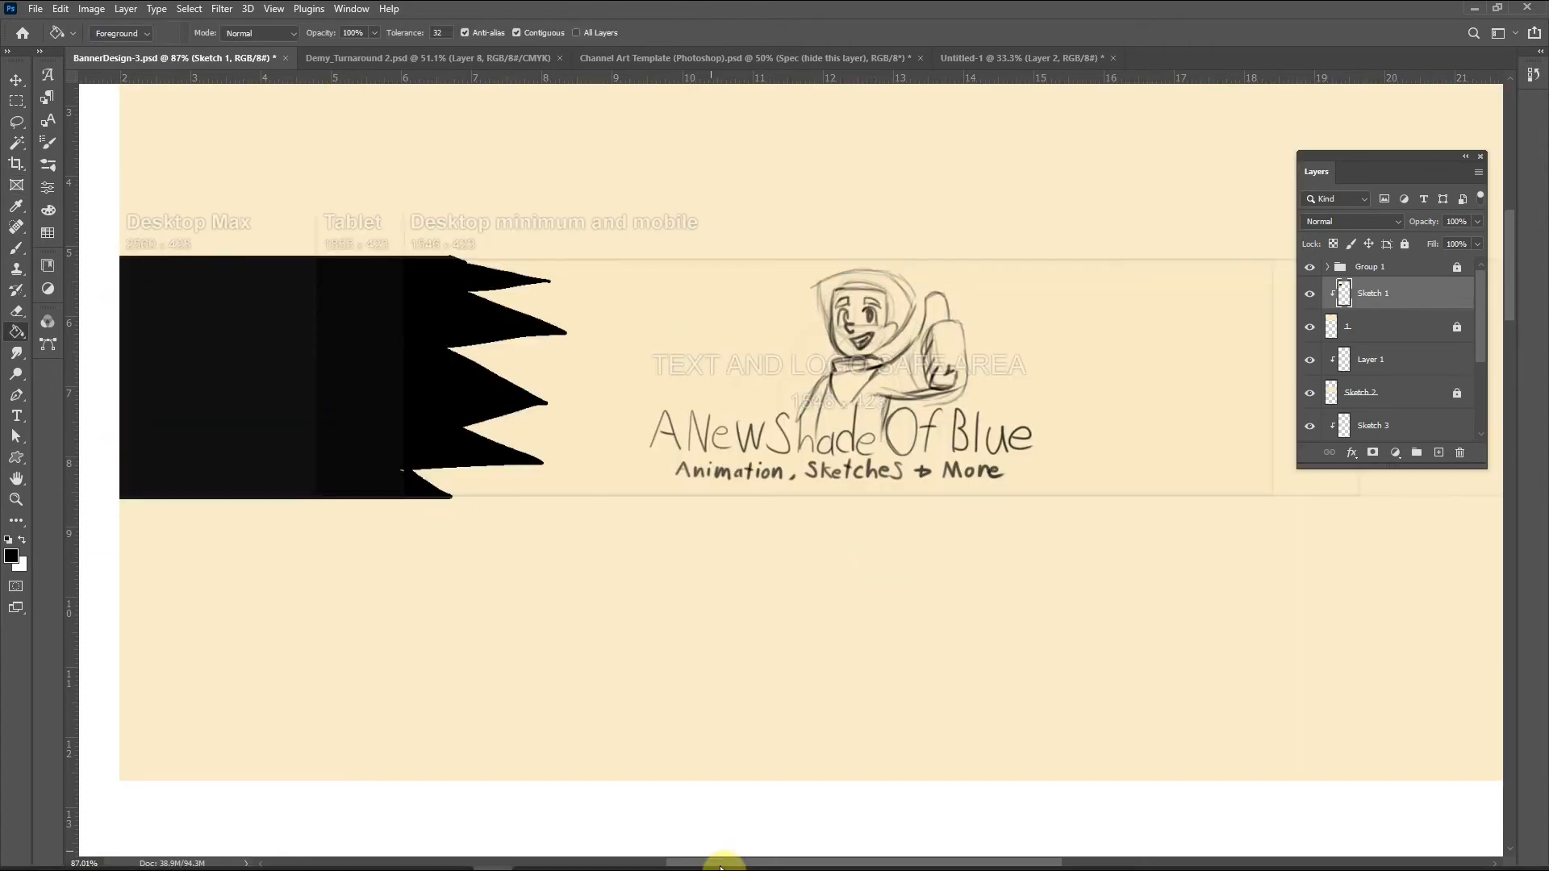
Step: Draw a matching jagged-edged band on the banner's right side and fill it with solid black
left_click_drag(1157, 313, 867, 294)
key("b")
mouse_move(986, 239)
left_mouse_down()
mouse_move(1268, 239)
mouse_move(1268, 476)
left_mouse_up()
left_click_drag(1268, 475, 982, 476)
left_click_drag(987, 239, 978, 461)
key("ctrl+z")
mouse_move(989, 235)
left_mouse_down()
mouse_move(923, 470)
mouse_move(992, 477)
left_mouse_up()
key("g")
left_click(1089, 353)
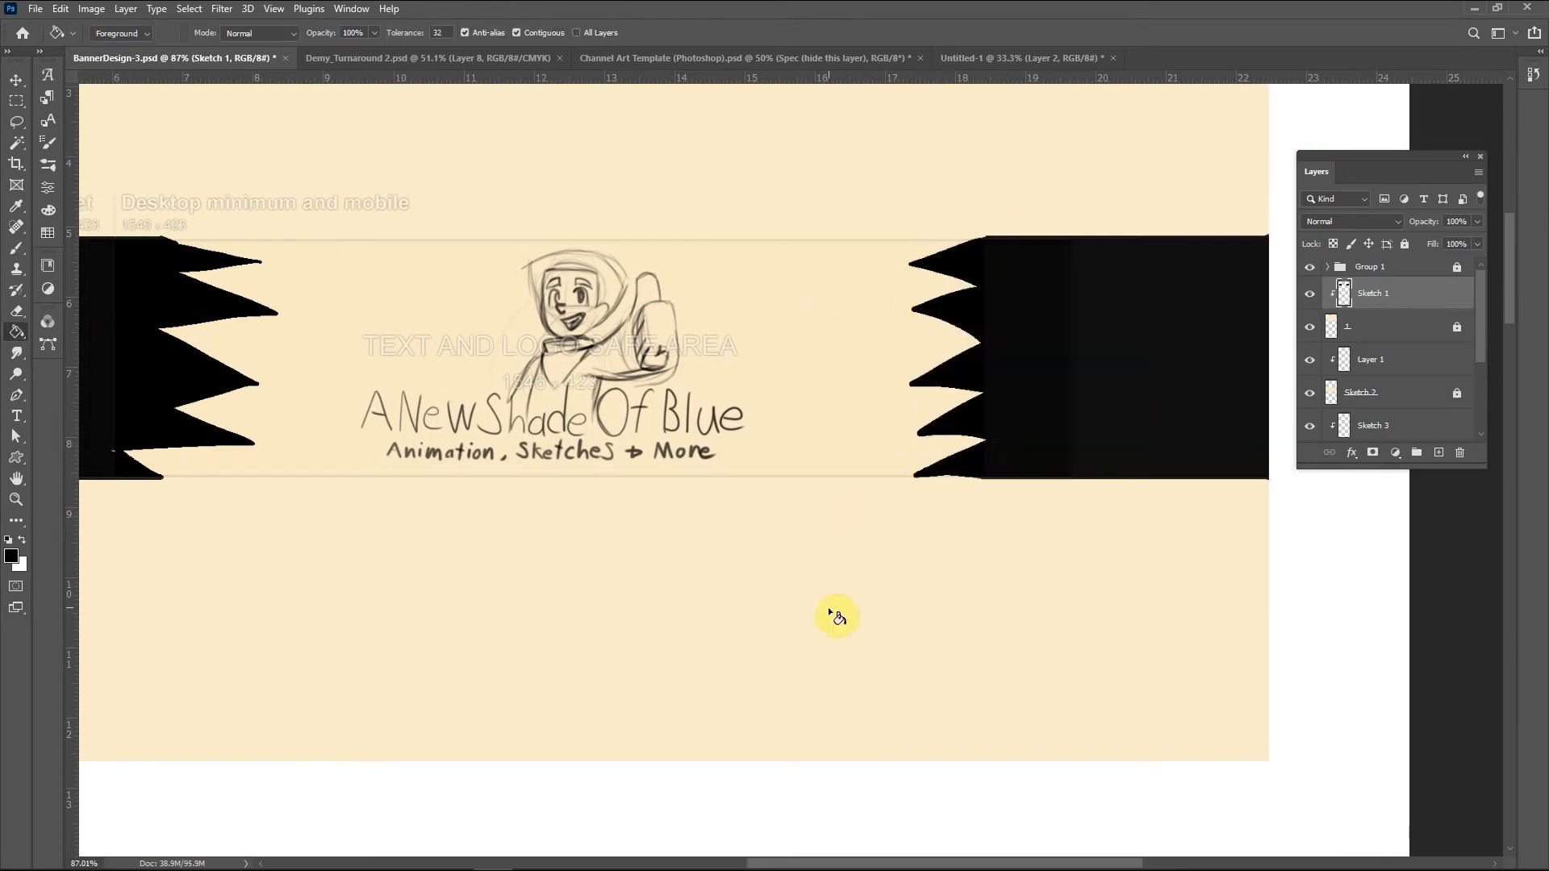
Step: On Layer 1, begin a small gesture sketch of a leaning figure in the second banner's upper right corner
scroll(839, 513, "down", 3)
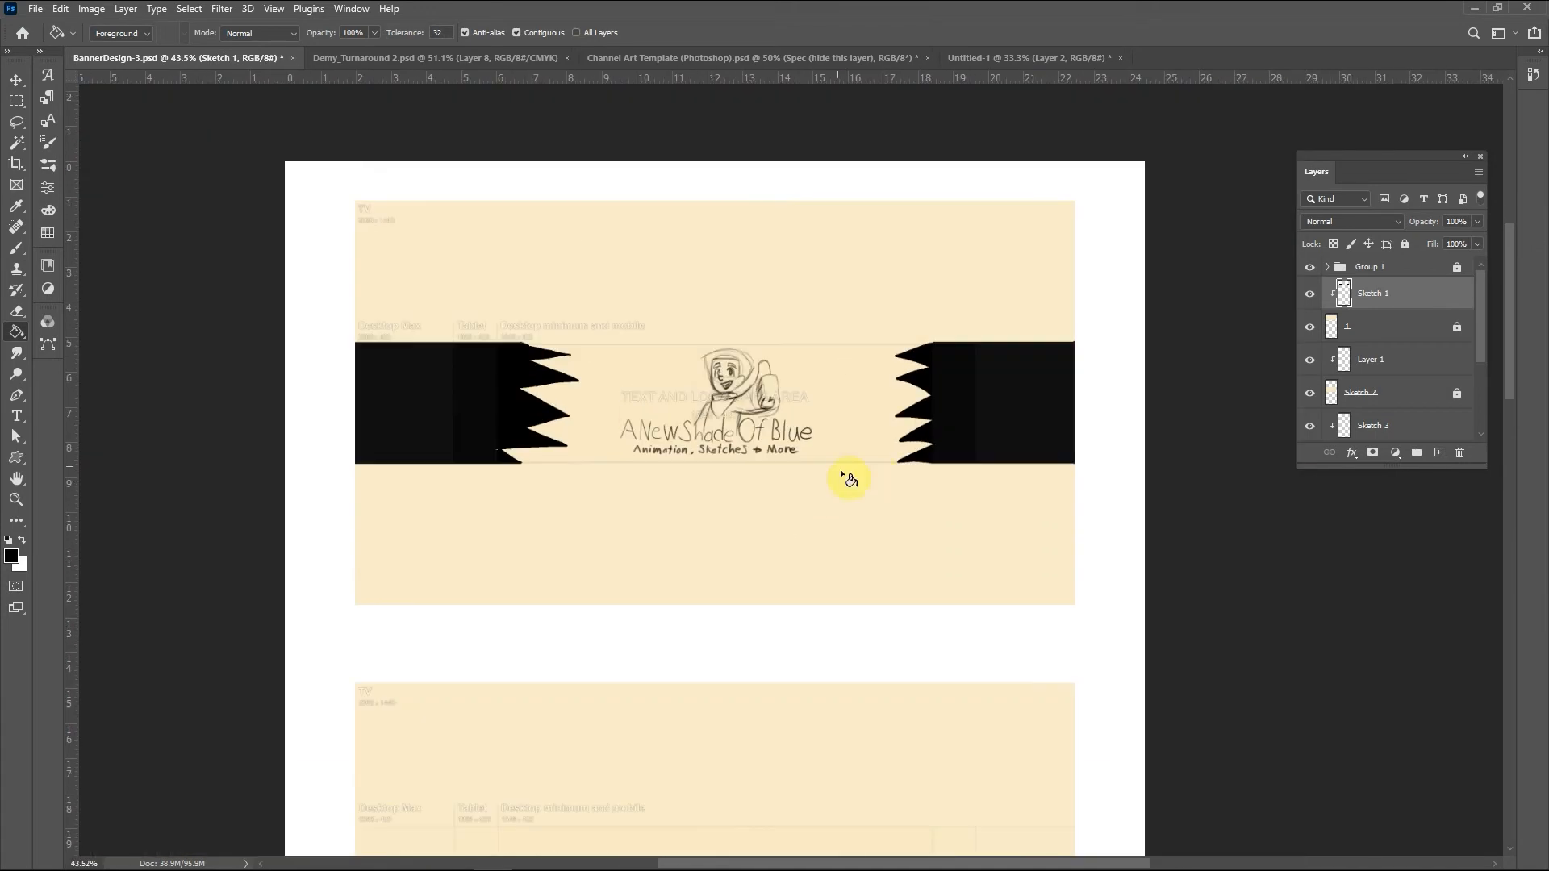
scroll(633, 413, "down", 8)
scroll(839, 570, "up", 2)
key("b")
left_click(1399, 360)
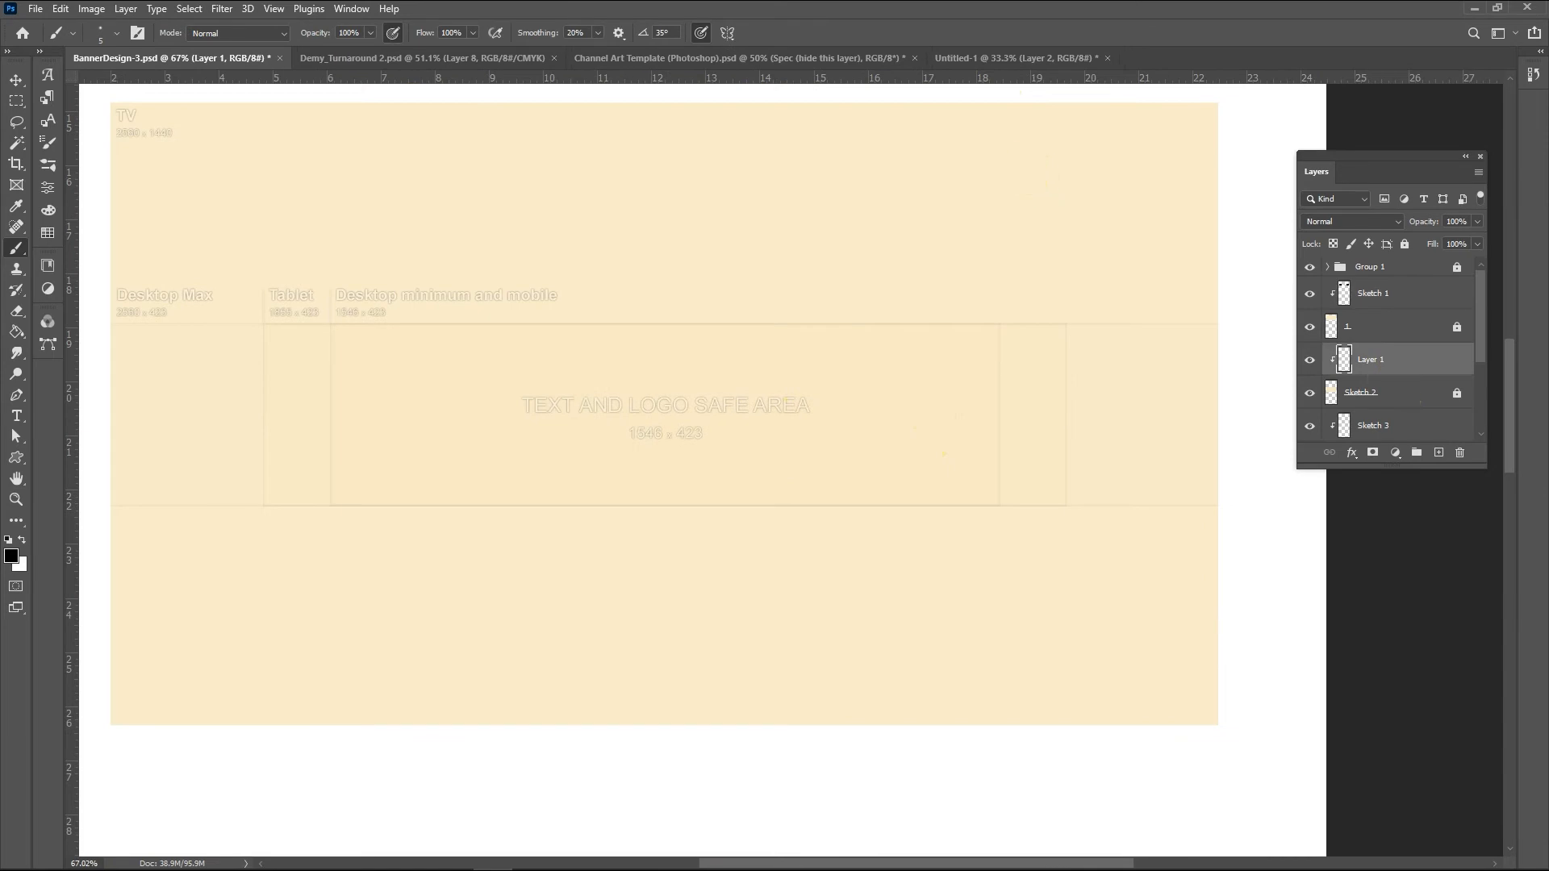
left_click_drag(1113, 168, 1089, 197)
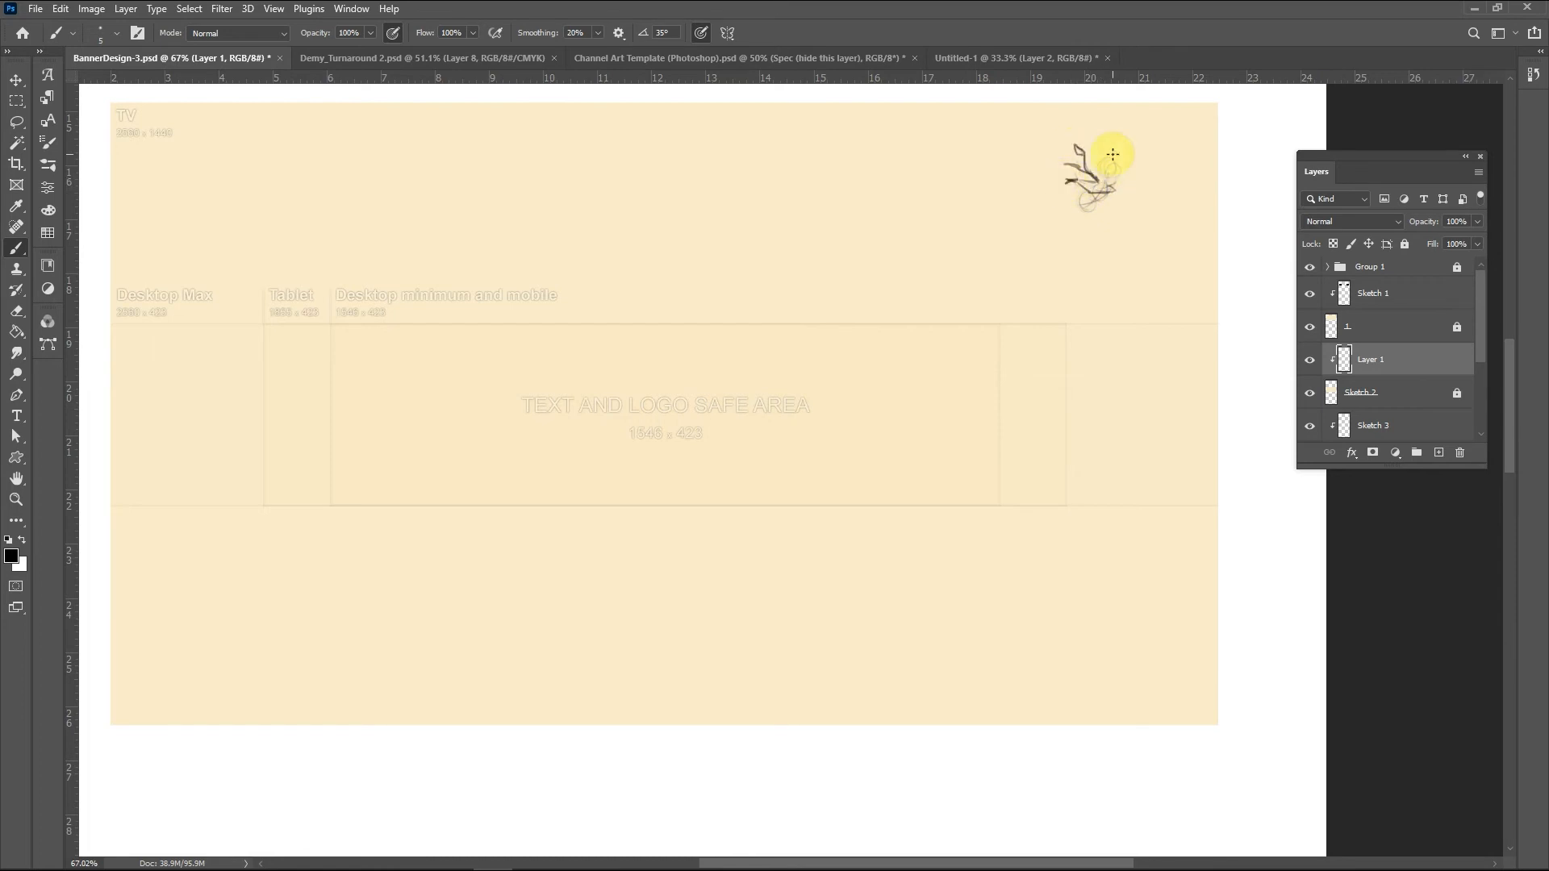
Step: Shrink the eraser considerably and clean up stray lines around the small figure's arms
key("e")
key("bracketleft")
key("bracketleft")
key("bracketleft")
key("bracketleft")
key("bracketleft")
key("bracketleft")
key("bracketleft")
key("bracketleft")
key("bracketleft")
key("bracketleft")
key("bracketleft")
key("bracketleft")
key("bracketleft")
key("bracketleft")
key("bracketleft")
key("bracketleft")
key("bracketleft")
key("bracketleft")
key("bracketleft")
key("bracketleft")
mouse_move(1067, 164)
left_mouse_down()
mouse_move(1086, 249)
mouse_move(1077, 212)
mouse_move(1099, 201)
mouse_move(1082, 234)
mouse_move(1099, 168)
left_mouse_up()
Step: Finish the first figure's legs and face, and sketch a second leaning figure to its left
key("b")
key("e")
key("b")
key("ctrl+z")
key("ctrl+z")
key("ctrl+z")
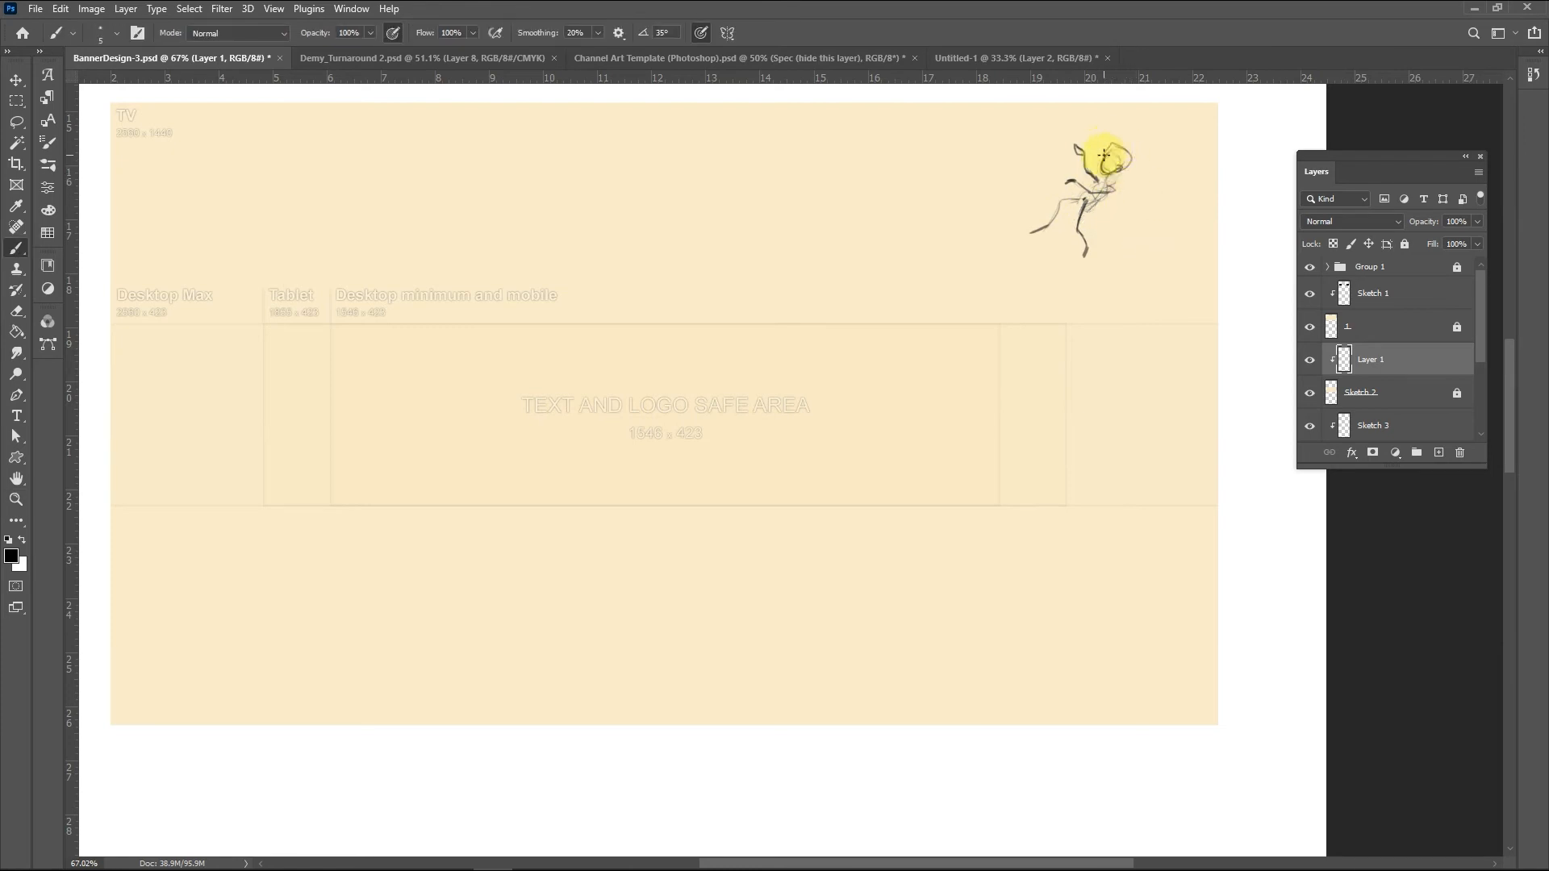
left_click_drag(1111, 158, 1117, 165)
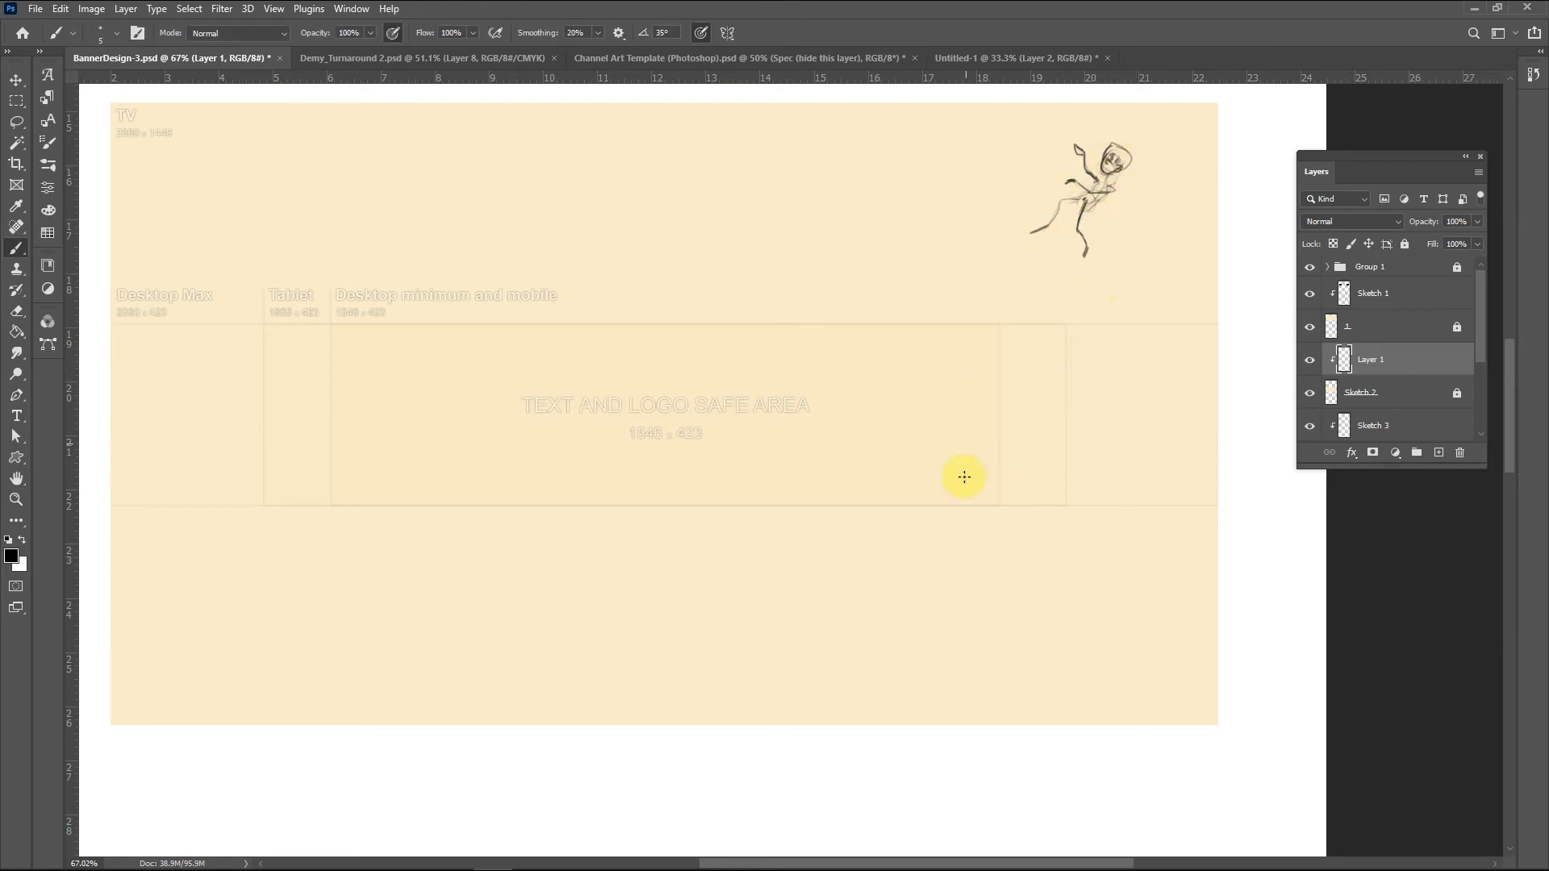
mouse_move(982, 197)
left_mouse_down()
mouse_move(933, 214)
mouse_move(1023, 163)
mouse_move(972, 205)
mouse_move(988, 196)
left_mouse_up()
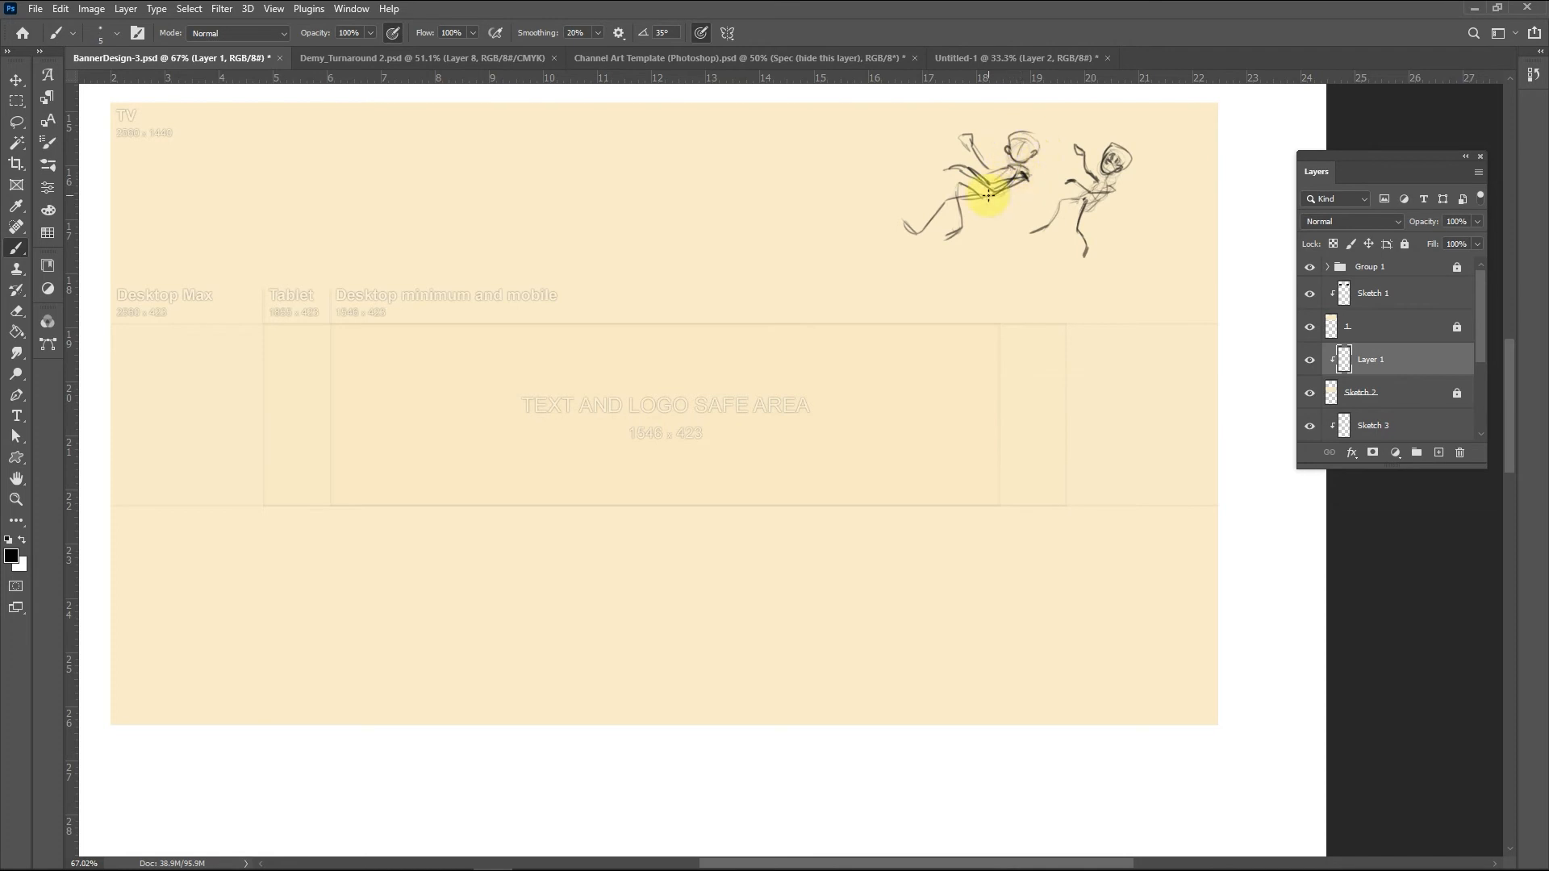
Step: Switch to Pinterest in the browser, search for "presentation poses" and look through the pins for pose references
key("alt+Tab")
left_click(408, 113)
type("presentation poses")
key("Return")
scroll(1072, 449, "down", 20)
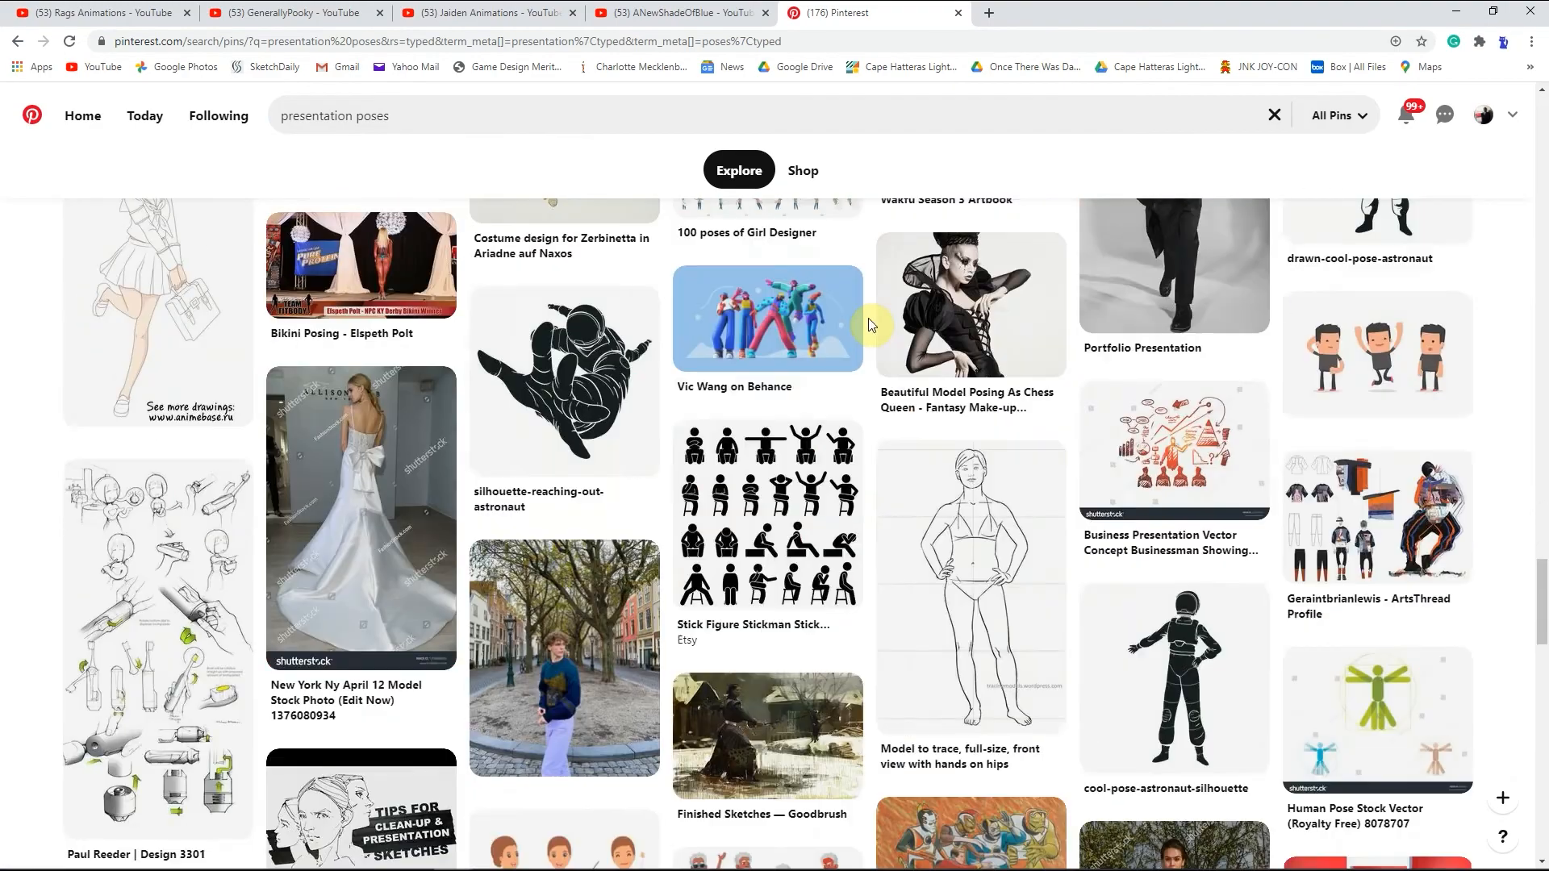
scroll(868, 318, "down", 20)
Step: Change the Pinterest search to "presenting poses" and browse the pins for a usable pose
left_click(345, 118)
key("BackSpace")
key("BackSpace")
key("BackSpace")
key("BackSpace")
key("BackSpace")
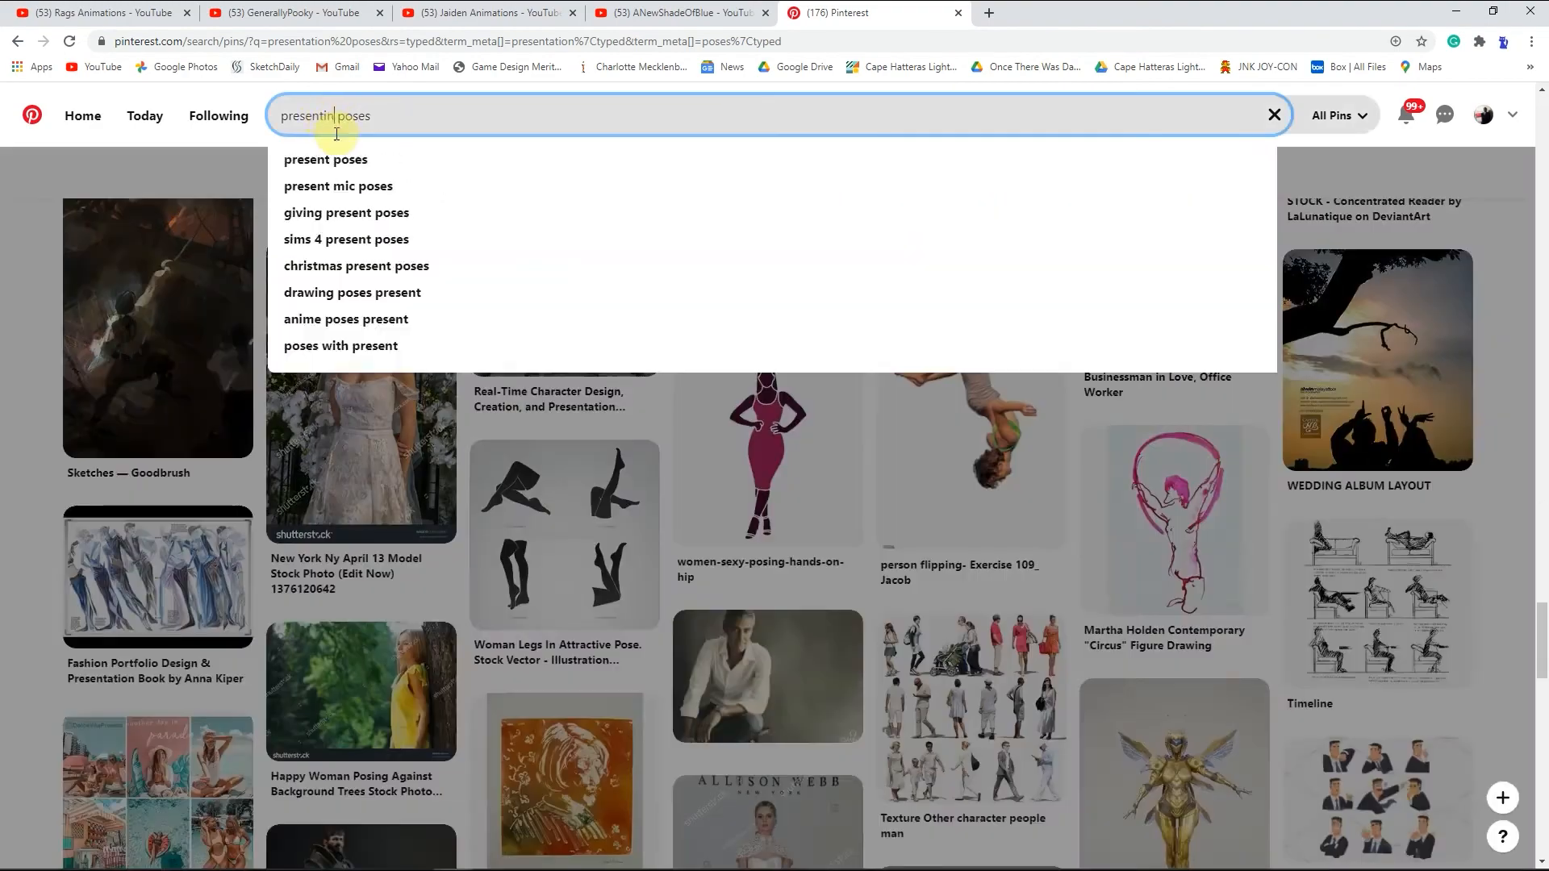
type("ing")
key("Return")
scroll(927, 291, "down", 20)
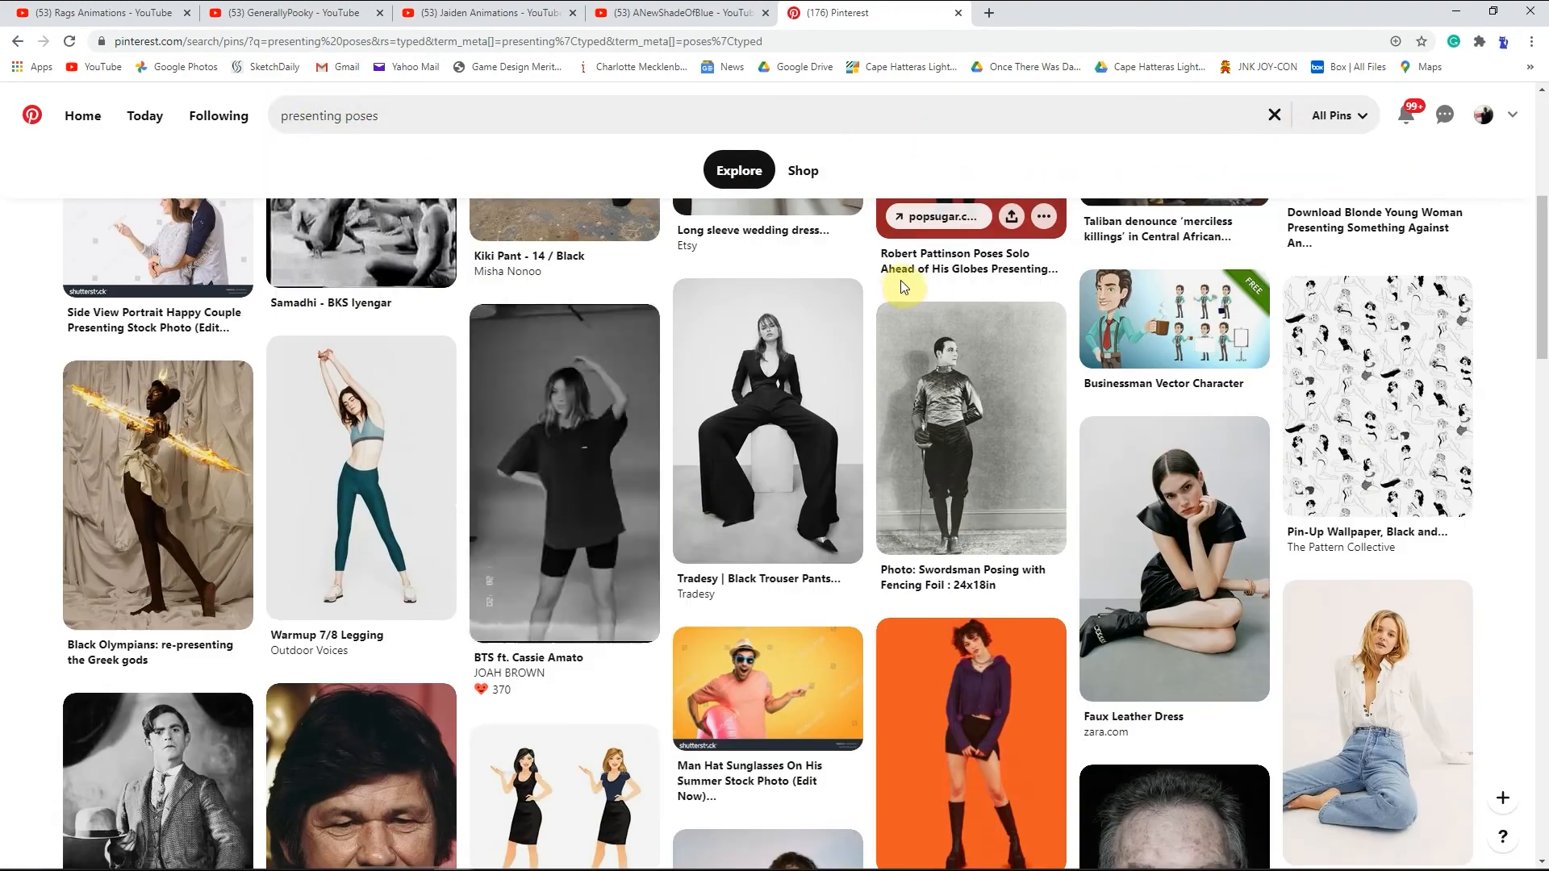
scroll(963, 295, "up", 20)
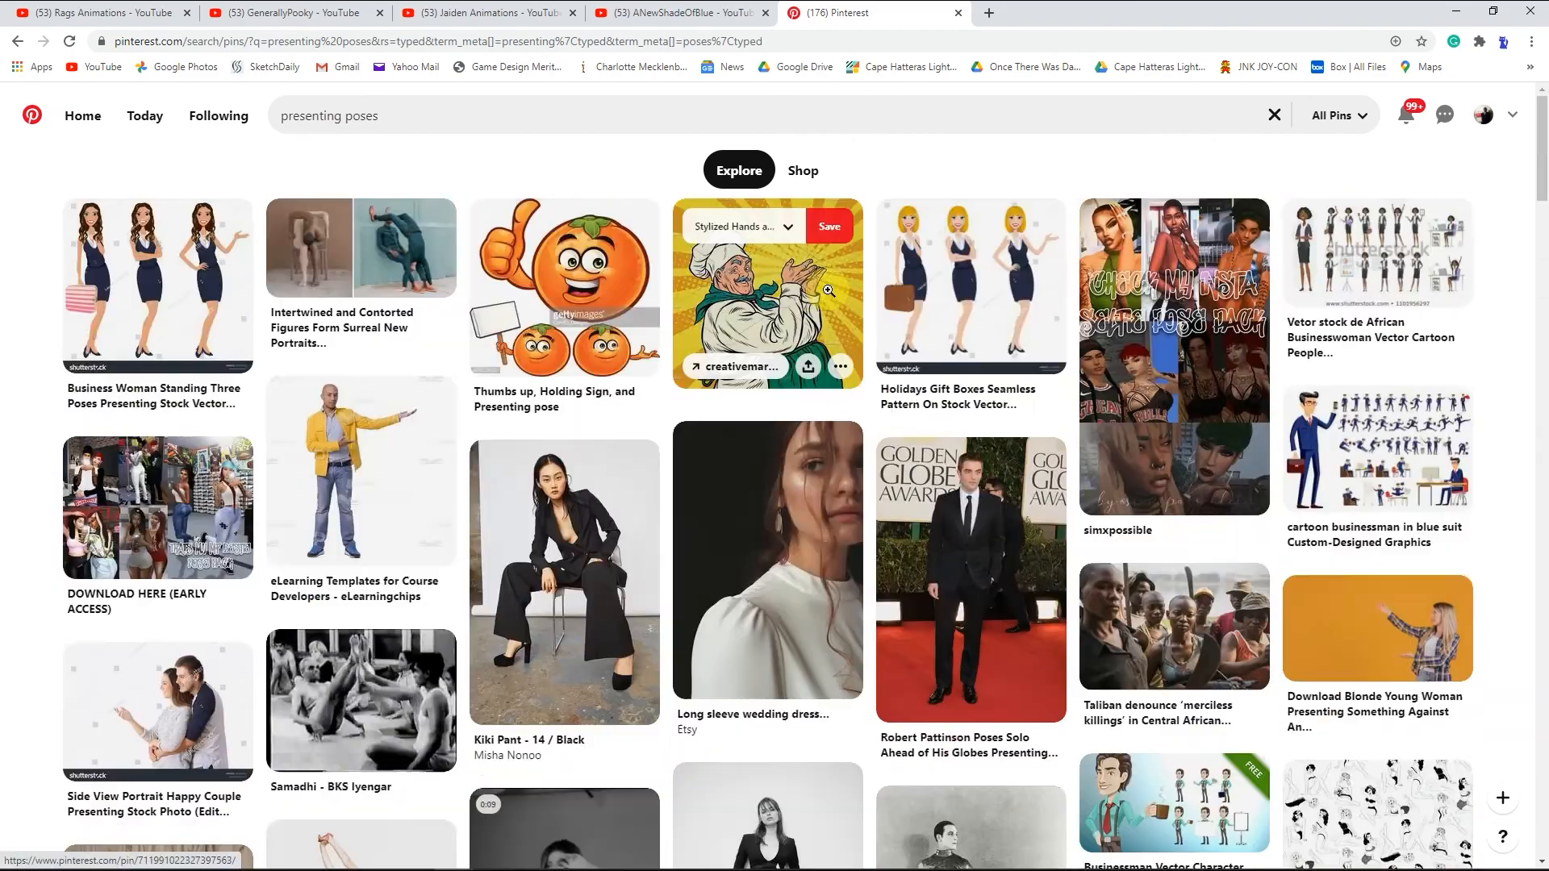
Step: Open the cartoon chef pin and examine its presenting pose and the related pins
left_click(778, 295)
scroll(1422, 443, "down", 4)
scroll(1224, 395, "down", 3)
scroll(1238, 410, "up", 7)
Step: Return to Photoshop and sketch two more figures left of the others, one balancing on one leg and one flying forward
left_click(1456, 11)
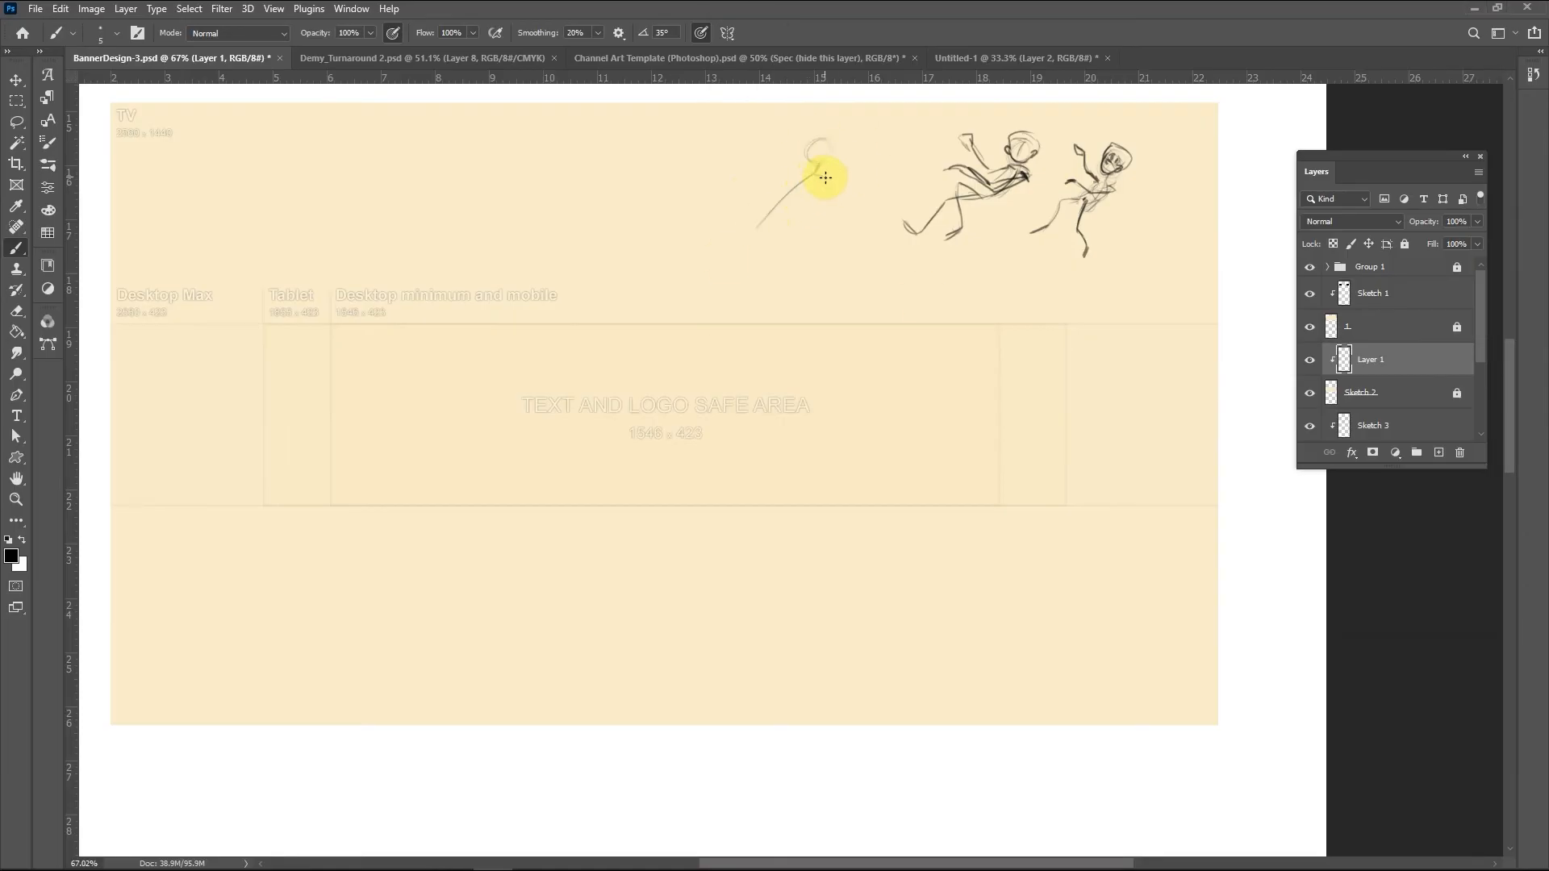
mouse_move(807, 167)
left_mouse_down()
mouse_move(790, 186)
mouse_move(780, 164)
mouse_move(791, 194)
mouse_move(759, 170)
mouse_move(778, 190)
mouse_move(815, 172)
left_mouse_up()
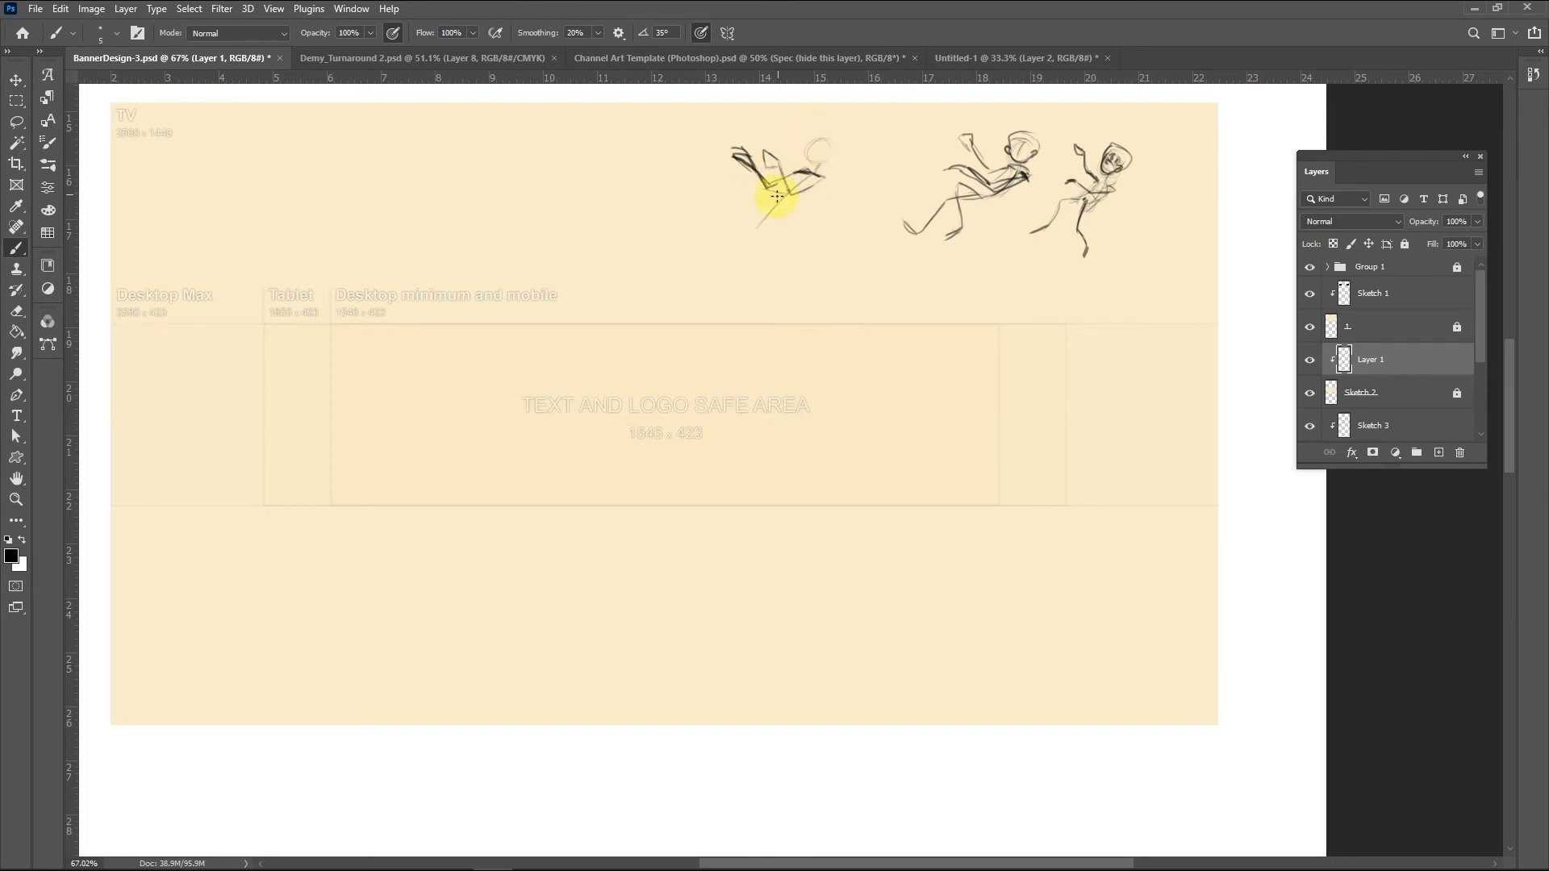
mouse_move(728, 203)
left_mouse_down()
mouse_move(739, 255)
mouse_move(822, 173)
mouse_move(783, 179)
left_mouse_up()
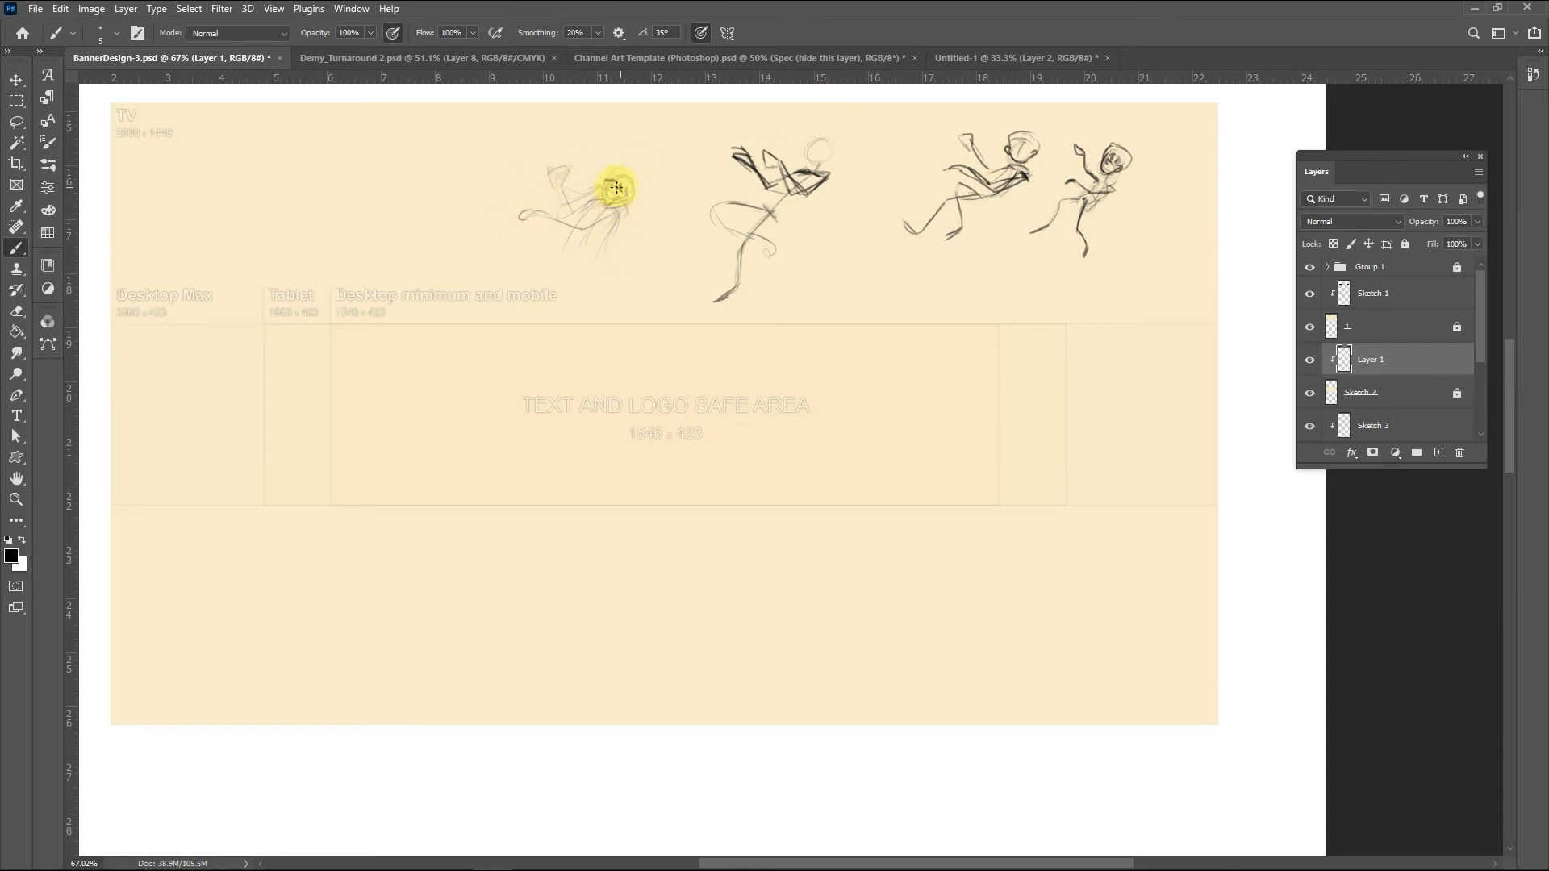
mouse_move(631, 195)
left_mouse_down()
mouse_move(602, 191)
mouse_move(619, 191)
mouse_move(602, 216)
mouse_move(558, 233)
mouse_move(605, 191)
mouse_move(574, 193)
mouse_move(615, 201)
mouse_move(606, 259)
mouse_move(588, 190)
mouse_move(523, 199)
left_mouse_up()
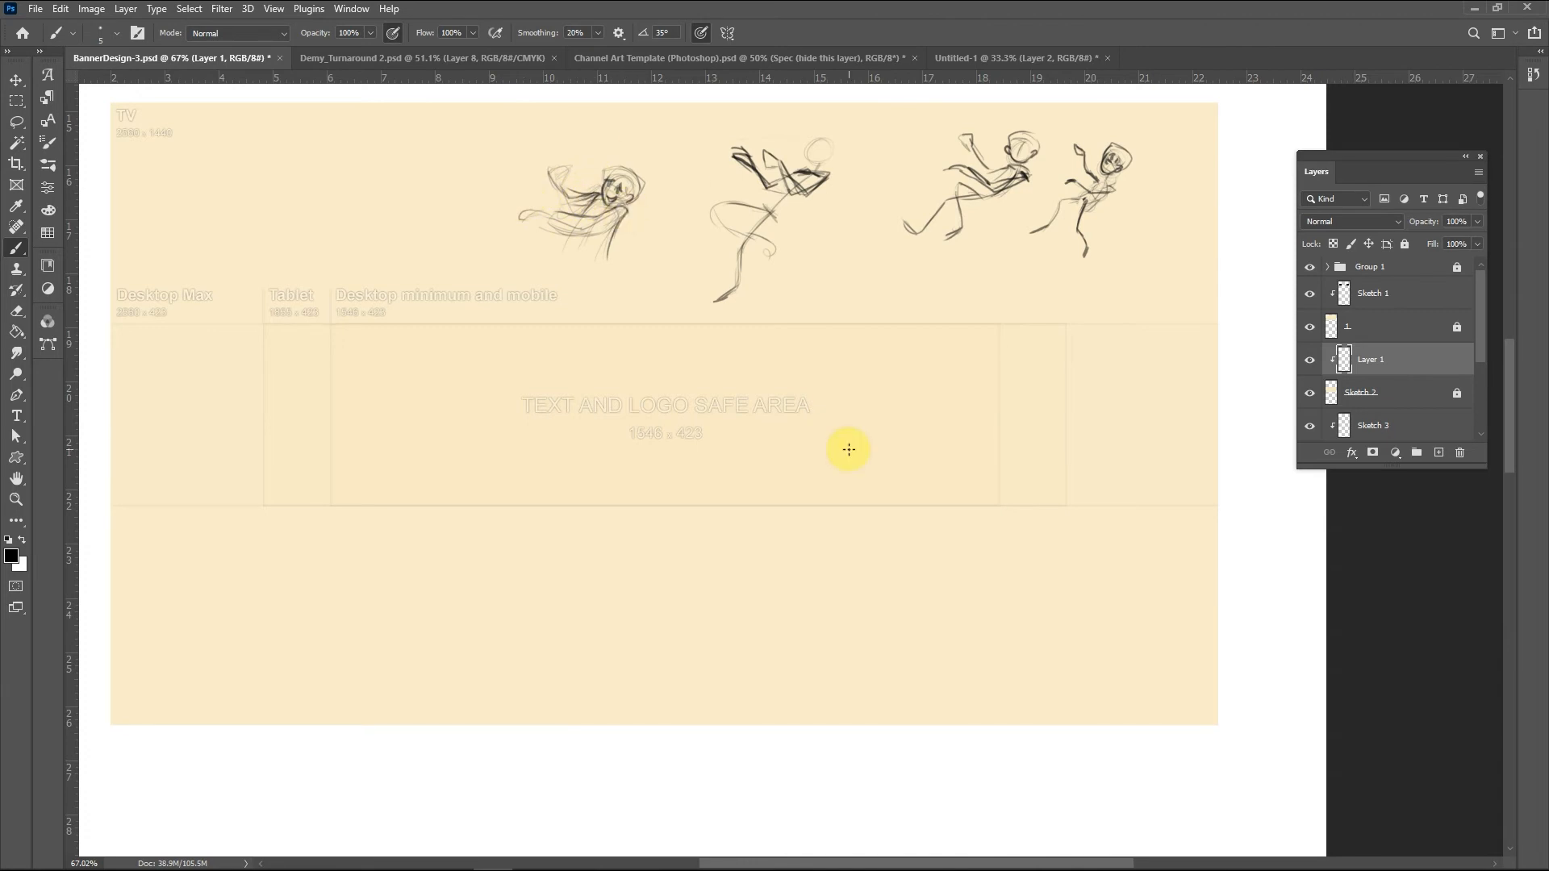
Step: Erase and redraw the flying figure on the far left as an upper body reaching out with both arms
key("e")
left_click_drag(557, 232, 605, 235)
key("r")
left_click_drag(833, 378, 658, 287)
key("b")
mouse_move(476, 497)
left_mouse_down()
mouse_move(476, 536)
mouse_move(436, 566)
left_mouse_up()
key("r")
left_click_drag(447, 548, 820, 387)
key("e")
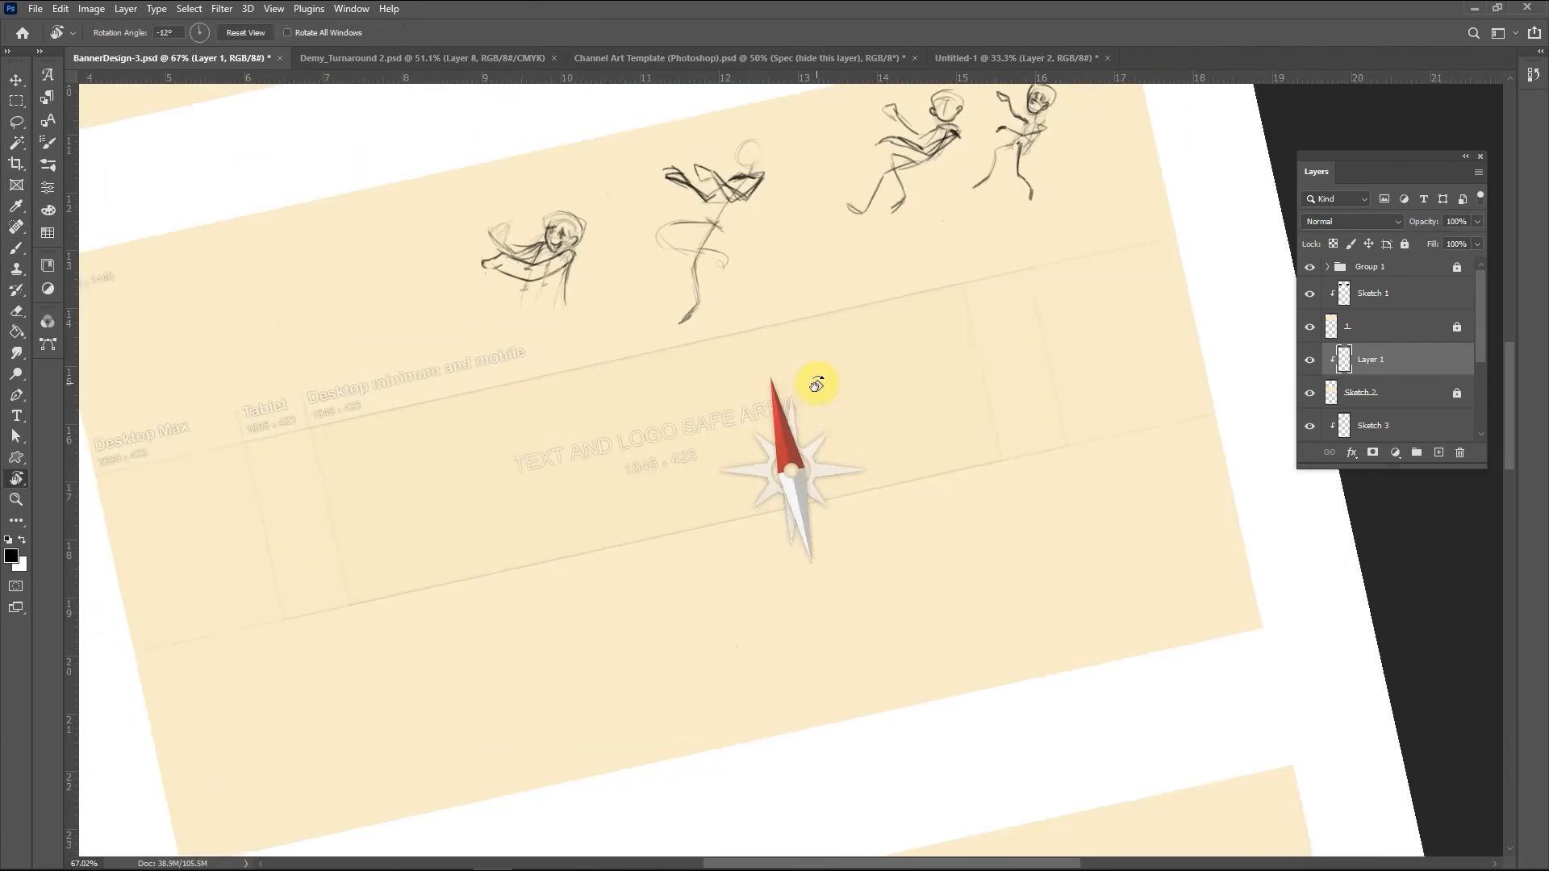
Step: Redraw the reaching figure's raised arm and hand, and darken its head, cap and torso lines
key("b")
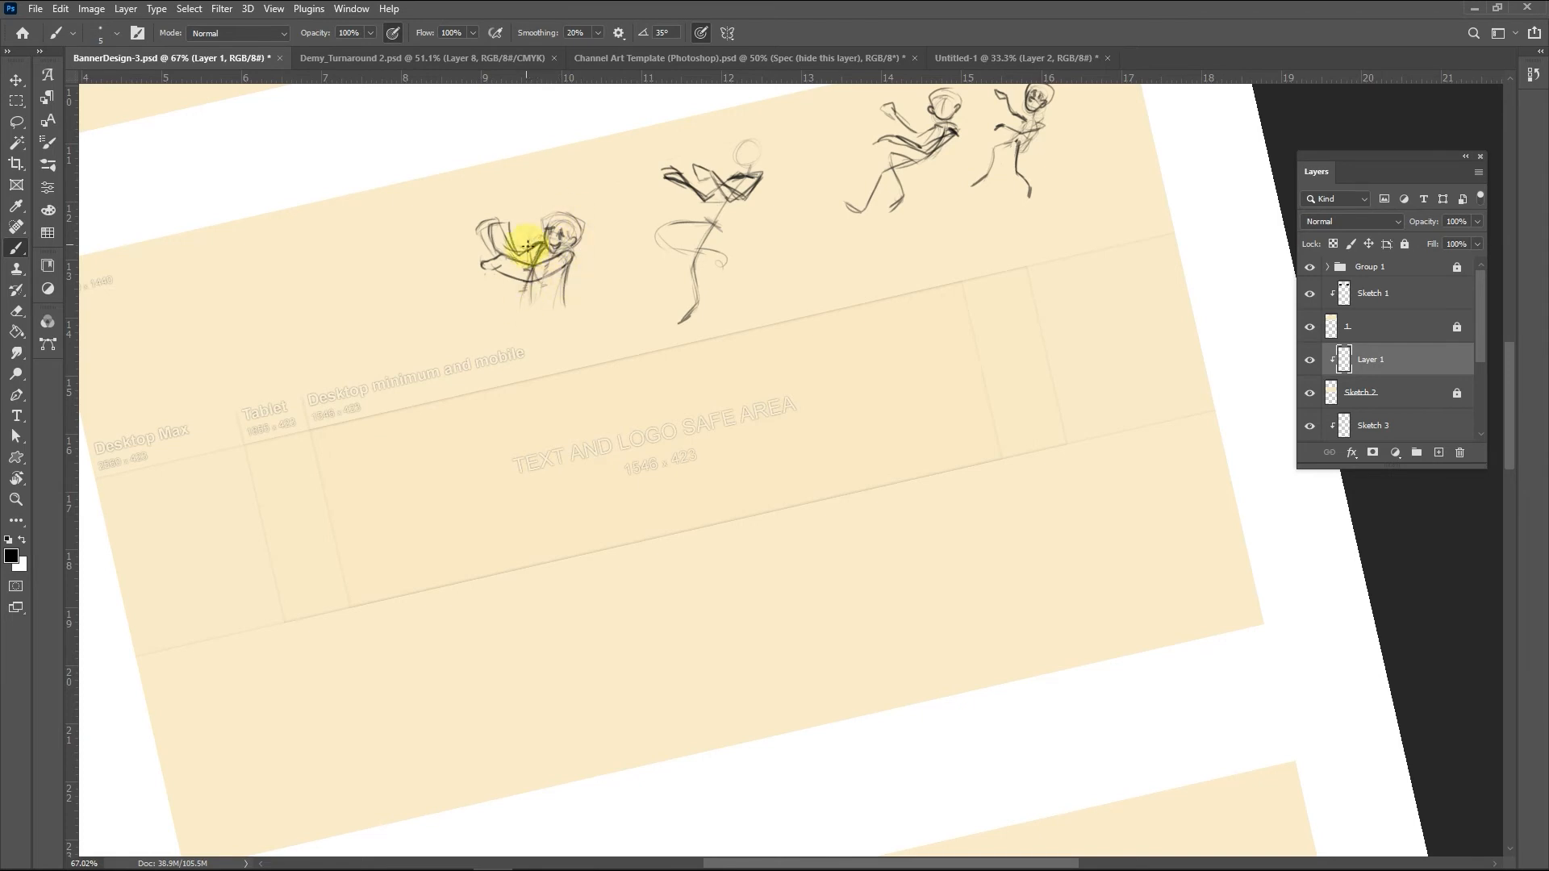
key("e")
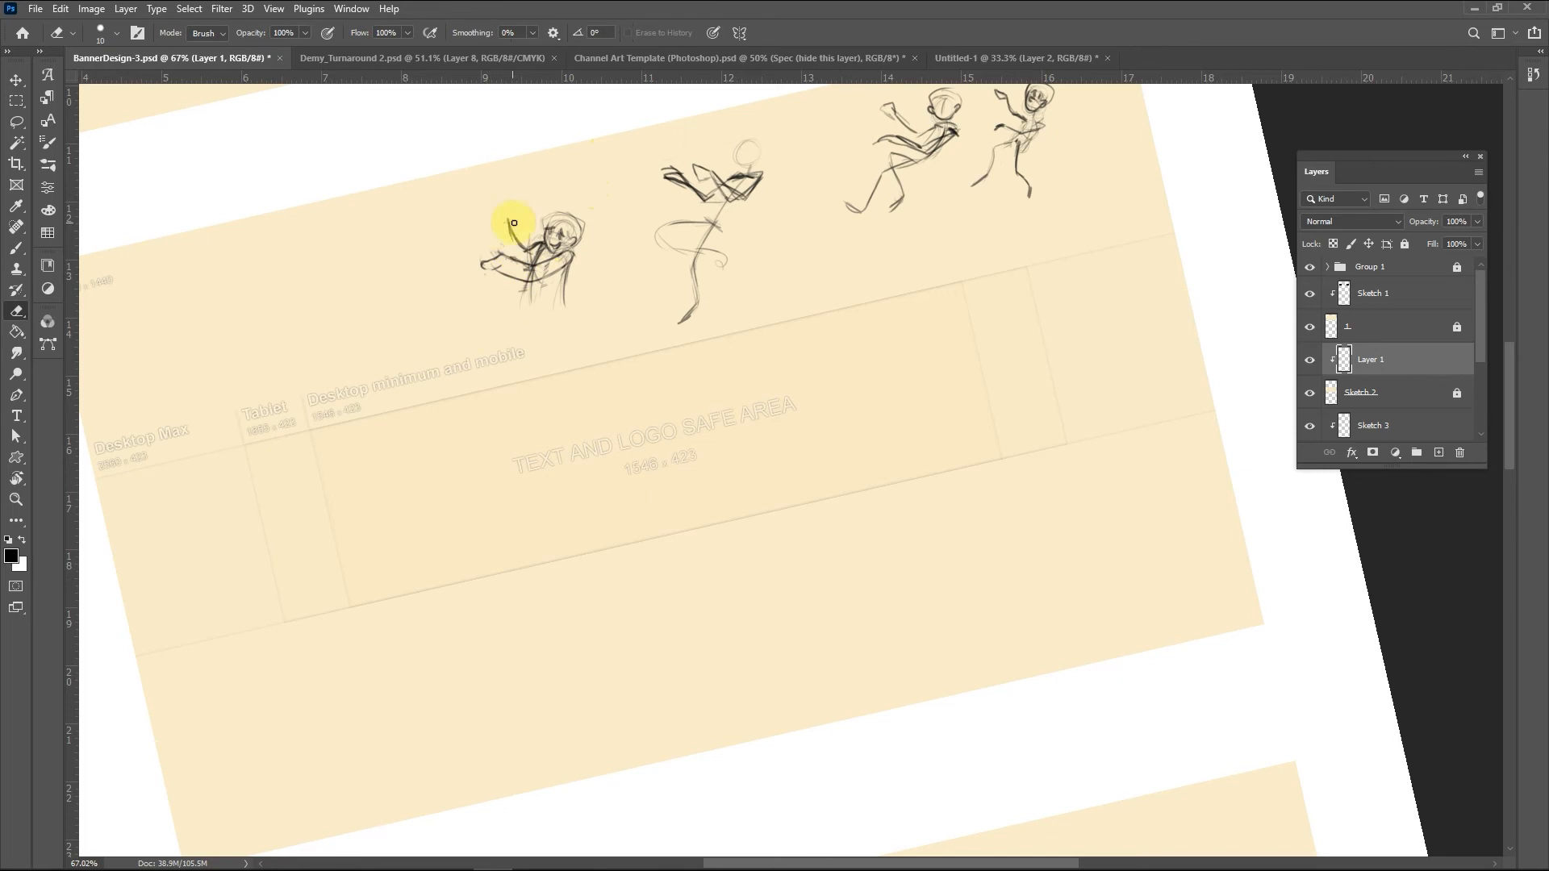
key("b")
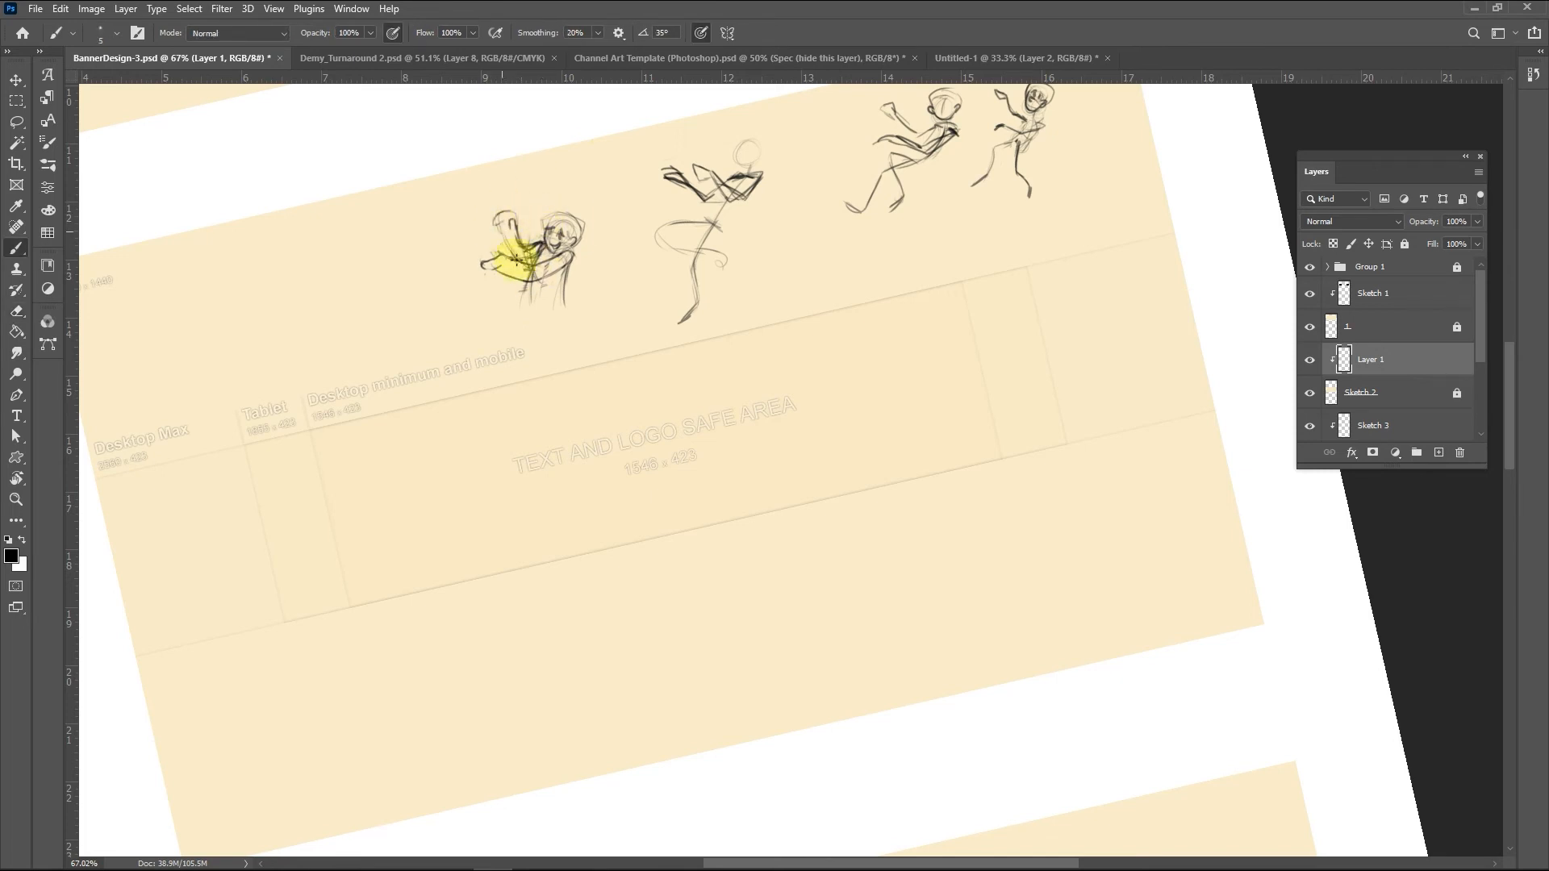
left_click_drag(547, 231, 580, 243)
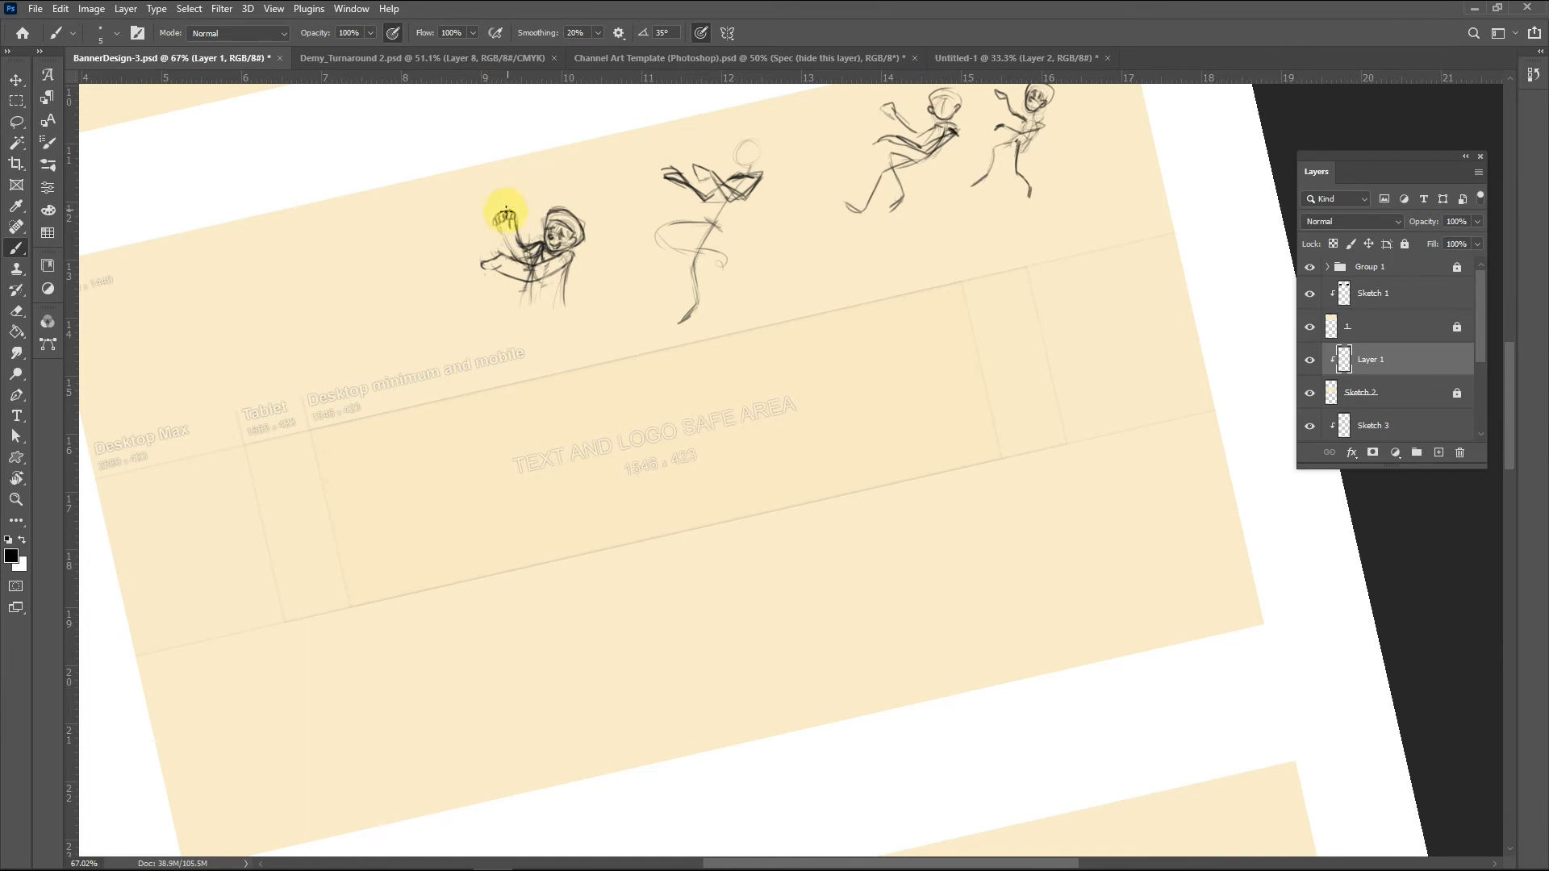
left_click_drag(518, 234, 519, 227)
mouse_move(522, 289)
left_mouse_down()
mouse_move(567, 266)
mouse_move(568, 297)
left_mouse_up()
Step: Clean up the figure's raised forearm and redraw its hand with distinct fingers
scroll(508, 217, "up", 10)
key("e")
mouse_move(524, 201)
left_mouse_down()
mouse_move(499, 238)
mouse_move(502, 284)
left_mouse_up()
left_click_drag(542, 203, 527, 270)
key("b")
mouse_move(528, 248)
left_mouse_down()
mouse_move(566, 237)
mouse_move(467, 238)
mouse_move(567, 234)
left_mouse_up()
left_click_drag(465, 231, 476, 258)
mouse_move(549, 223)
left_mouse_down()
mouse_move(474, 241)
mouse_move(481, 187)
mouse_move(522, 207)
mouse_move(508, 165)
mouse_move(517, 202)
mouse_move(513, 175)
mouse_move(554, 210)
mouse_move(543, 171)
mouse_move(488, 220)
left_mouse_up()
mouse_move(513, 192)
left_mouse_down()
mouse_move(525, 168)
mouse_move(530, 208)
left_mouse_up()
Step: Define the figure's shoulder, torso and extended lower arm, erasing stray lines and adding fingers to the lower hand
left_click_drag(519, 356, 665, 336)
mouse_move(790, 371)
left_mouse_down()
mouse_move(816, 401)
mouse_move(722, 473)
left_mouse_up()
mouse_move(663, 433)
left_mouse_down()
mouse_move(767, 388)
mouse_move(795, 398)
mouse_move(766, 524)
left_mouse_up()
key("e")
mouse_move(820, 391)
left_mouse_down()
mouse_move(790, 512)
mouse_move(772, 489)
left_mouse_up()
key("b")
mouse_move(387, 442)
left_mouse_down()
mouse_move(398, 408)
mouse_move(490, 405)
mouse_move(472, 371)
mouse_move(439, 397)
mouse_move(467, 373)
left_mouse_up()
key("e")
key("b")
mouse_move(468, 371)
left_mouse_down()
mouse_move(490, 395)
mouse_move(420, 419)
mouse_move(442, 422)
mouse_move(401, 415)
mouse_move(411, 441)
mouse_move(450, 401)
mouse_move(447, 420)
left_mouse_up()
key("e")
key("b")
key("e")
key("b")
left_click_drag(684, 355, 554, 404)
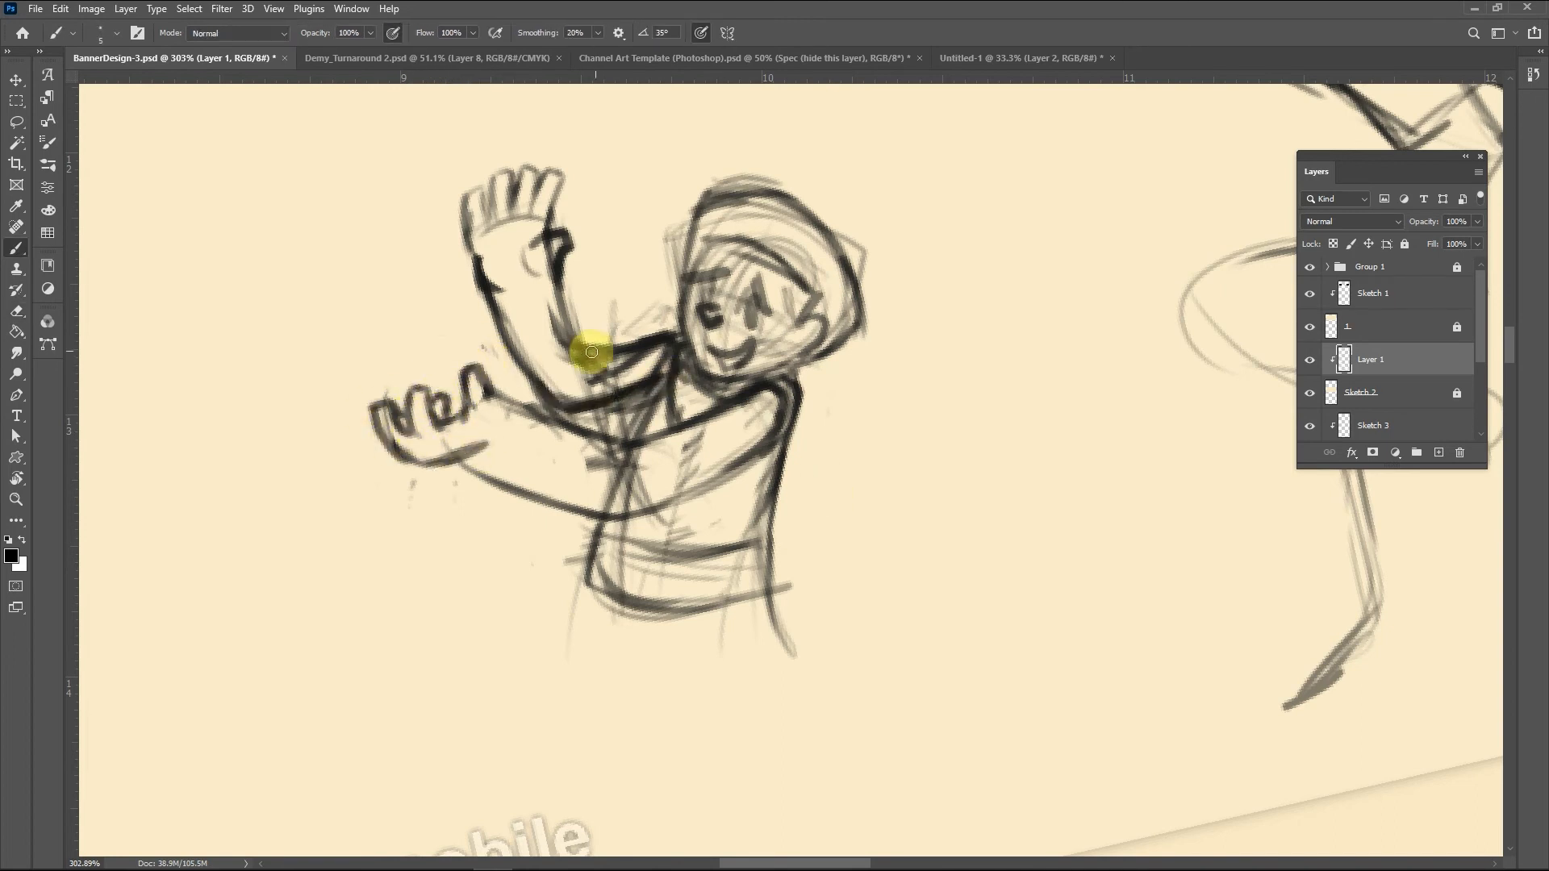
Step: Darken the figure's collar and refine the fingers of the lower hand
mouse_move(772, 392)
left_mouse_down()
mouse_move(776, 409)
mouse_move(682, 377)
mouse_move(684, 394)
mouse_move(737, 377)
left_mouse_up()
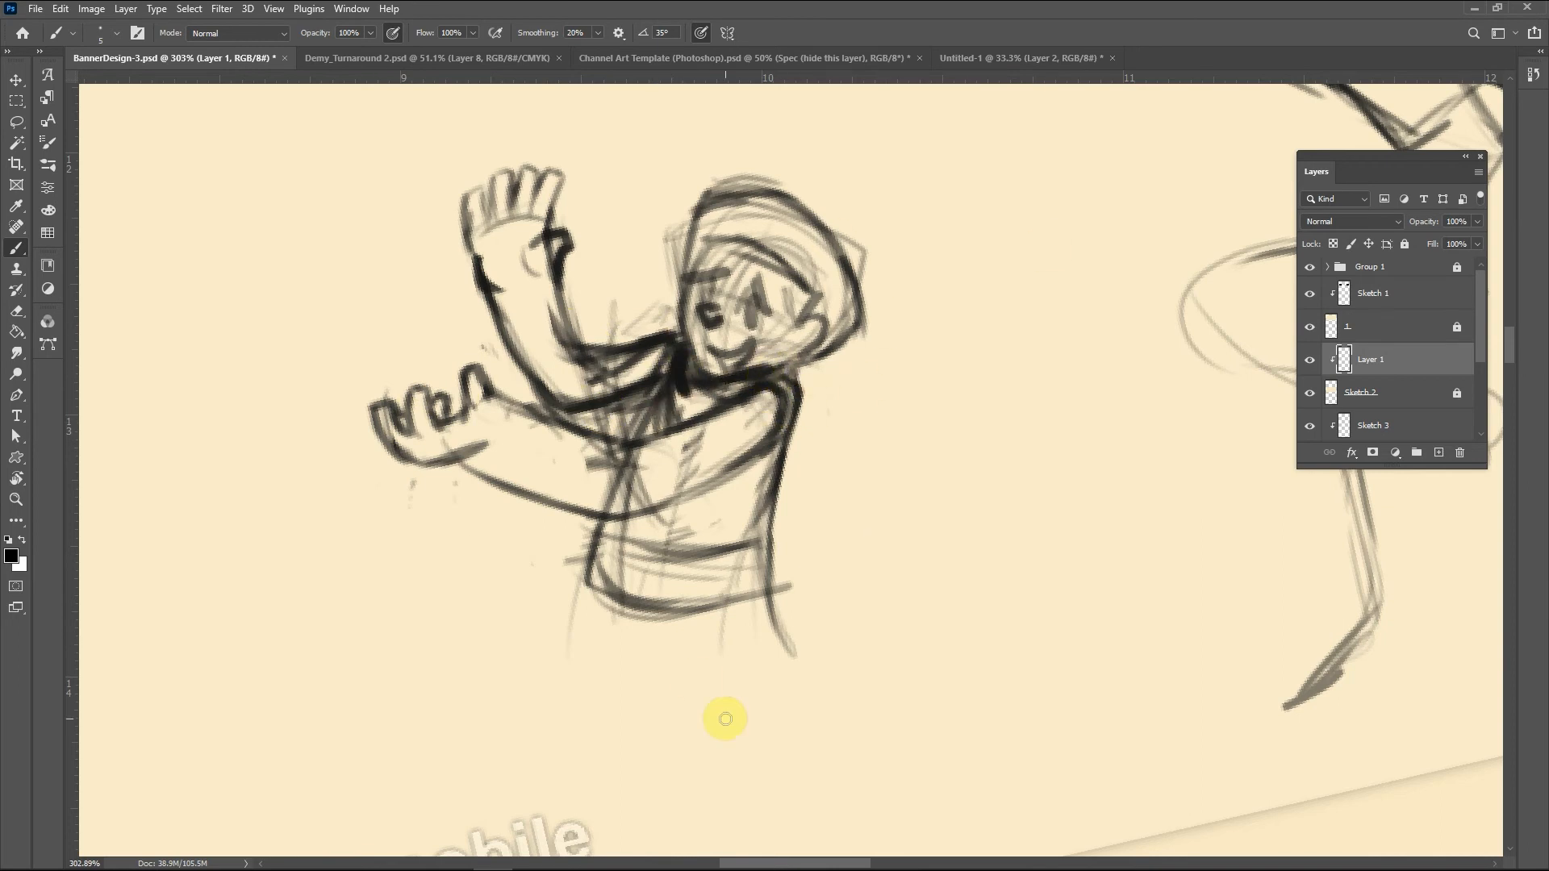
left_click_drag(431, 434, 487, 399)
left_click_drag(498, 471, 398, 441)
mouse_move(505, 405)
left_mouse_down()
mouse_move(518, 424)
mouse_move(384, 367)
mouse_move(379, 439)
left_mouse_up()
key("e")
mouse_move(440, 368)
left_mouse_down()
mouse_move(398, 380)
mouse_move(454, 374)
mouse_move(404, 438)
mouse_move(460, 356)
left_mouse_up()
key("b")
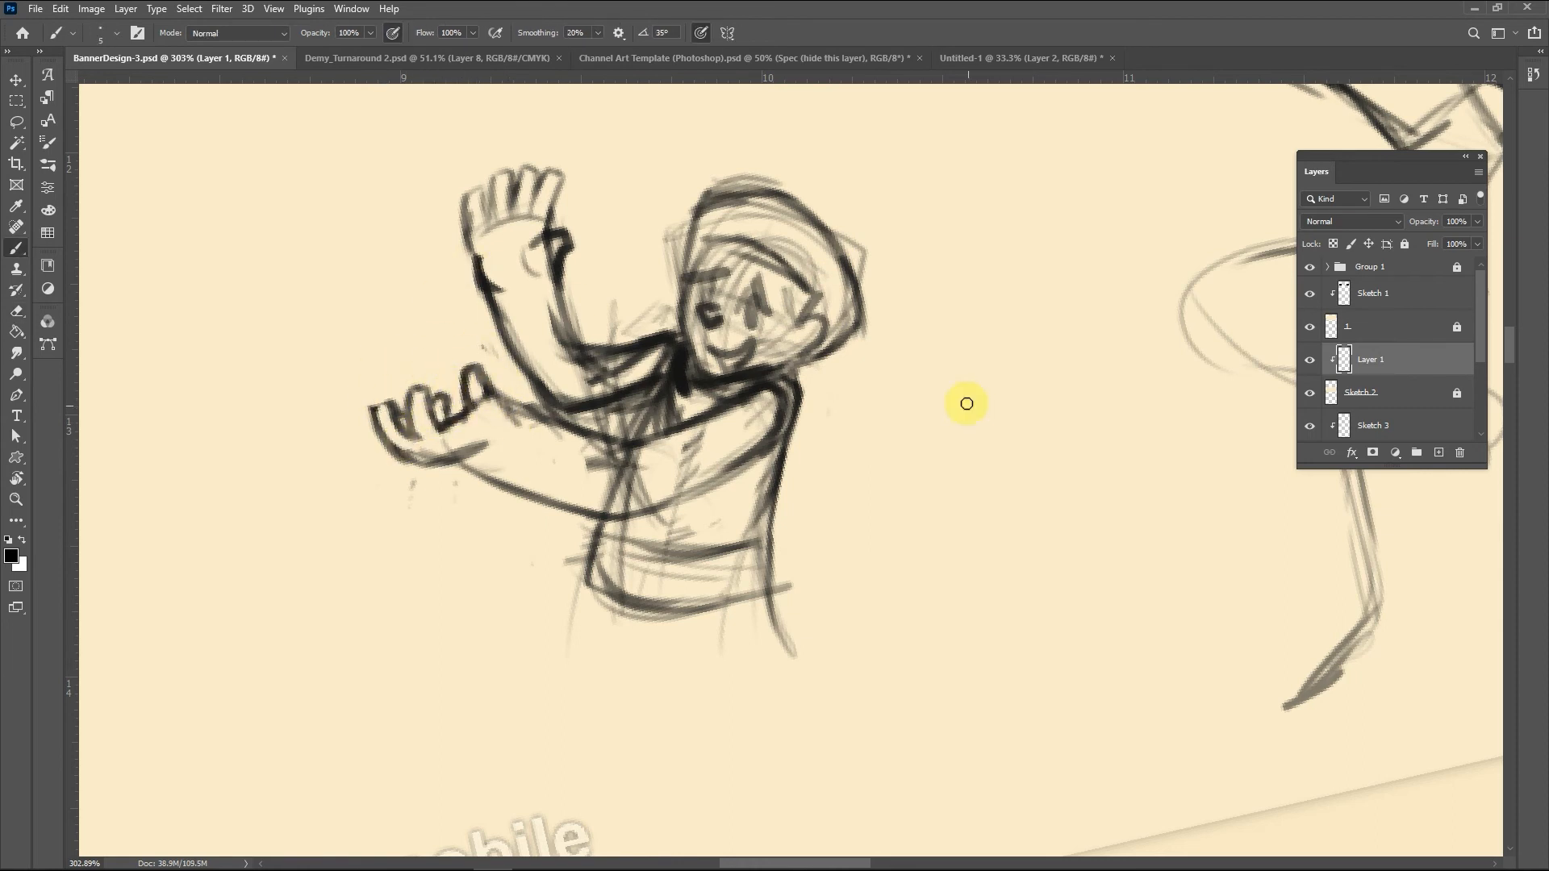
Step: Select the raised arm, transform it to sit higher and closer to the head, and touch up the collar lines
key("l")
mouse_move(620, 182)
left_mouse_down()
mouse_move(678, 373)
mouse_move(617, 184)
left_mouse_up()
key("ctrl+t")
left_click_drag(467, 156, 581, 138)
key("Return")
key("ctrl+d")
key("e")
key("b")
left_click_drag(678, 349, 647, 413)
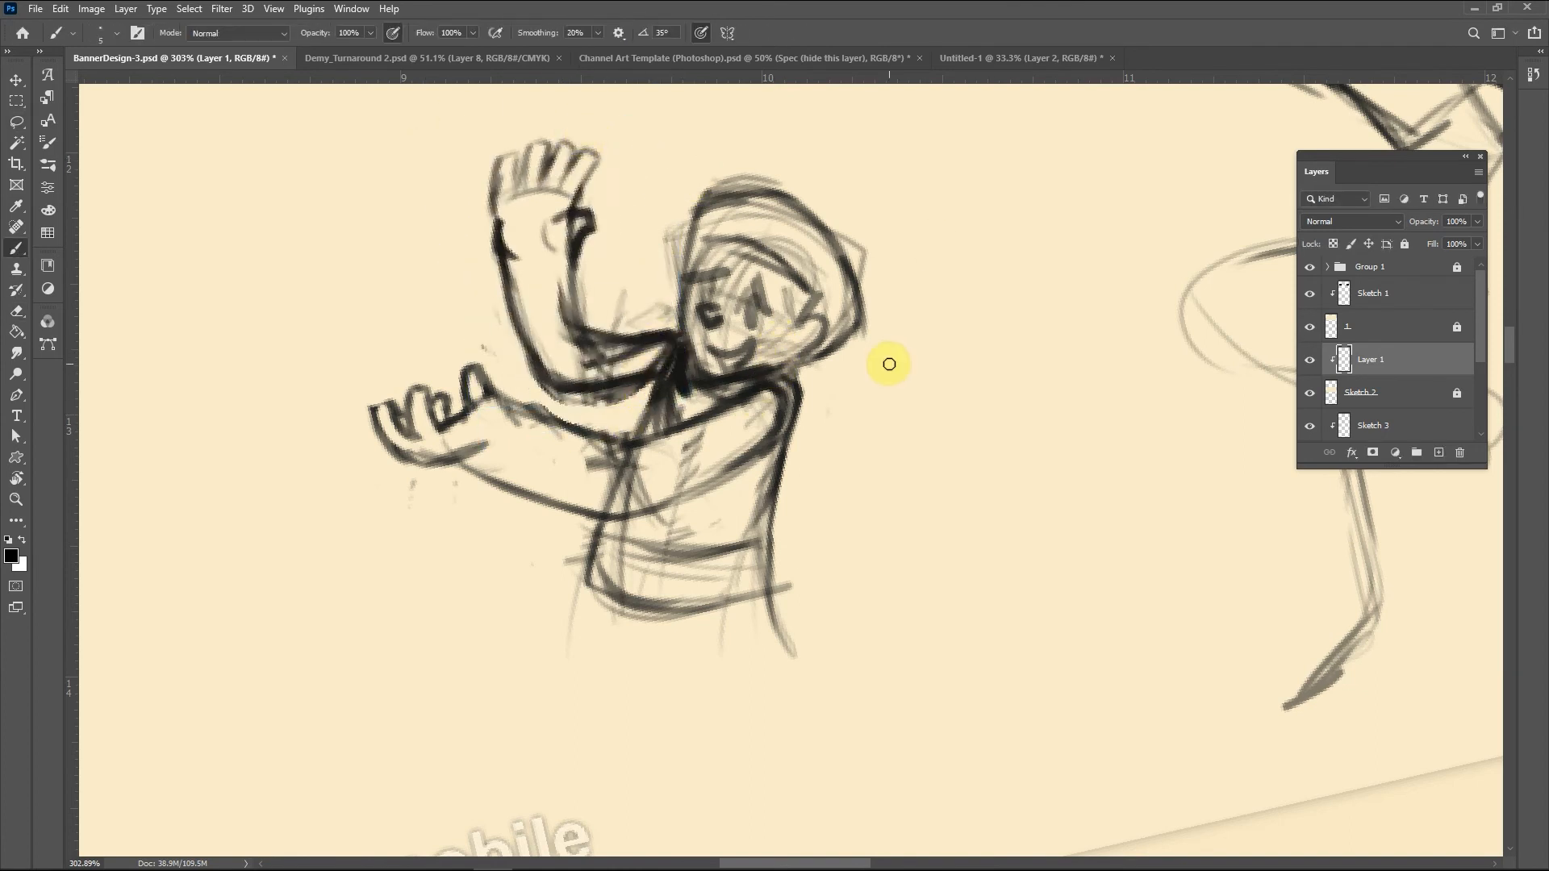
Step: Touch up the figure's arm and collar lines and erase stray marks around the head
scroll(885, 269, "down", 5)
scroll(850, 318, "up", 4)
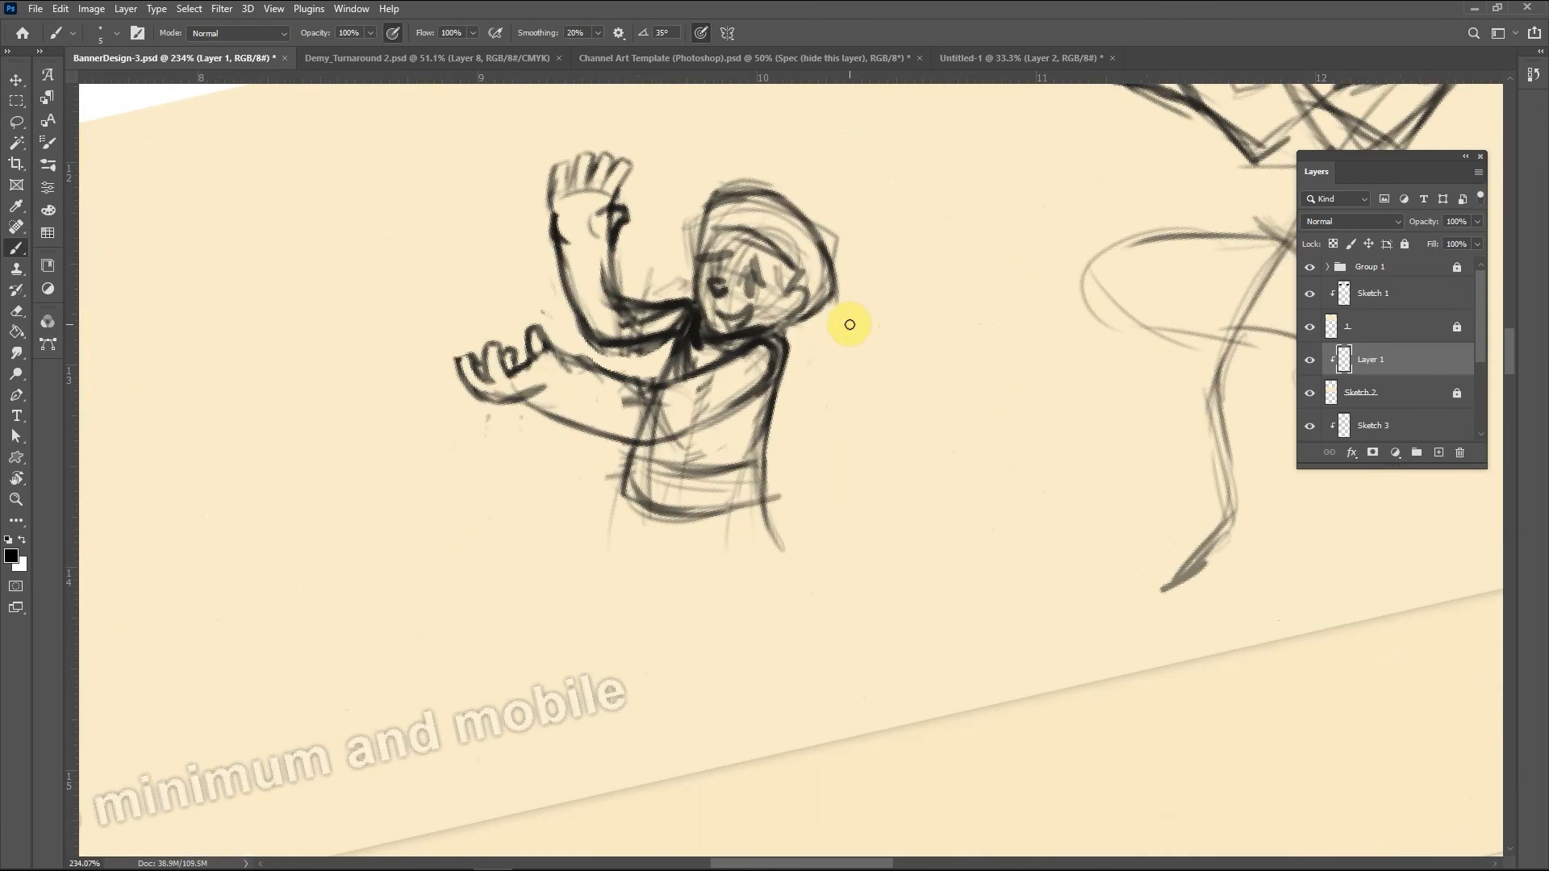
mouse_move(757, 346)
left_mouse_down()
mouse_move(549, 304)
mouse_move(533, 286)
left_mouse_up()
key("e")
mouse_move(669, 330)
left_mouse_down()
mouse_move(659, 365)
mouse_move(618, 334)
mouse_move(601, 270)
mouse_move(619, 263)
mouse_move(651, 314)
mouse_move(619, 315)
mouse_move(758, 184)
mouse_move(804, 185)
mouse_move(863, 218)
mouse_move(899, 212)
mouse_move(835, 255)
left_mouse_up()
key("b")
Step: Straighten the canvas, then enlarge the reaching figure to about 185% and place it at the safe area's right end
scroll(770, 212, "down", 5)
key("r")
scroll(905, 248, "up", 3)
key("l")
key("ctrl+t")
mouse_move(768, 287)
left_mouse_down()
mouse_move(797, 413)
mouse_move(1109, 548)
left_mouse_up()
left_click_drag(1182, 463, 1301, 359)
left_click_drag(1168, 521, 1145, 596)
left_click_drag(1277, 433, 1342, 374)
left_click_drag(1195, 528, 1164, 574)
scroll(865, 516, "down", 4)
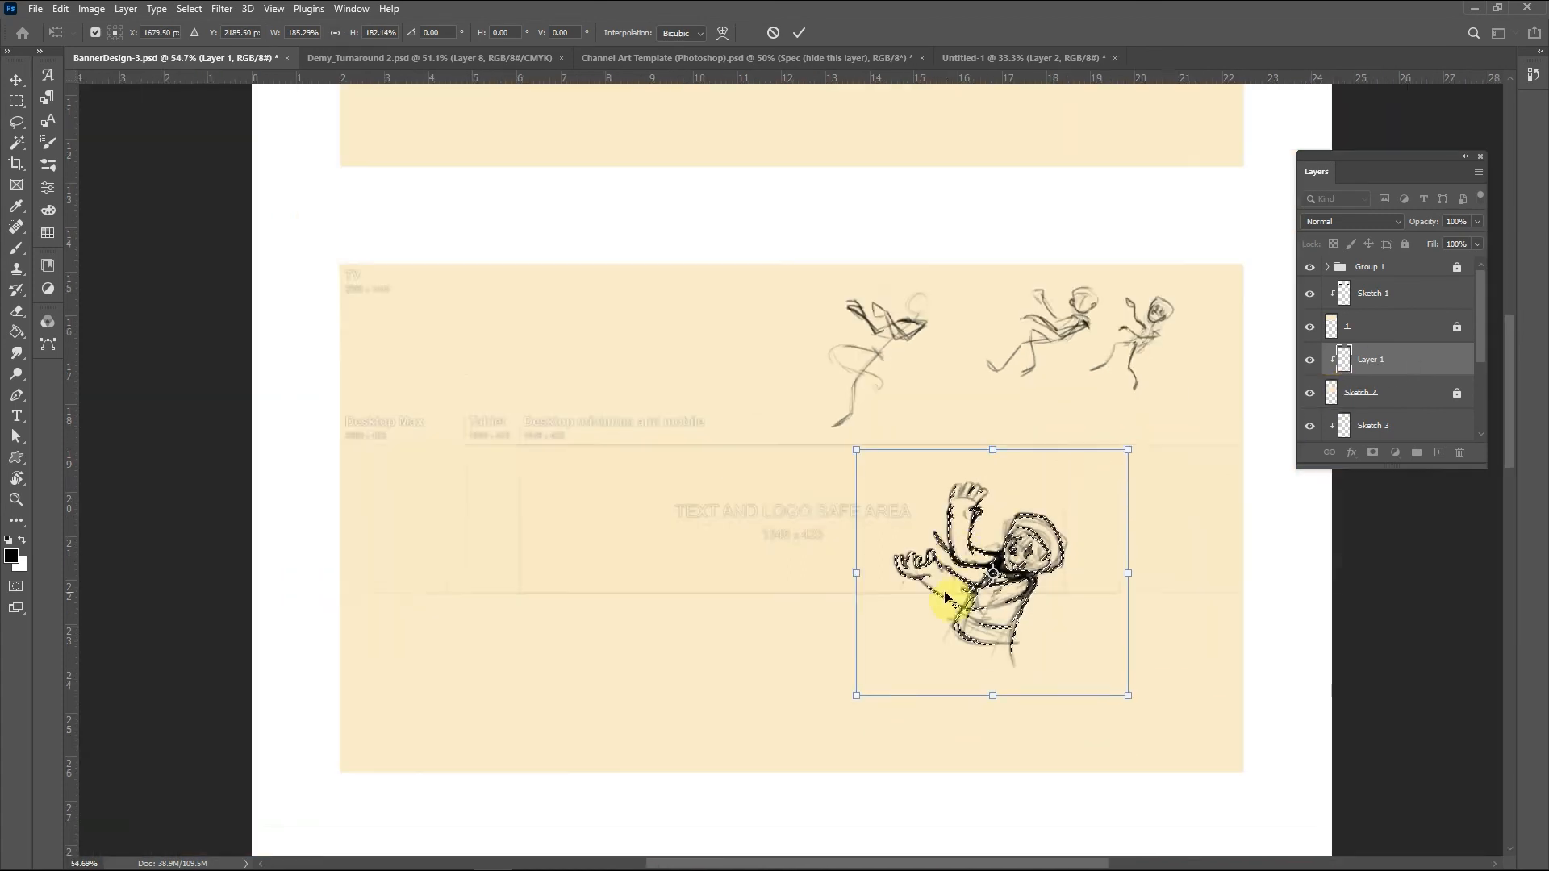
scroll(955, 548, "up", 2)
key("Return")
key("l")
scroll(1288, 472, "up", 1)
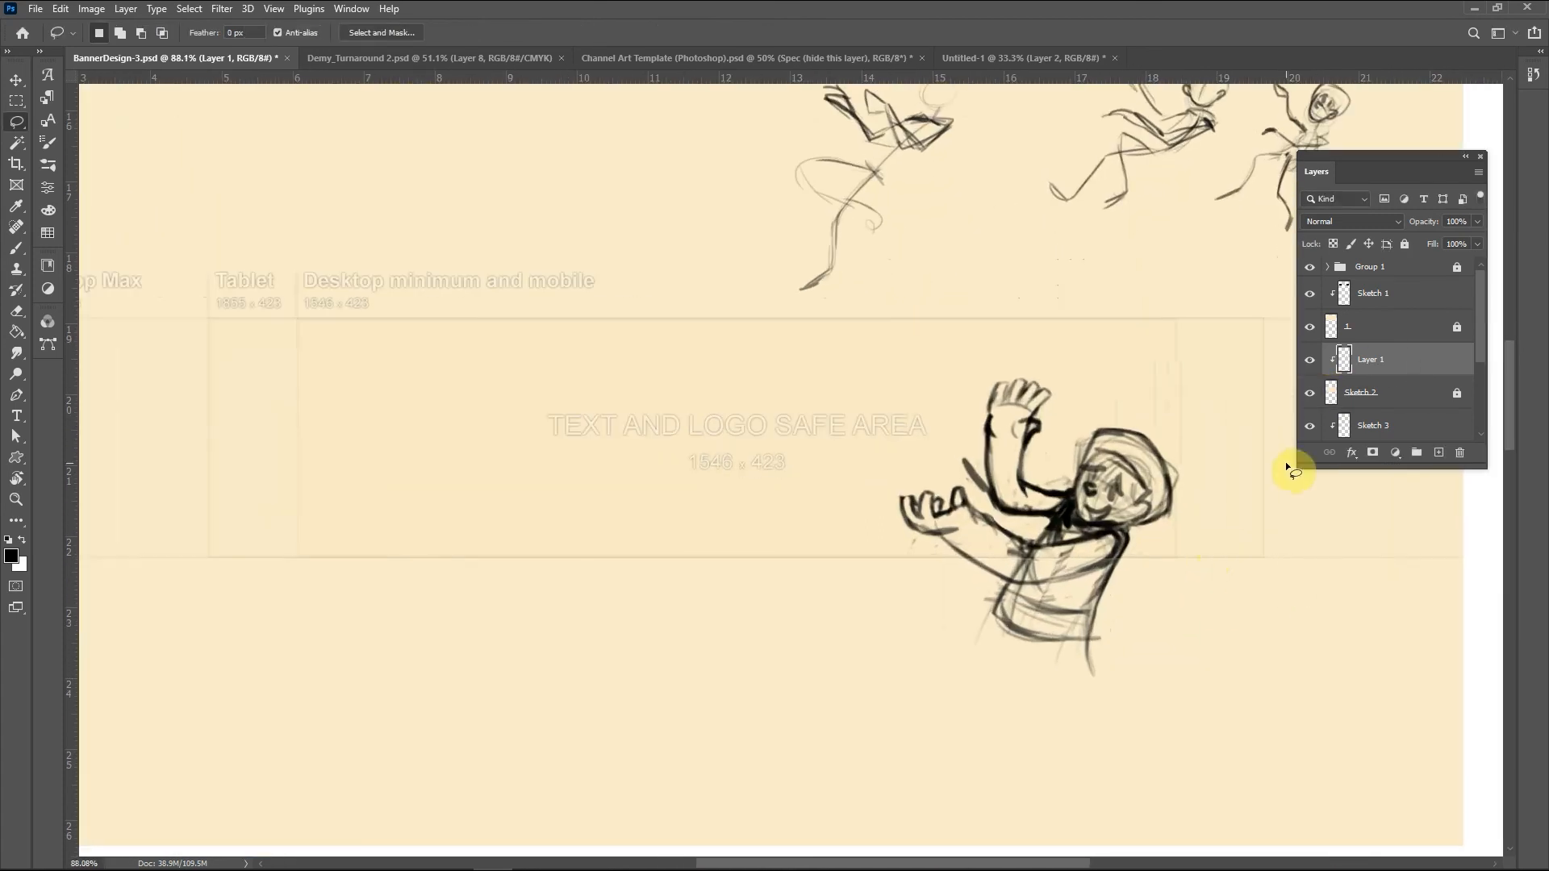
Step: Hand-letter the title "ANewShadeOfBlue" in the safe area beside the reaching figure
key("b")
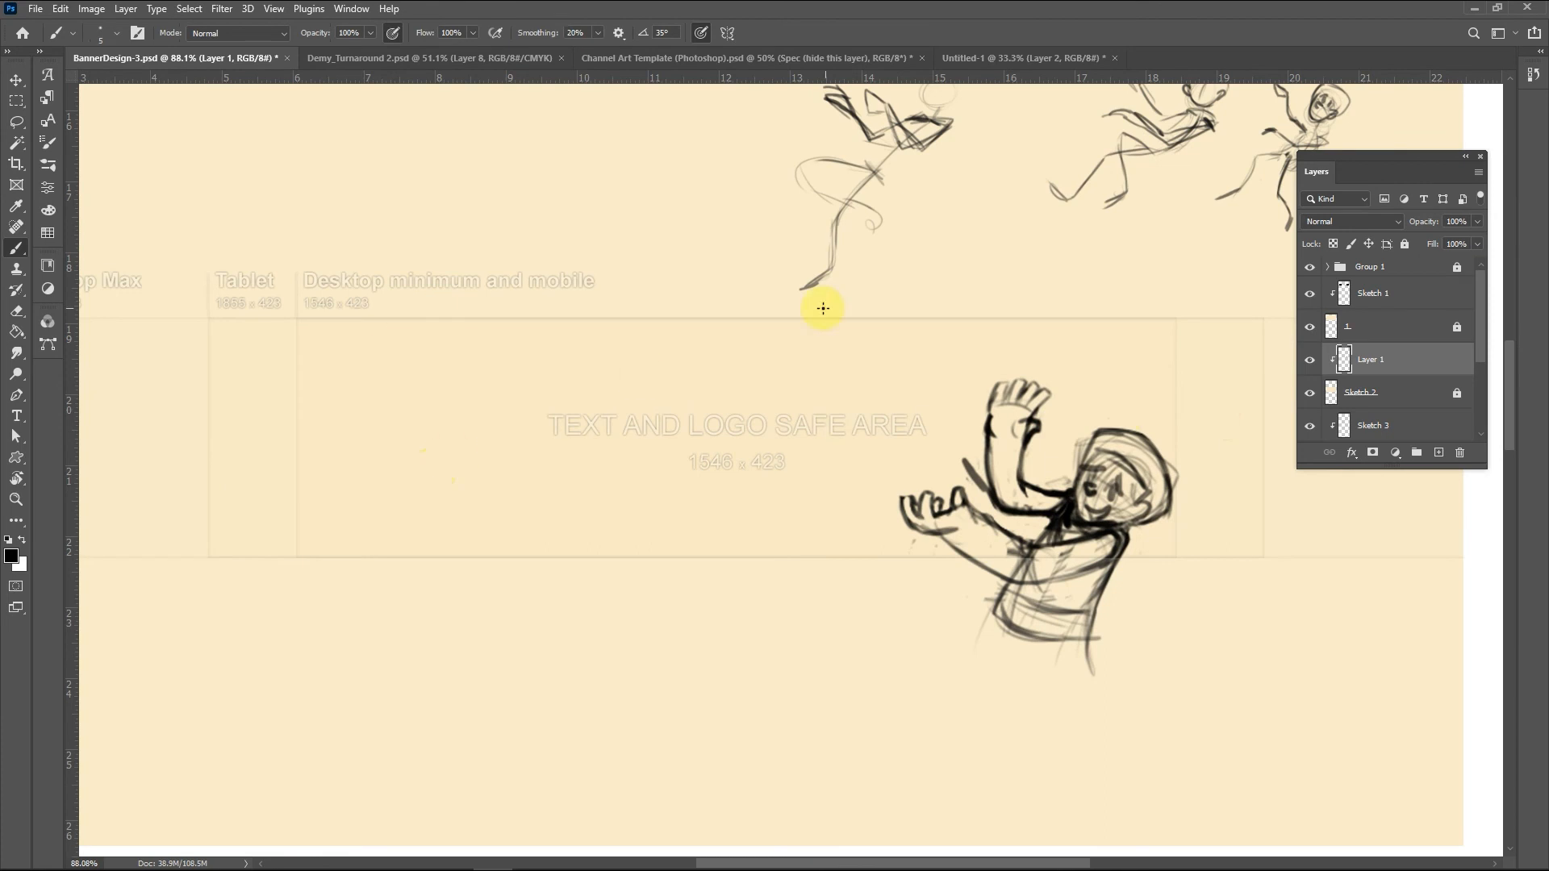
left_click_drag(517, 397, 530, 452)
left_click_drag(542, 446, 569, 397)
mouse_move(599, 410)
left_mouse_down()
mouse_move(636, 410)
mouse_move(634, 438)
left_mouse_up()
left_click_drag(745, 392, 747, 441)
left_click_drag(794, 393, 797, 394)
left_click_drag(829, 398, 814, 443)
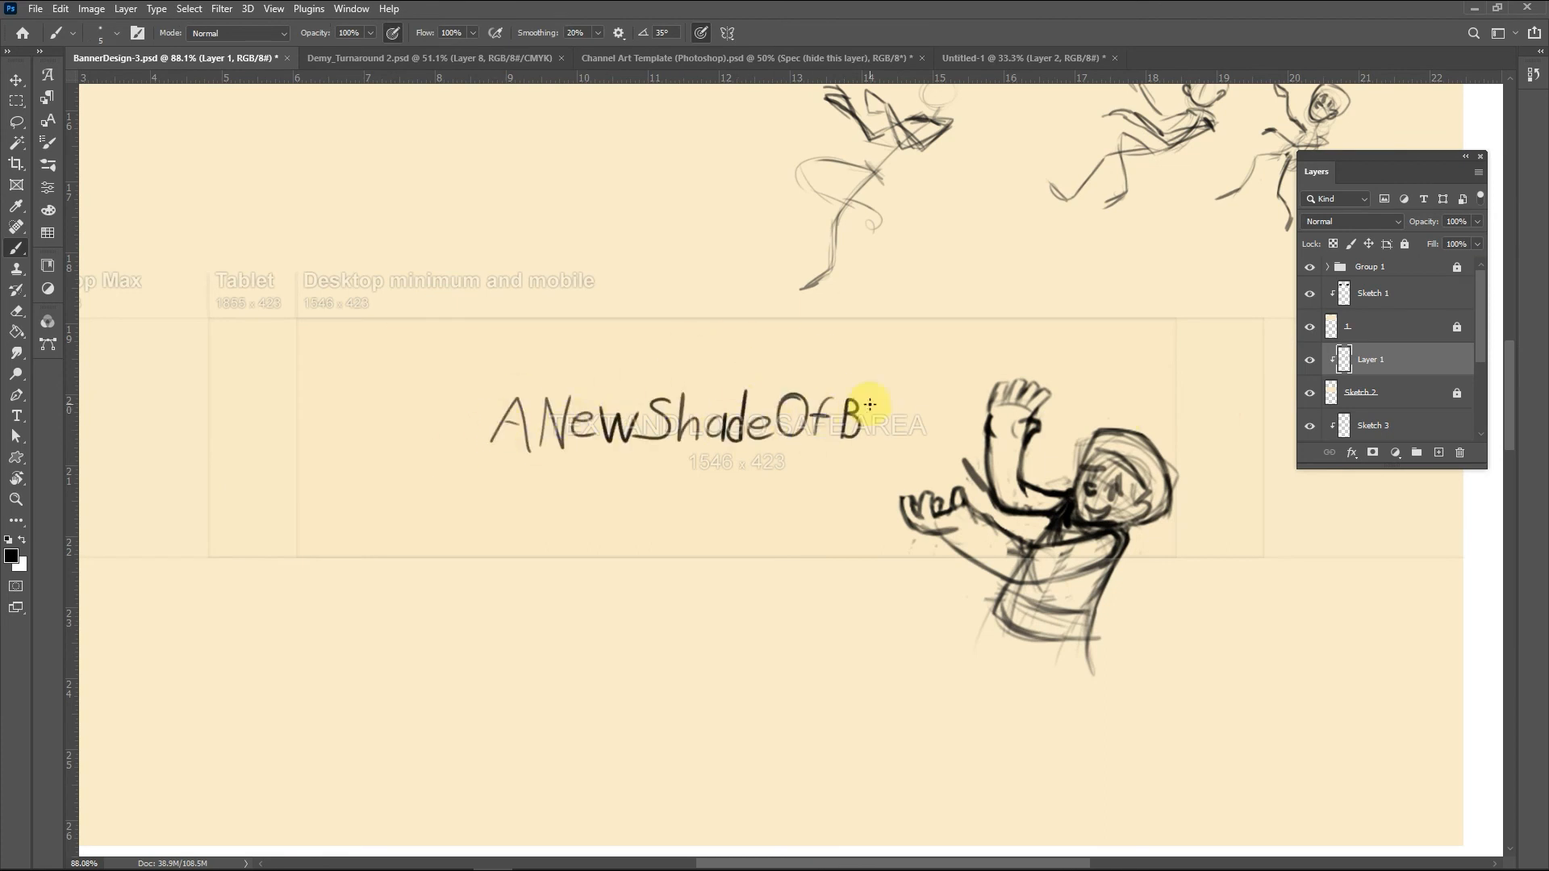
left_click_drag(904, 425, 926, 435)
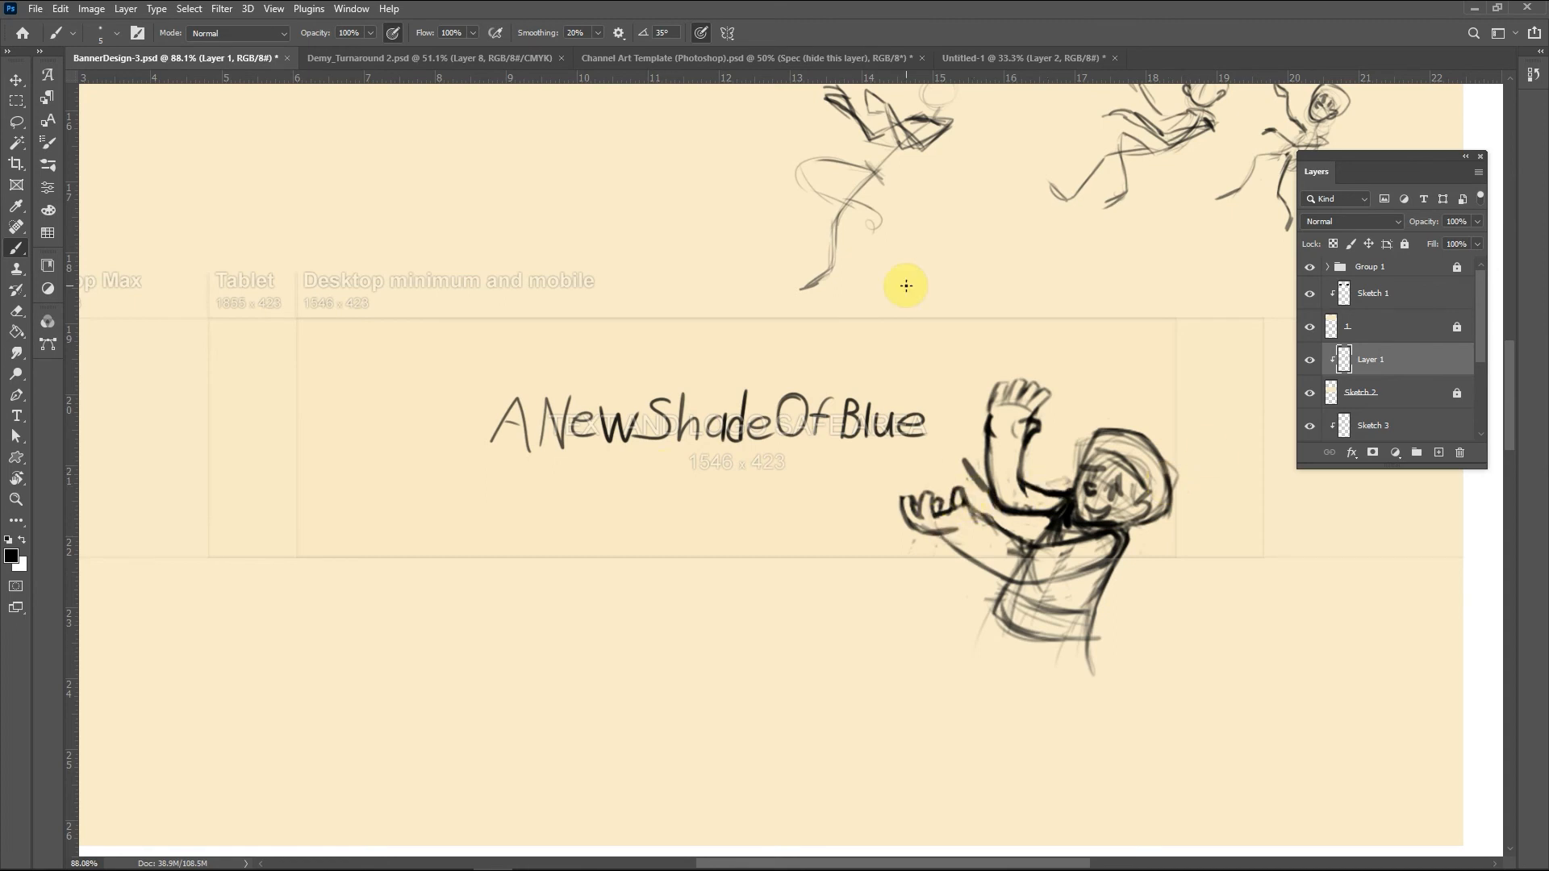
Step: Hand-letter the small line "Tune In to" above the channel title
left_click_drag(691, 367, 692, 383)
left_click_drag(699, 383, 717, 383)
left_click_drag(735, 364, 737, 382)
left_click_drag(730, 372, 741, 371)
left_click_drag(748, 374, 747, 374)
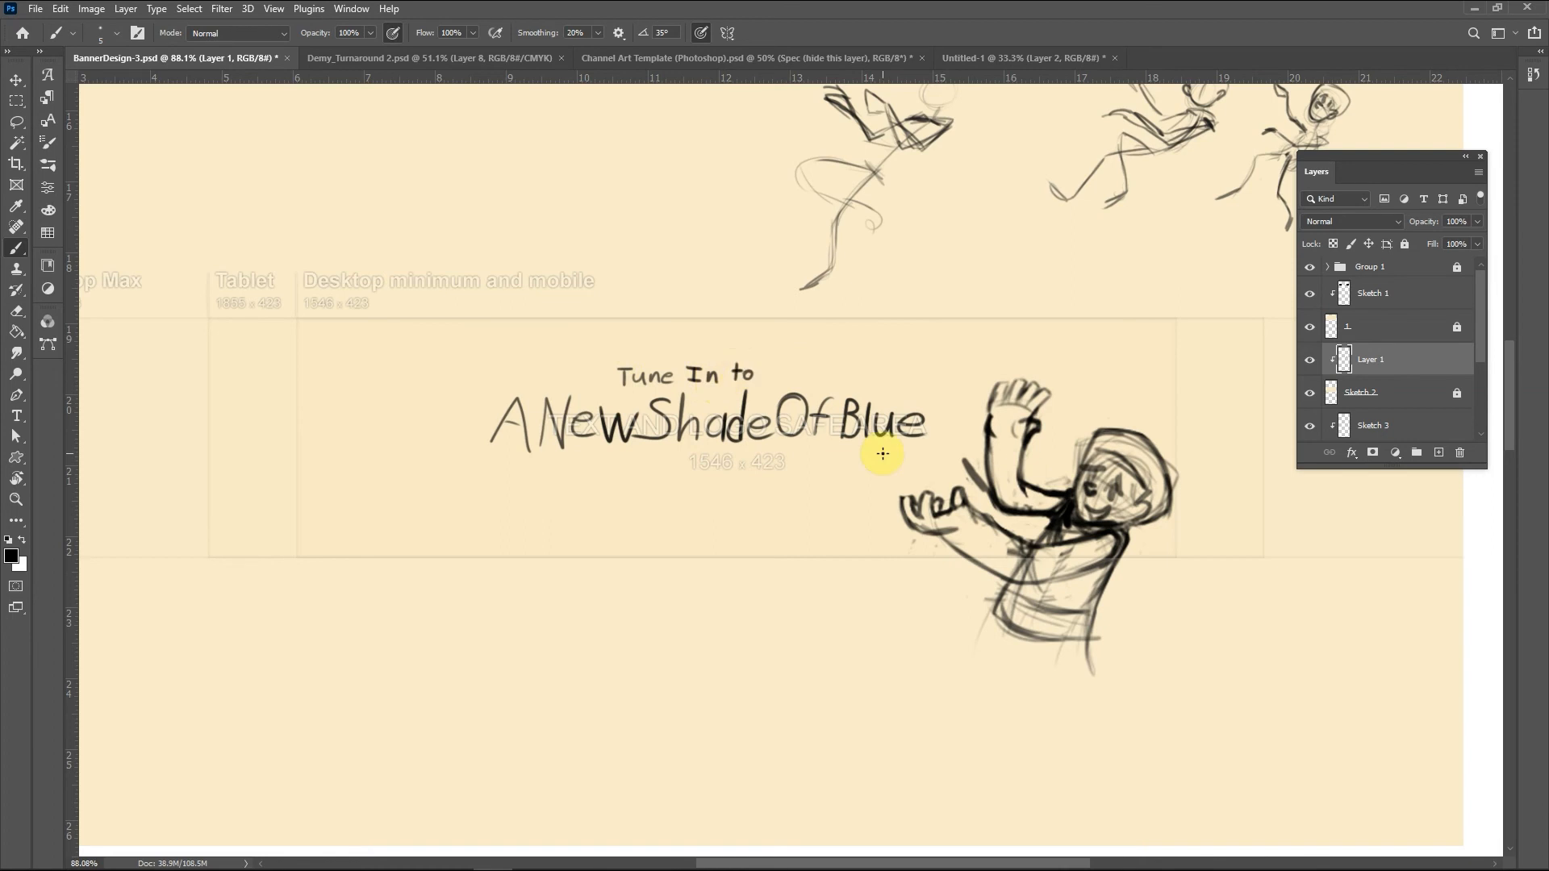
Step: Hand-letter the tagline "Animation, Sketches + More" below the channel title
left_click_drag(570, 470, 562, 487)
left_click_drag(570, 470, 577, 488)
left_click_drag(565, 482, 575, 480)
left_click_drag(583, 476, 595, 487)
left_click_drag(601, 477, 601, 487)
left_click(601, 469)
left_click_drag(608, 477, 686, 489)
left_click_drag(714, 472, 705, 486)
left_click_drag(721, 469, 729, 486)
left_click_drag(733, 481, 741, 485)
left_click_drag(748, 470, 750, 486)
left_click_drag(743, 475, 753, 474)
left_click_drag(761, 476, 761, 486)
mouse_move(766, 468)
left_mouse_down()
mouse_move(774, 485)
mouse_move(845, 483)
left_mouse_up()
left_click_drag(853, 474, 854, 476)
left_click_drag(858, 474, 863, 474)
left_click_drag(865, 478, 872, 483)
scroll(883, 543, "down", 6)
scroll(885, 548, "up", 5)
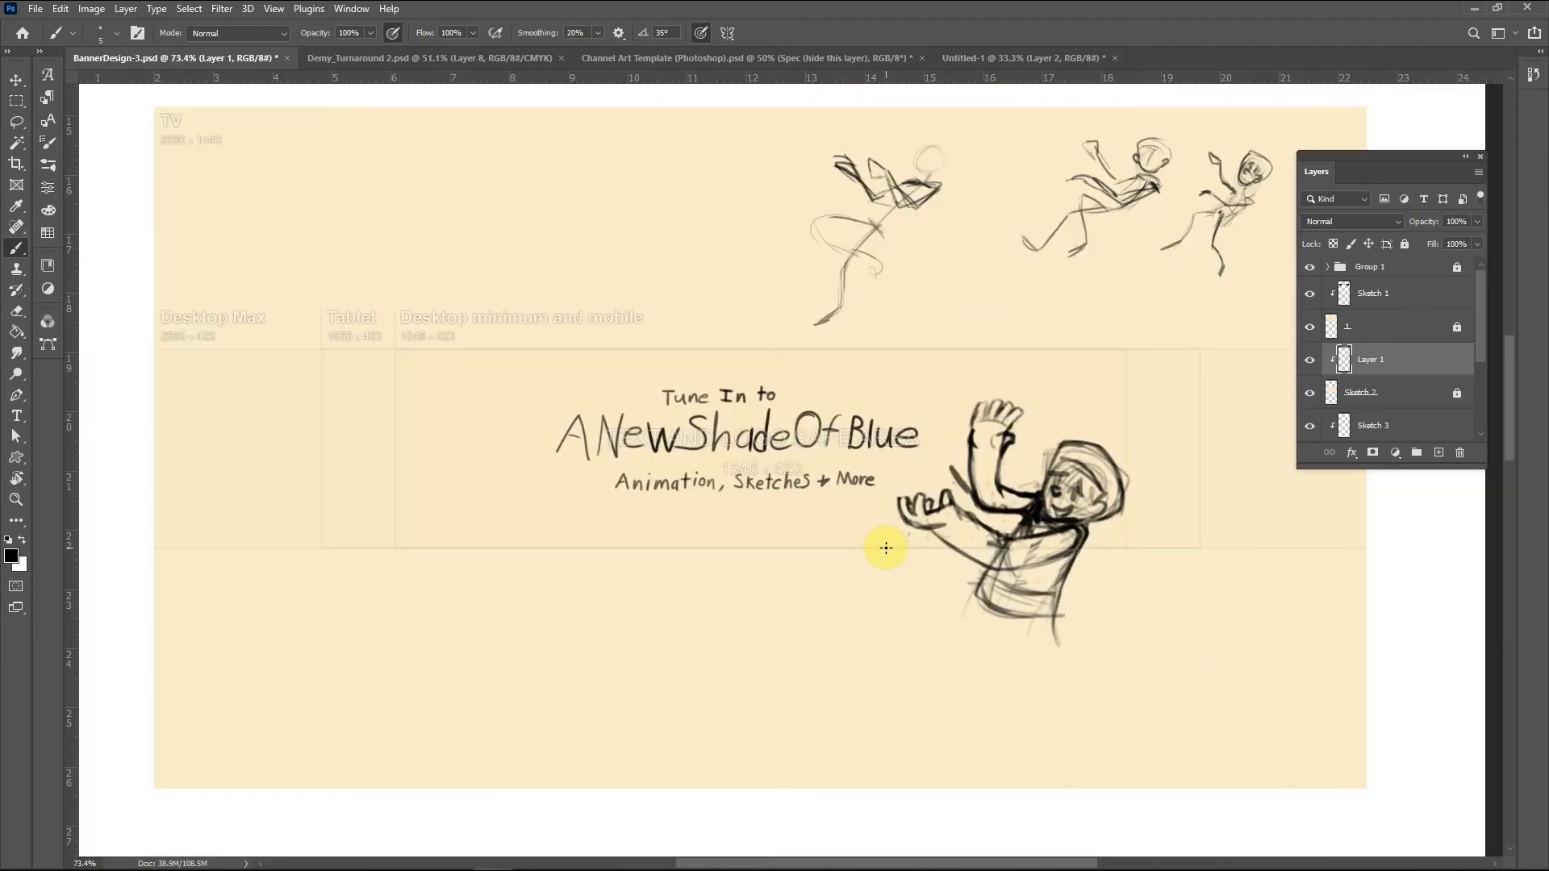
Step: Erase the leftover pose sketches above the safe area with a large eraser
scroll(883, 436, "down", 6)
scroll(886, 428, "up", 6)
key("e")
left_click_drag(836, 168, 1036, 274)
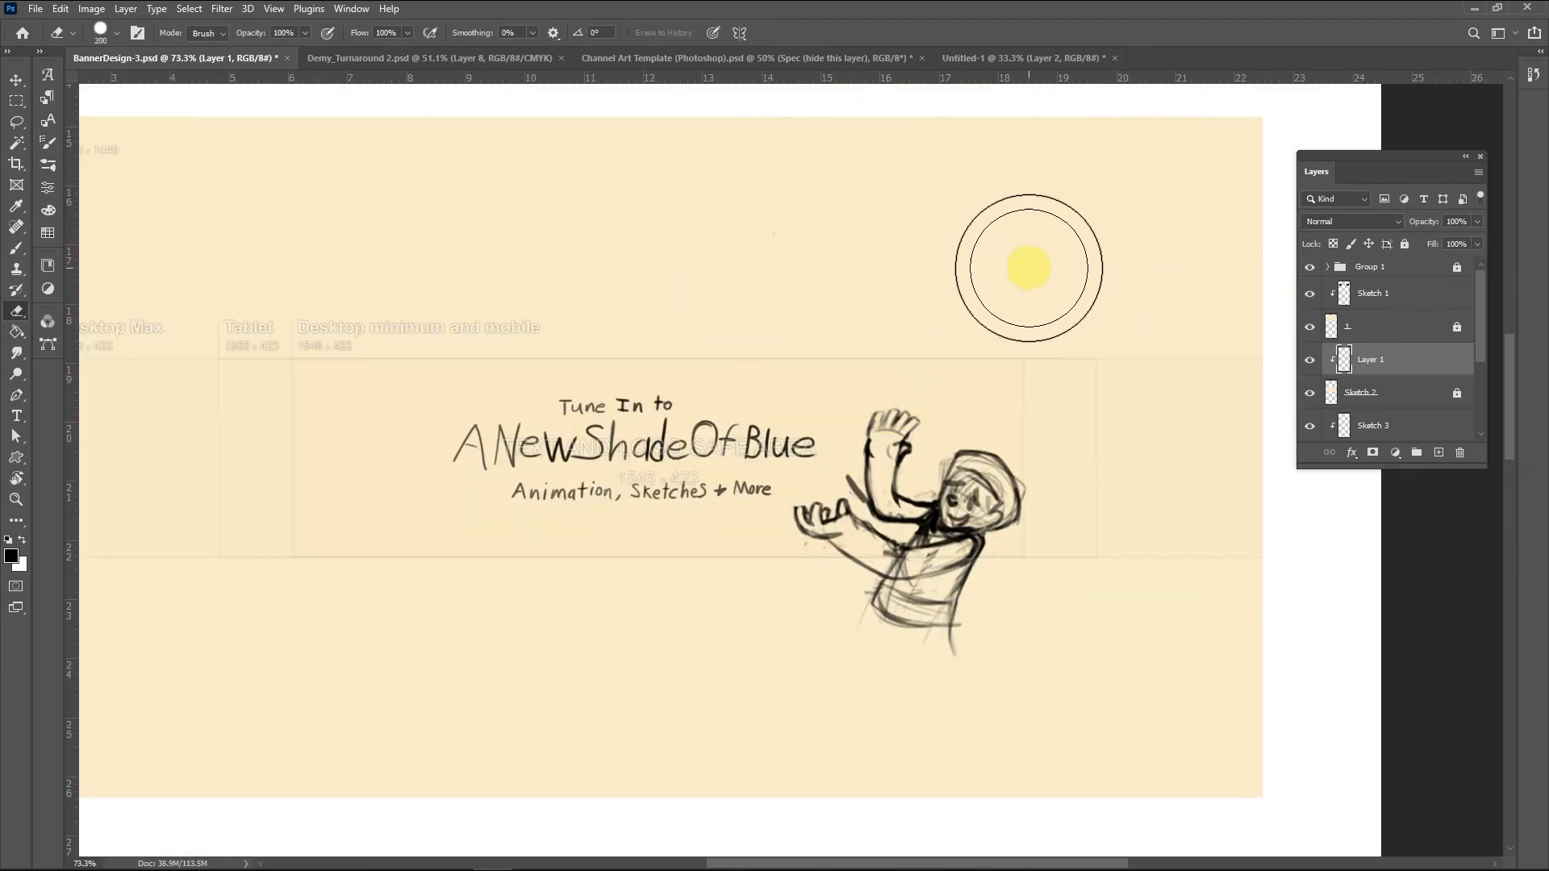
key("b")
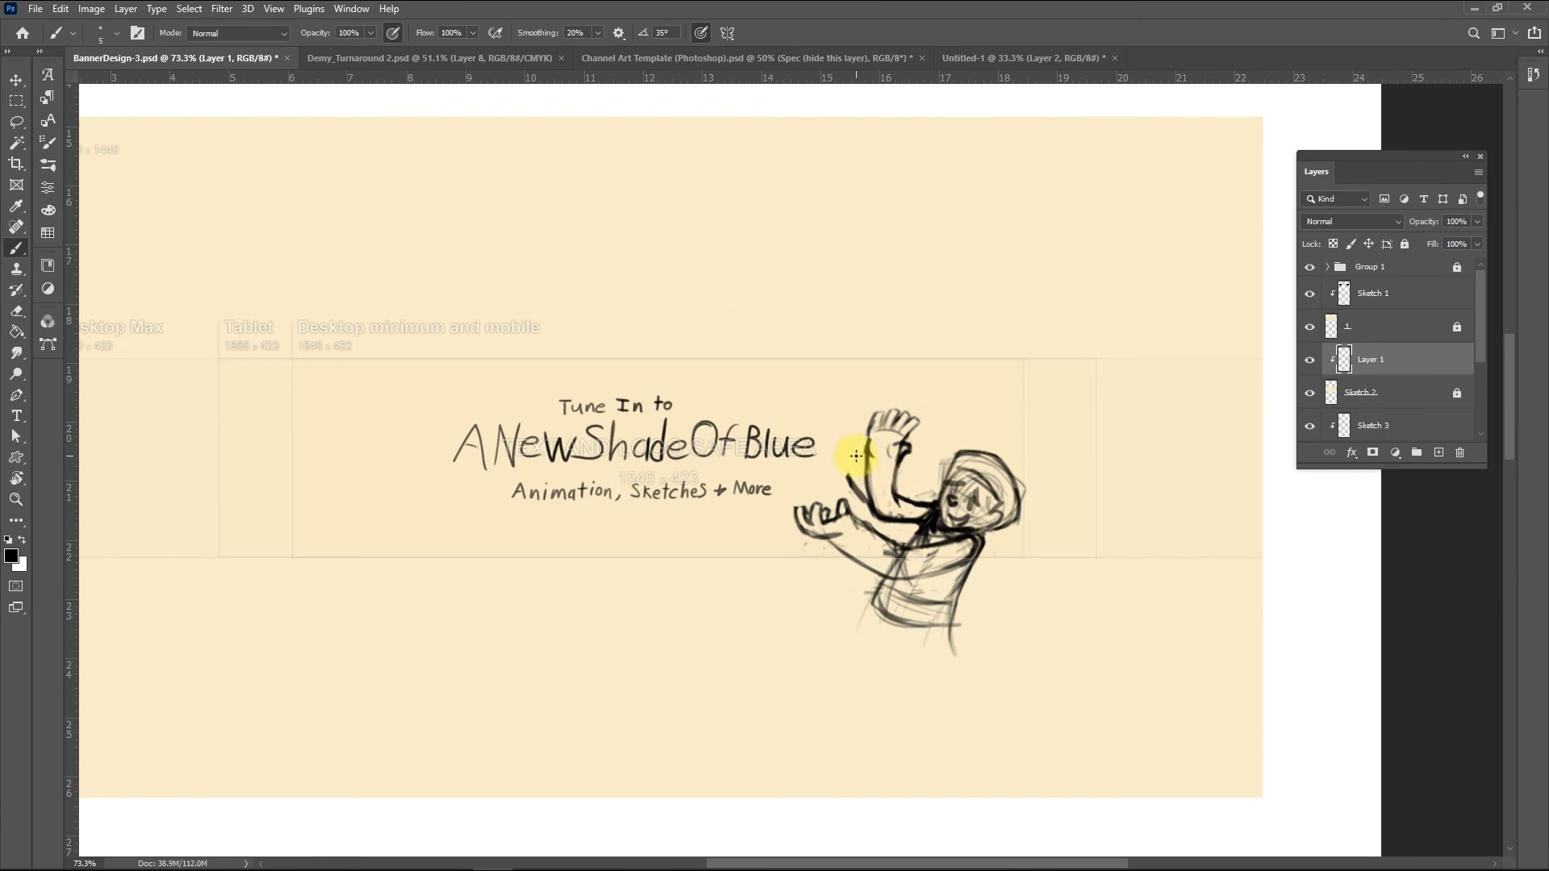
key("e")
key("b")
Step: On the Sketch 3 layer, begin lettering the channel name in the third banner's safe area and draw a straight line beneath it
left_click_drag(1505, 382, 1505, 521)
left_click_drag(1481, 352, 1481, 384)
left_click(1402, 363)
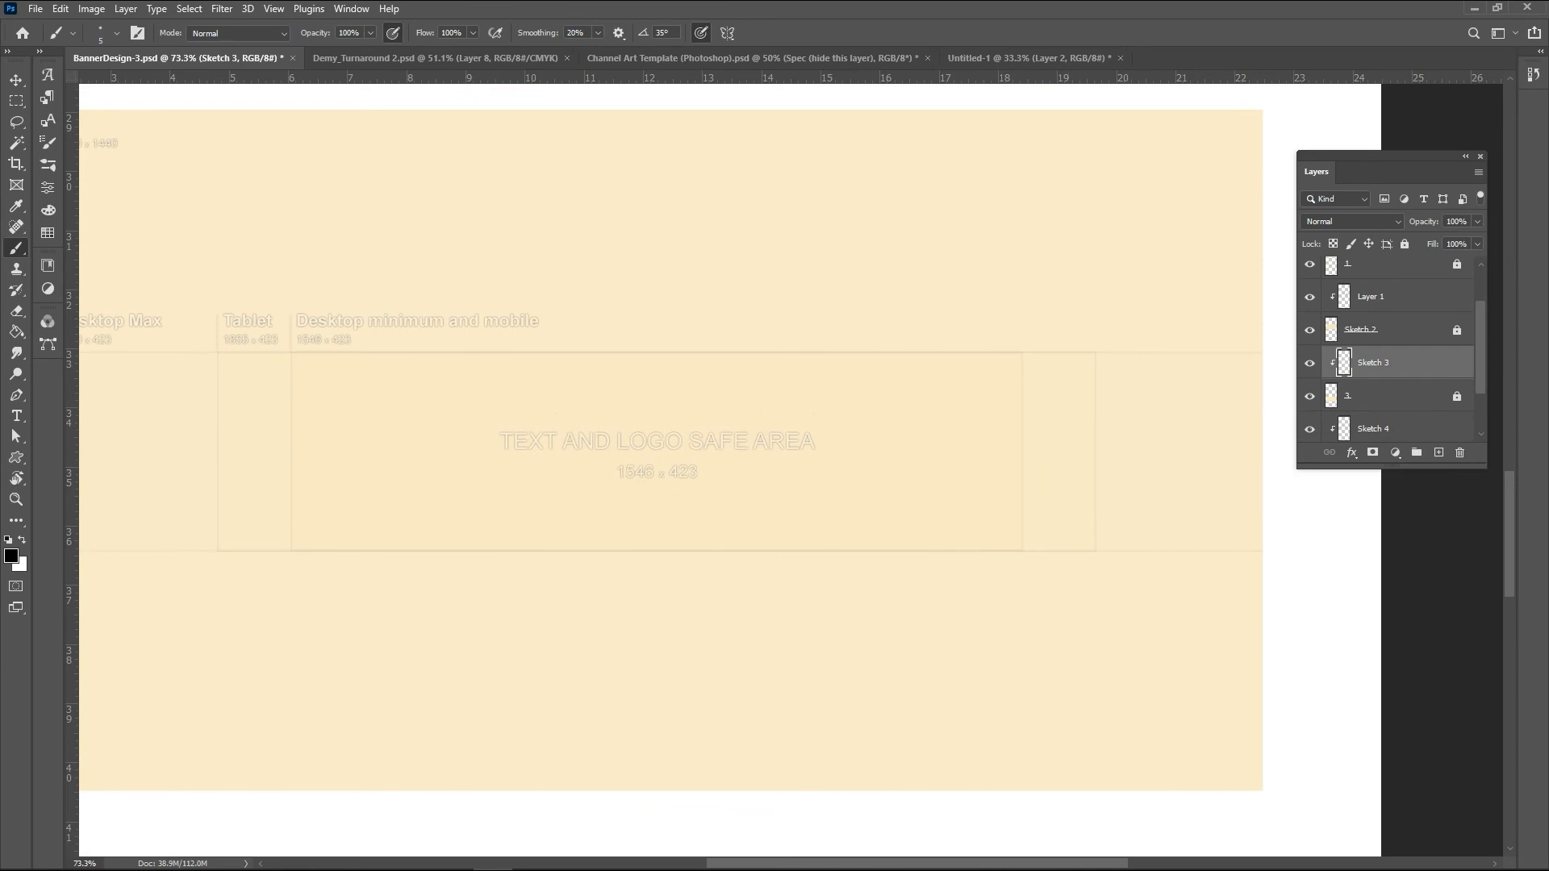
left_click_drag(491, 420, 503, 484)
left_click_drag(482, 454, 498, 452)
left_click_drag(514, 423, 557, 474)
left_click_drag(563, 439, 598, 438)
mouse_move(622, 428)
left_mouse_down()
mouse_move(605, 470)
mouse_move(563, 471)
mouse_move(628, 474)
left_mouse_up()
key("ctrl+z")
key("ctrl+z")
left_click_drag(472, 487, 847, 487)
Step: Erase and redraw the uneven letters, completing the tall, narrow title "ANewShadeOfBlue" above the line
key("e")
mouse_move(598, 424)
left_mouse_down()
mouse_move(567, 471)
mouse_move(542, 463)
mouse_move(563, 484)
left_mouse_up()
key("b")
mouse_move(564, 445)
left_mouse_down()
mouse_move(588, 446)
mouse_move(609, 484)
left_mouse_up()
mouse_move(623, 420)
left_mouse_down()
mouse_move(624, 482)
mouse_move(657, 495)
mouse_move(723, 428)
mouse_move(755, 441)
left_mouse_up()
mouse_move(736, 462)
left_mouse_down()
mouse_move(754, 460)
mouse_move(715, 473)
mouse_move(723, 417)
left_mouse_up()
key("ctrl+z")
key("ctrl+z")
key("ctrl+z")
mouse_move(748, 486)
left_mouse_down()
mouse_move(758, 428)
mouse_move(763, 444)
left_mouse_up()
mouse_move(740, 457)
left_mouse_down()
mouse_move(788, 460)
mouse_move(802, 484)
mouse_move(829, 446)
left_mouse_up()
scroll(536, 456, "up", 2)
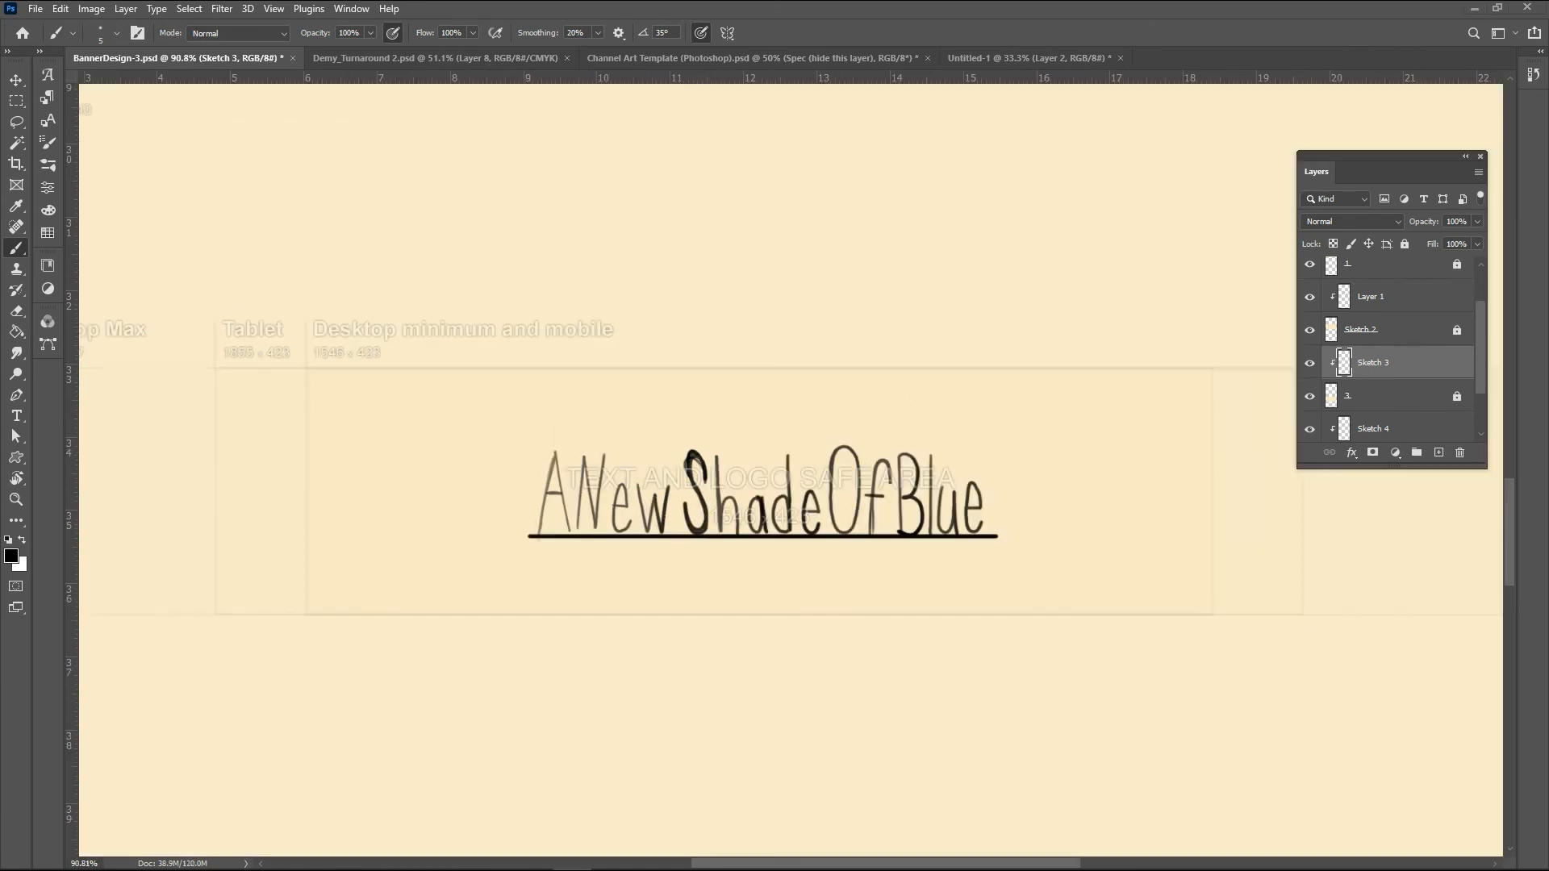
Step: Select the underlined title and enlarge it to span most of the safe area's width
key("l")
key("ctrl+t")
mouse_move(961, 432)
left_mouse_down()
mouse_move(1276, 320)
mouse_move(1256, 330)
left_mouse_up()
left_click_drag(1016, 480, 847, 552)
left_click_drag(1088, 400, 1226, 335)
left_click_drag(816, 352, 824, 298)
key("Return")
key("ctrl+d")
Step: Sketch a small figure leaning against the title's first letter and extend the underline beneath its feet
key("b")
mouse_move(372, 566)
left_mouse_down()
mouse_move(426, 460)
mouse_move(399, 542)
left_mouse_up()
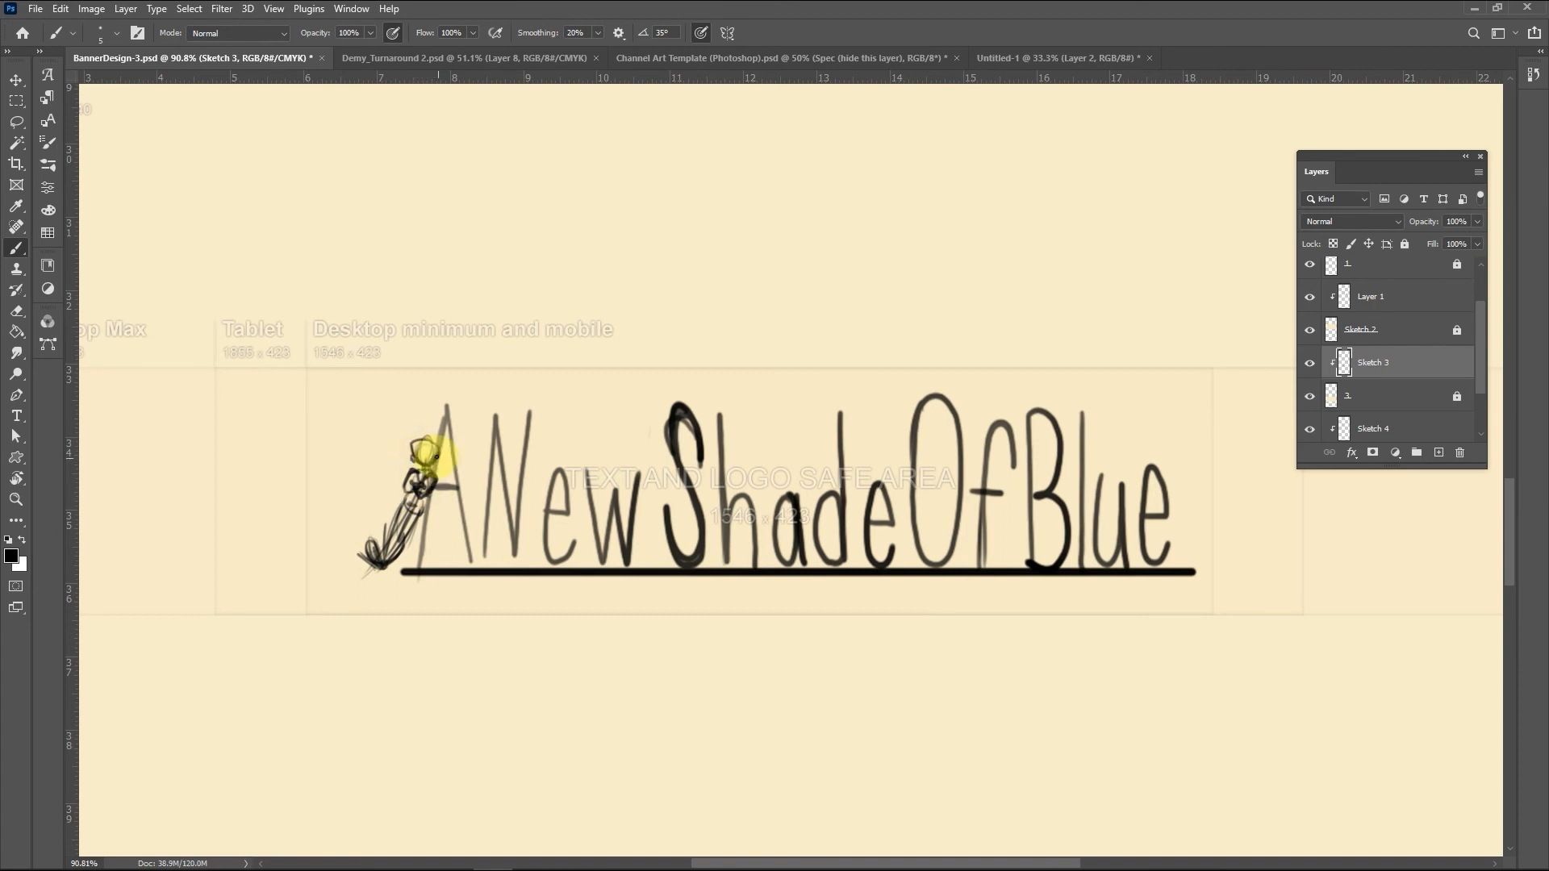
mouse_move(428, 457)
left_mouse_down()
mouse_move(425, 500)
mouse_move(383, 549)
mouse_move(425, 495)
left_mouse_up()
left_click_drag(367, 575, 402, 573)
scroll(979, 205, "down", 8)
scroll(876, 259, "up", 3)
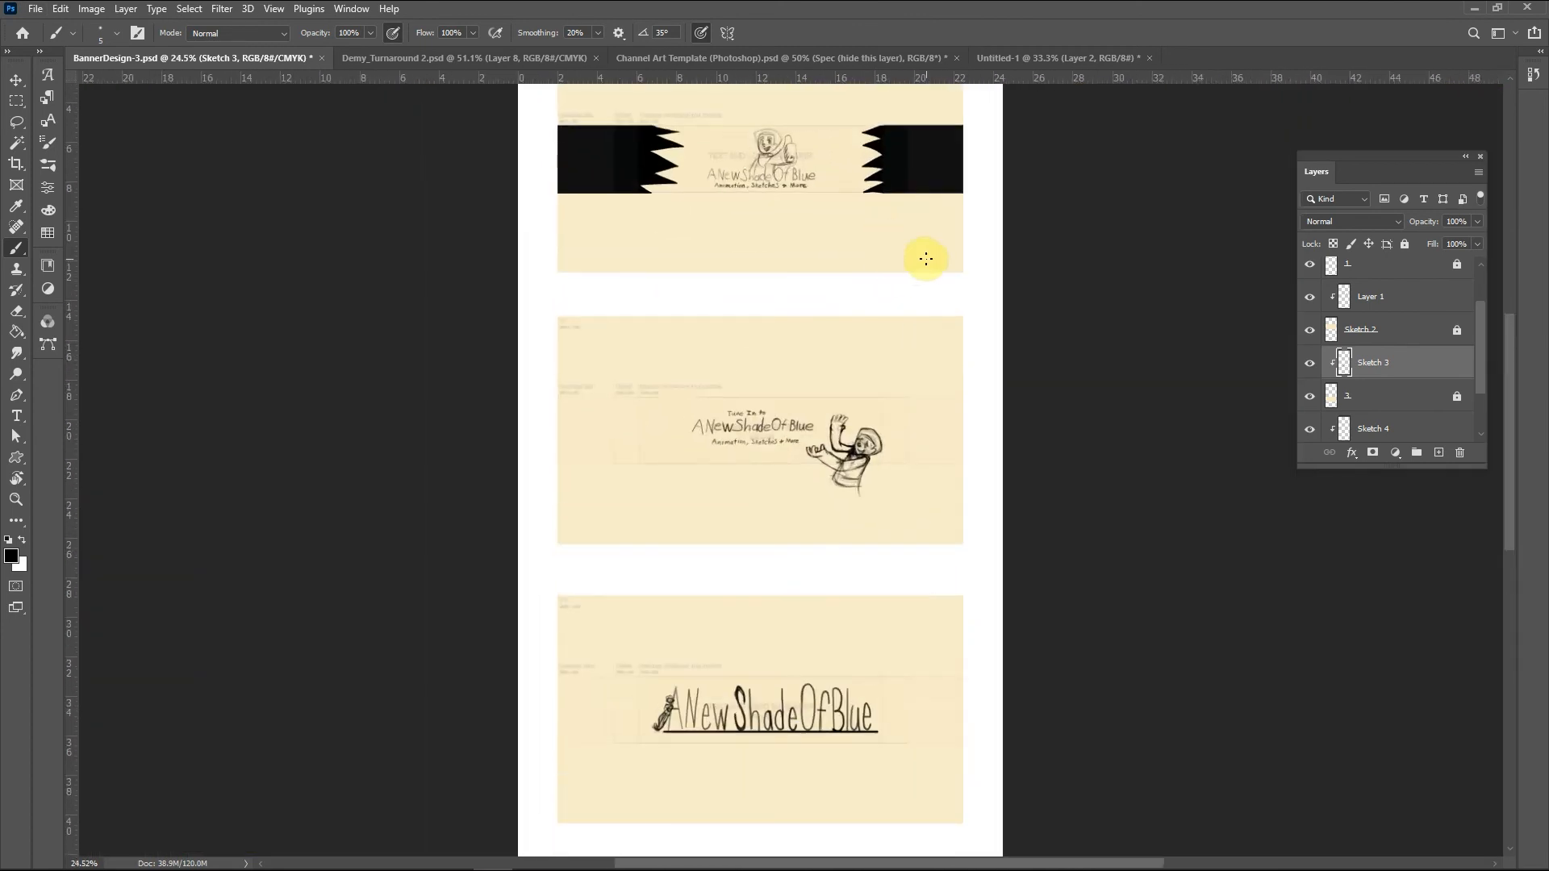
Step: On the Sketch 4 layer, letter "ANewShadeOfBlue" in the fourth banner's safe area and frame it with straight double lines above and beneath
scroll(788, 781, "down", 5)
scroll(790, 778, "up", 4)
scroll(836, 756, "down", 4)
scroll(836, 755, "up", 4)
scroll(830, 799, "down", 4)
scroll(831, 795, "up", 4)
scroll(1388, 367, "down", 1)
left_click(1389, 385)
scroll(1514, 626, "down", 1)
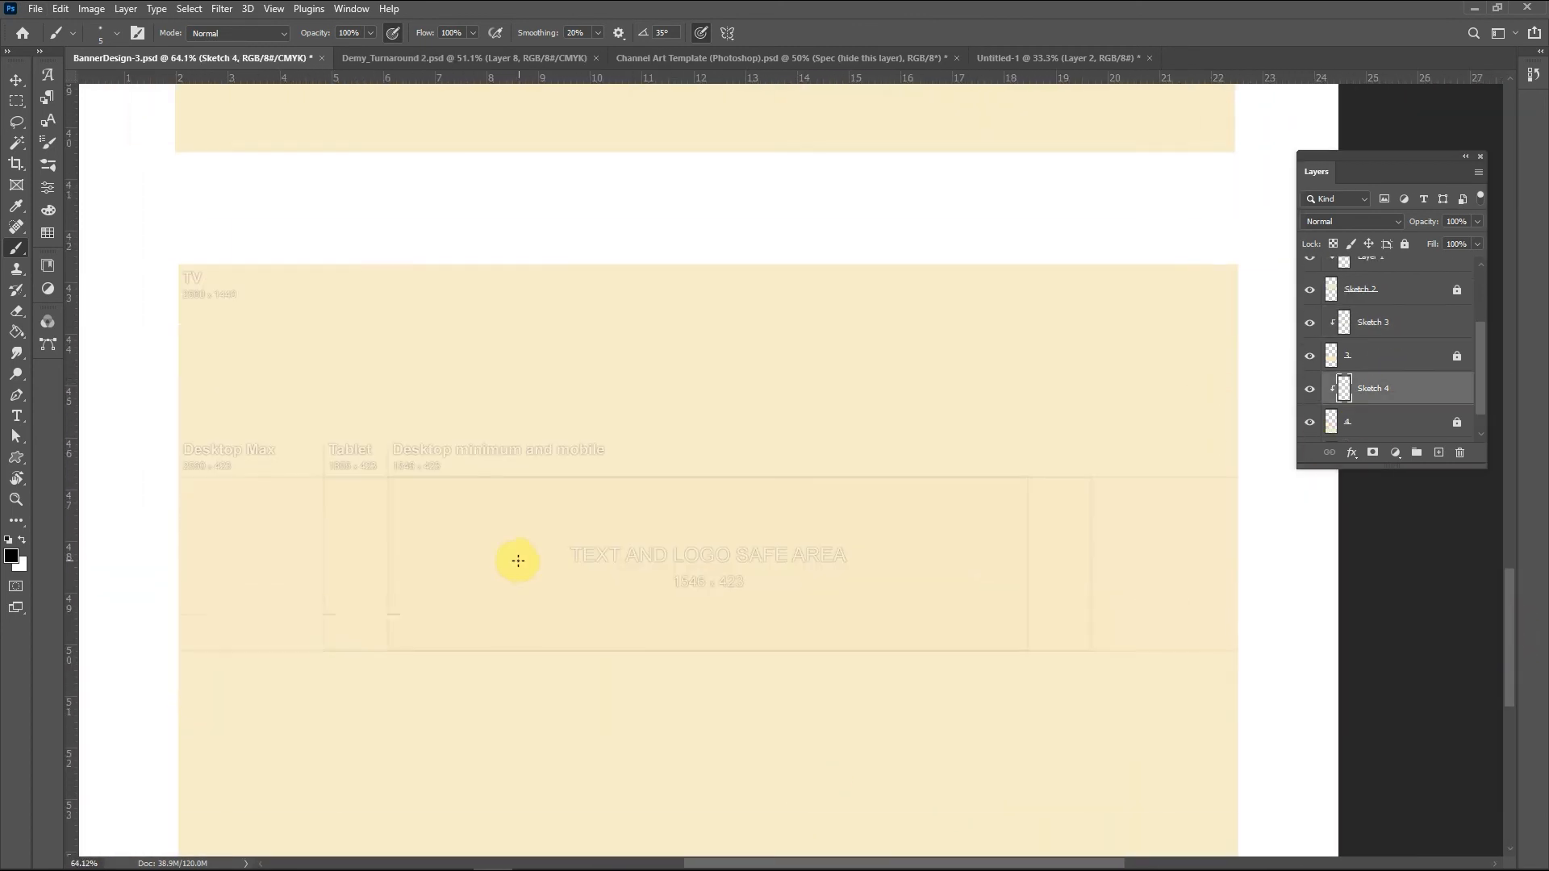
mouse_move(467, 599)
left_mouse_down()
mouse_move(605, 553)
mouse_move(681, 580)
mouse_move(798, 575)
mouse_move(916, 621)
left_mouse_up()
key("l")
key("v")
mouse_move(775, 586)
left_mouse_down()
mouse_move(832, 589)
mouse_move(837, 608)
left_mouse_up()
key("b")
key("ctrl+d")
left_click_drag(489, 626, 911, 635)
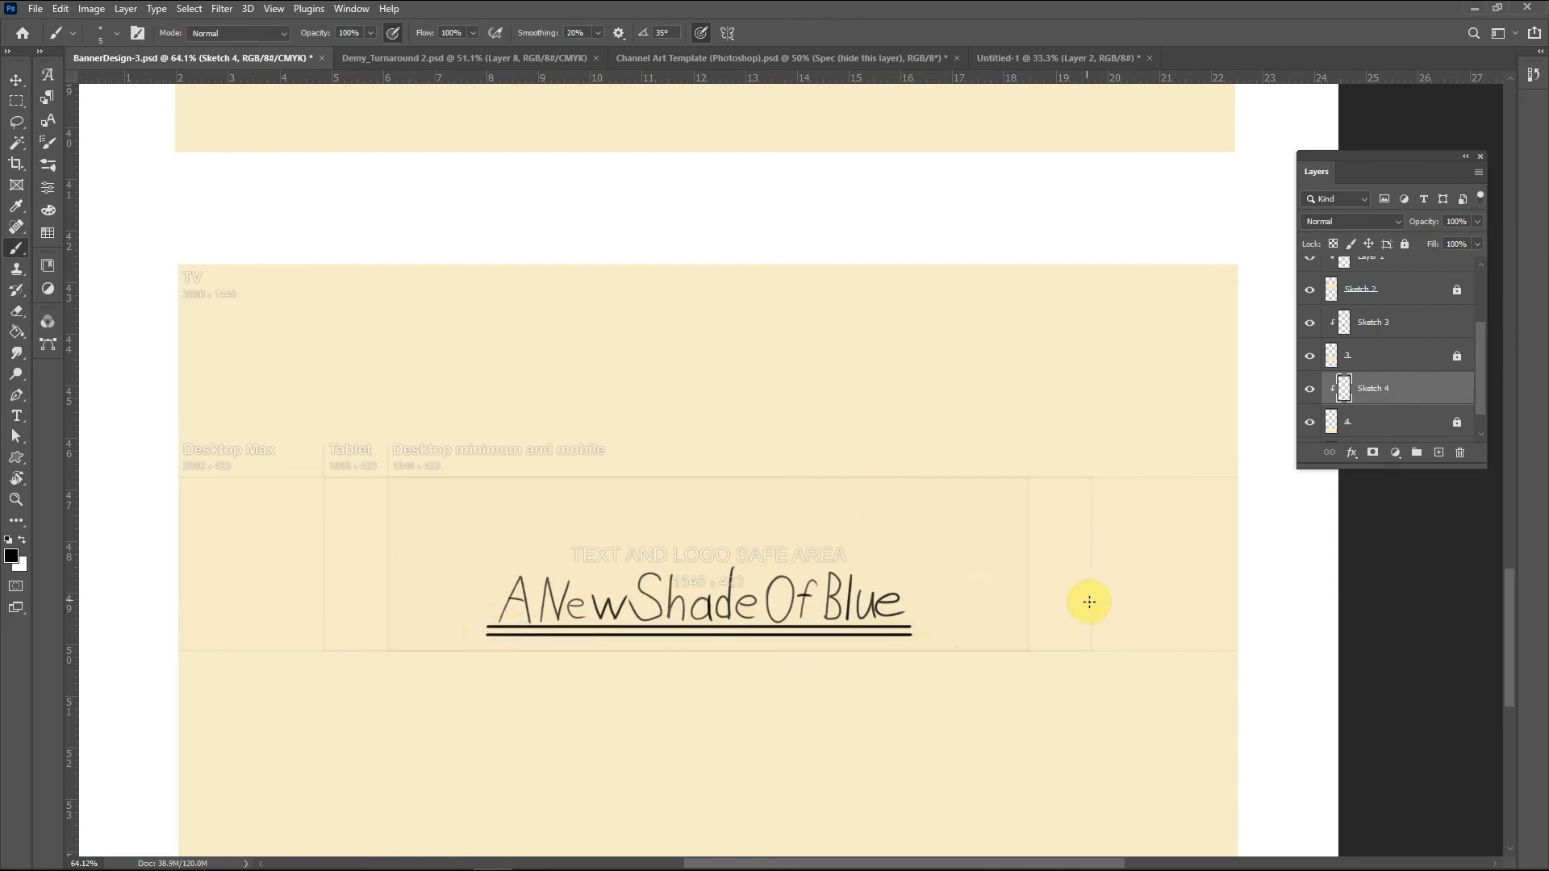
left_click_drag(486, 555, 918, 546)
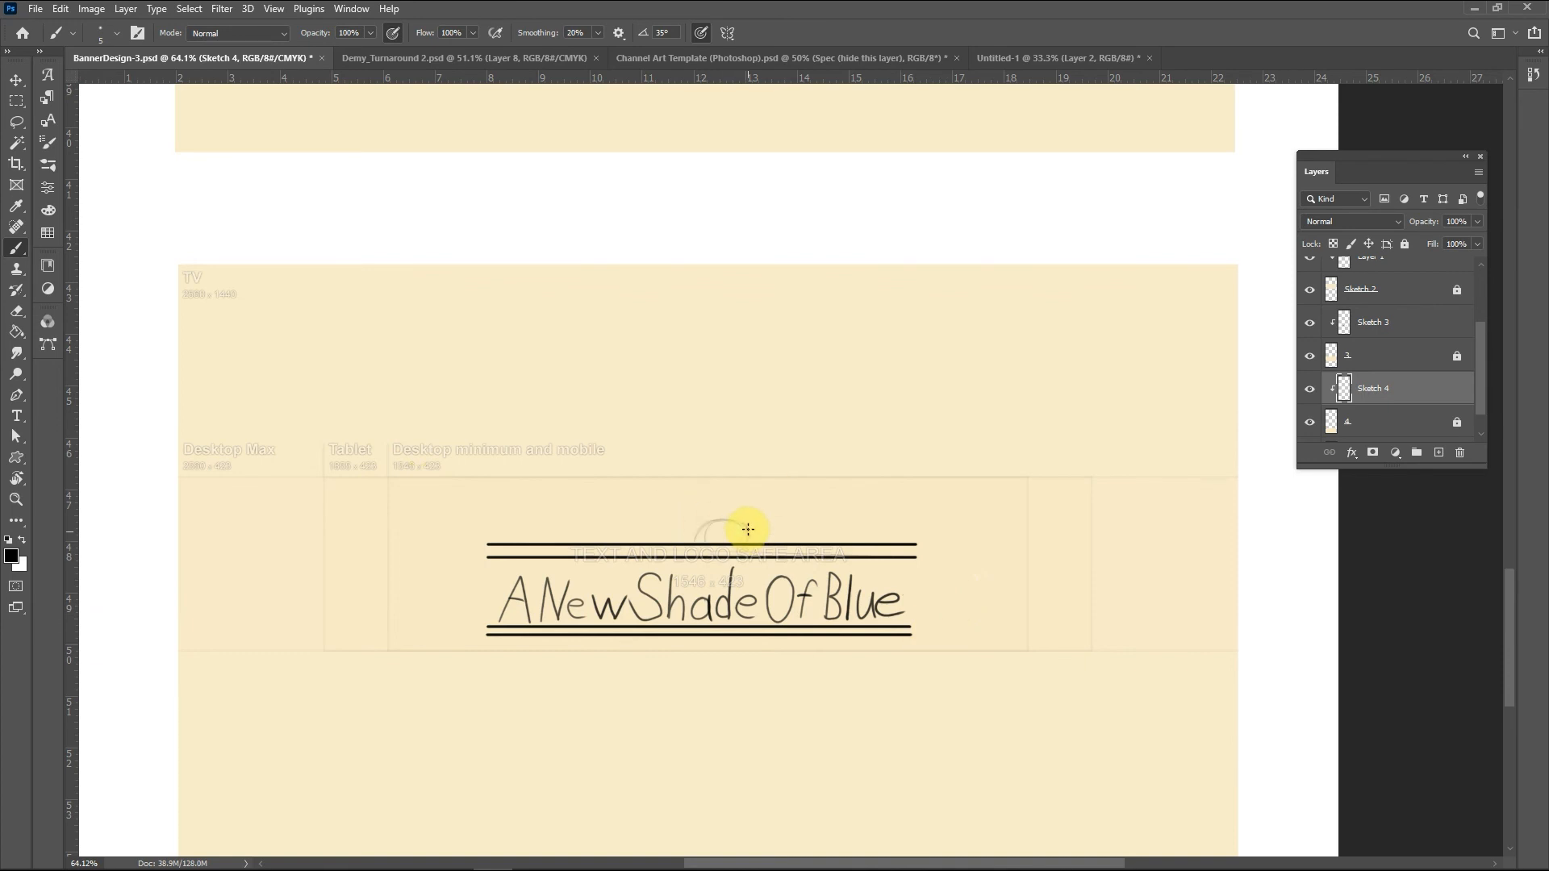
Step: Sketch the character's capped head peeking over the upper lines and erase the part of the face that falls below them
mouse_move(734, 510)
left_mouse_down()
mouse_move(712, 546)
mouse_move(720, 565)
mouse_move(703, 513)
mouse_move(733, 505)
mouse_move(691, 504)
mouse_move(751, 520)
mouse_move(691, 525)
mouse_move(720, 500)
mouse_move(691, 525)
mouse_move(715, 533)
left_mouse_up()
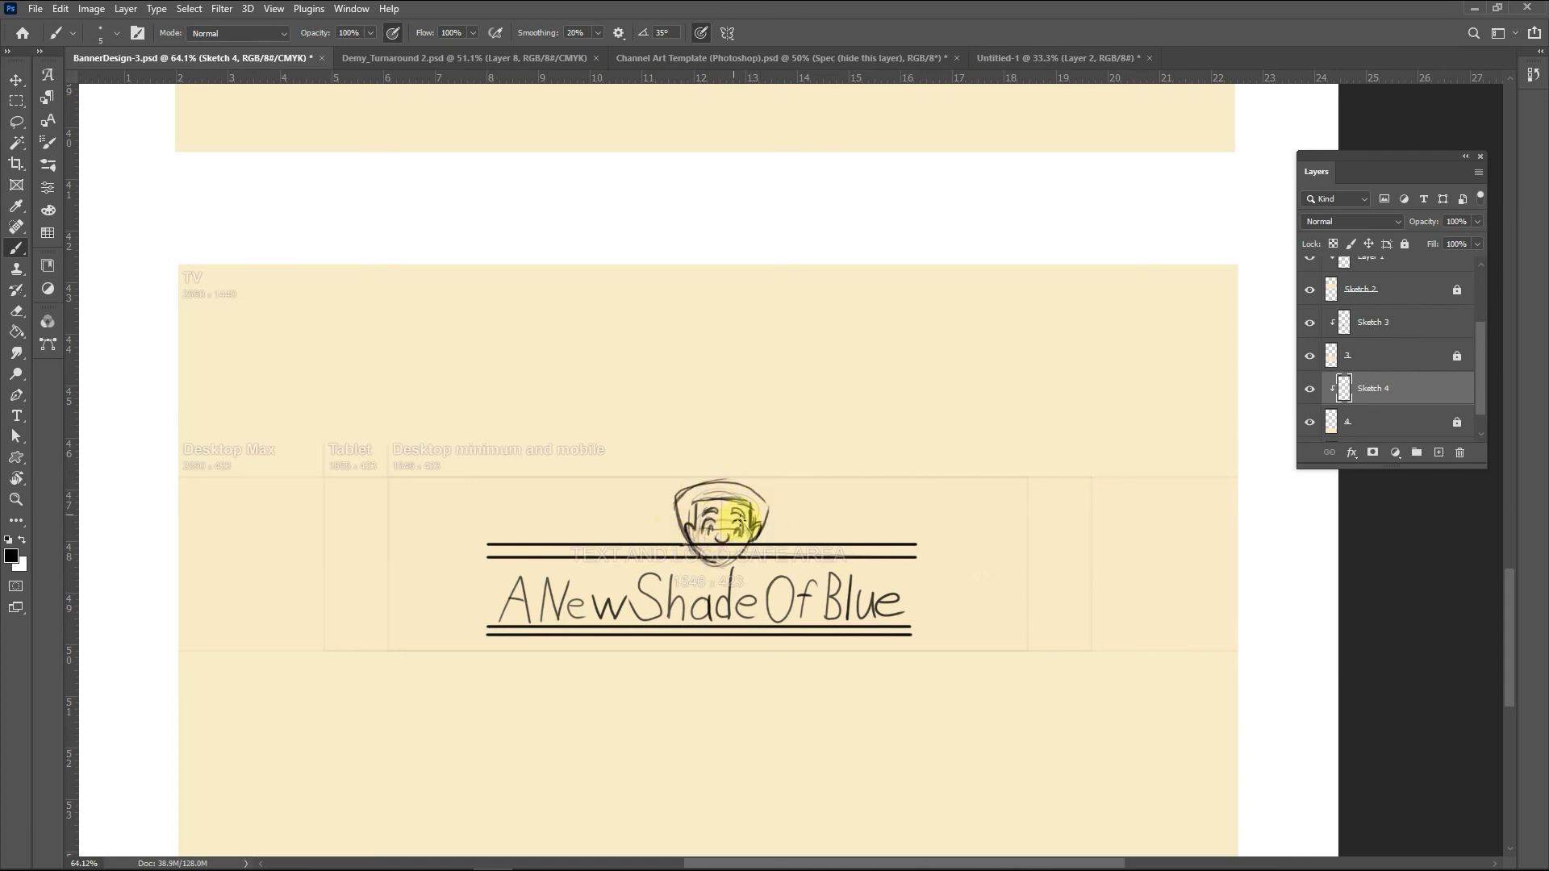
key("e")
left_click_drag(746, 551, 721, 553)
key("b")
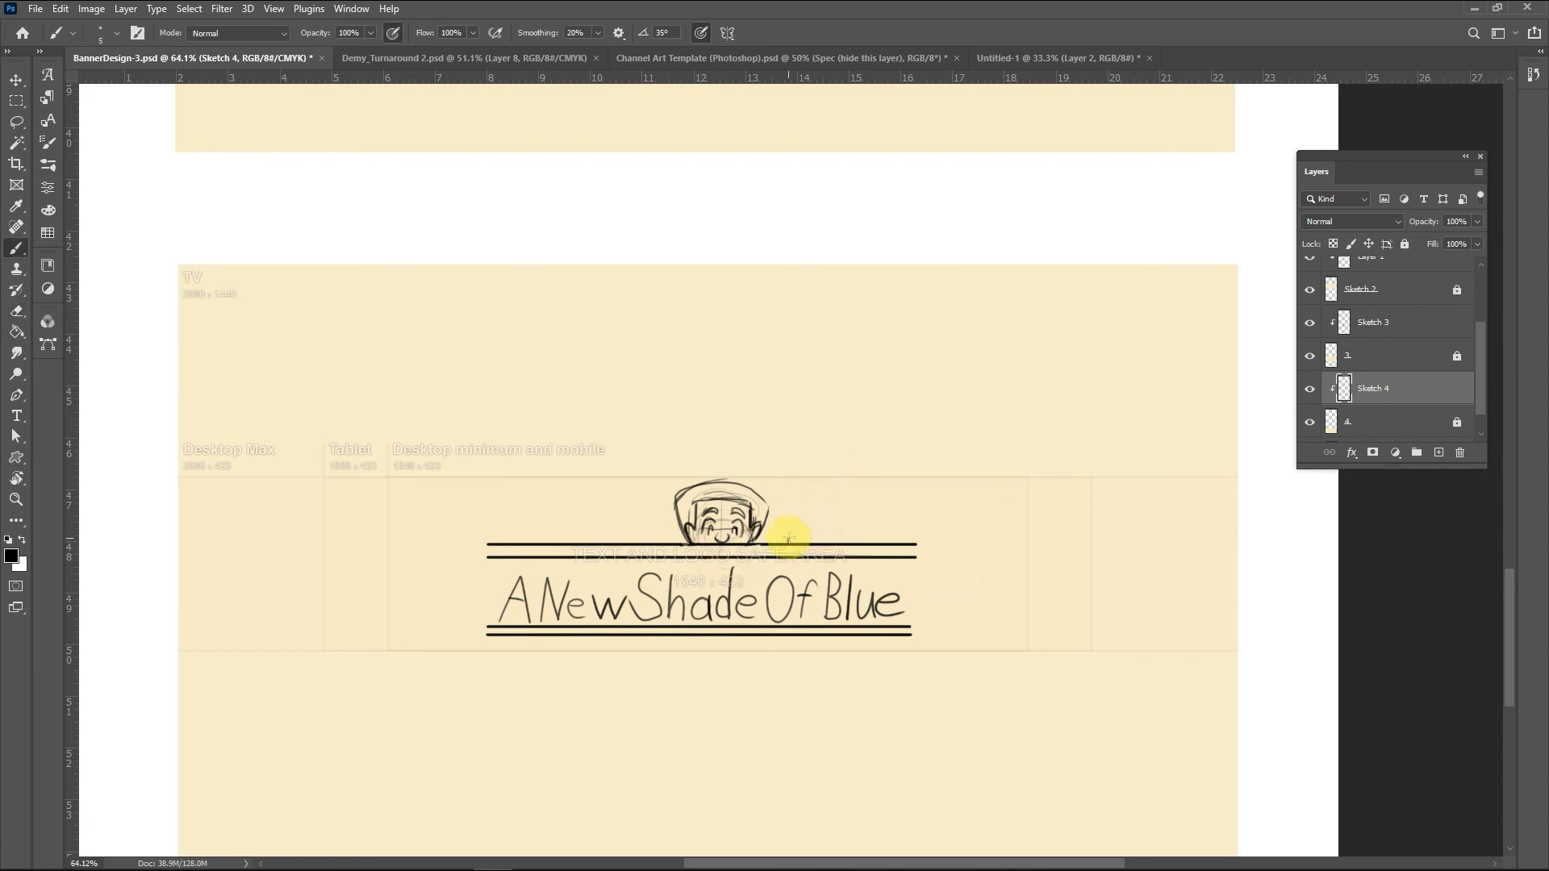
Step: Sketch a hand gripping the upper line on each side of the head
left_click_drag(822, 535, 806, 551)
key("e")
key("b")
mouse_move(796, 532)
left_mouse_down()
mouse_move(794, 550)
mouse_move(806, 542)
left_mouse_up()
left_click_drag(631, 538, 663, 539)
Step: Show the document history beside the layers and step back through the brush strokes of the hand left of the head
key("z")
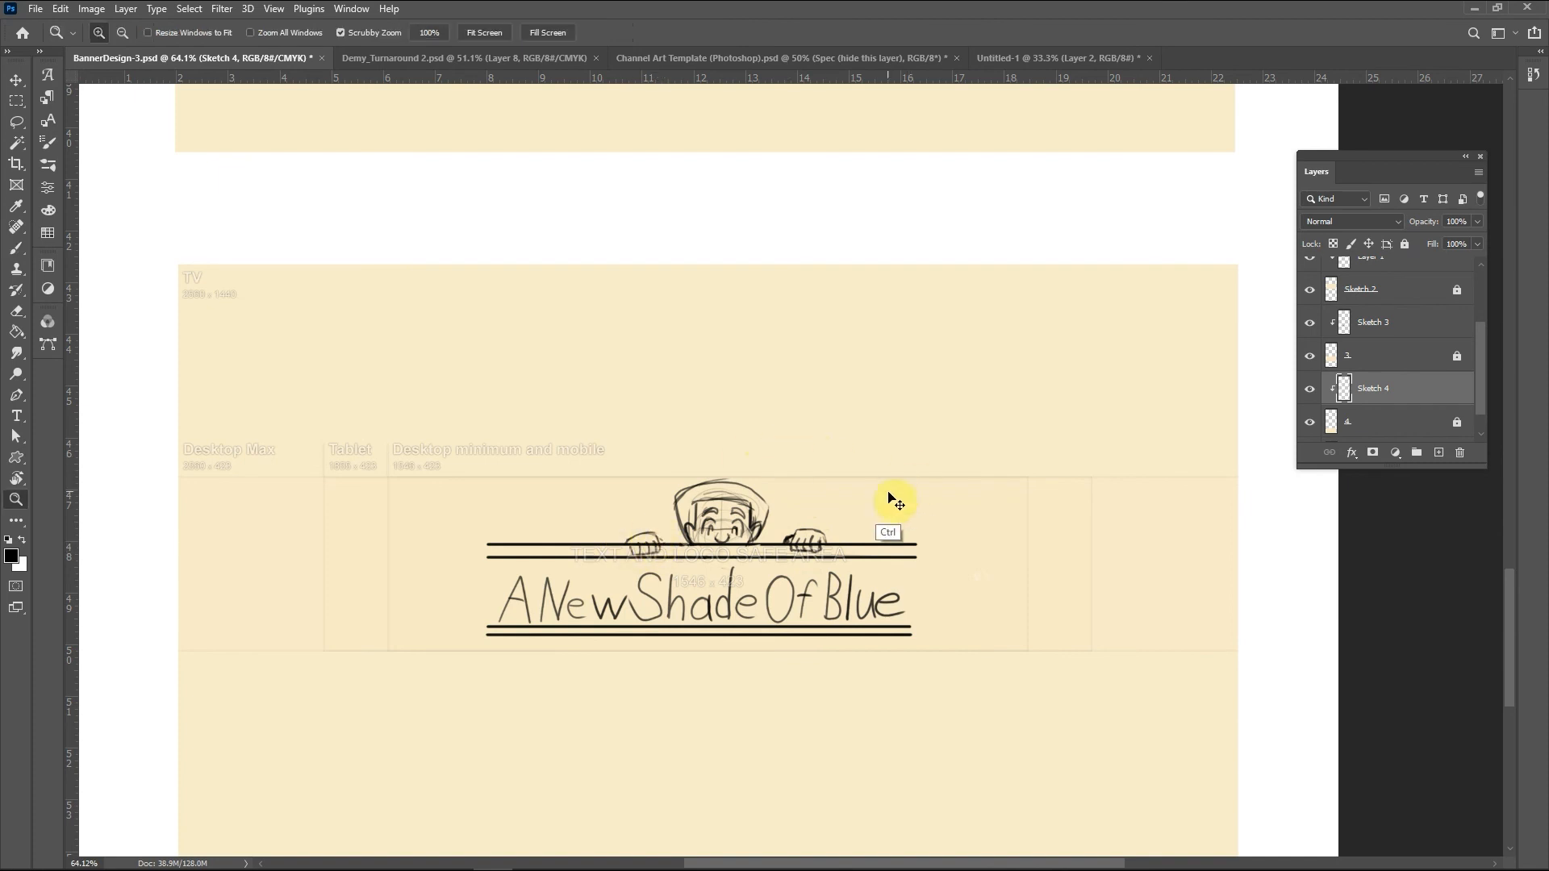
left_click(351, 8)
left_click(411, 274)
left_click_drag(1349, 67, 1358, 173)
left_click(1364, 276)
left_click(1376, 201)
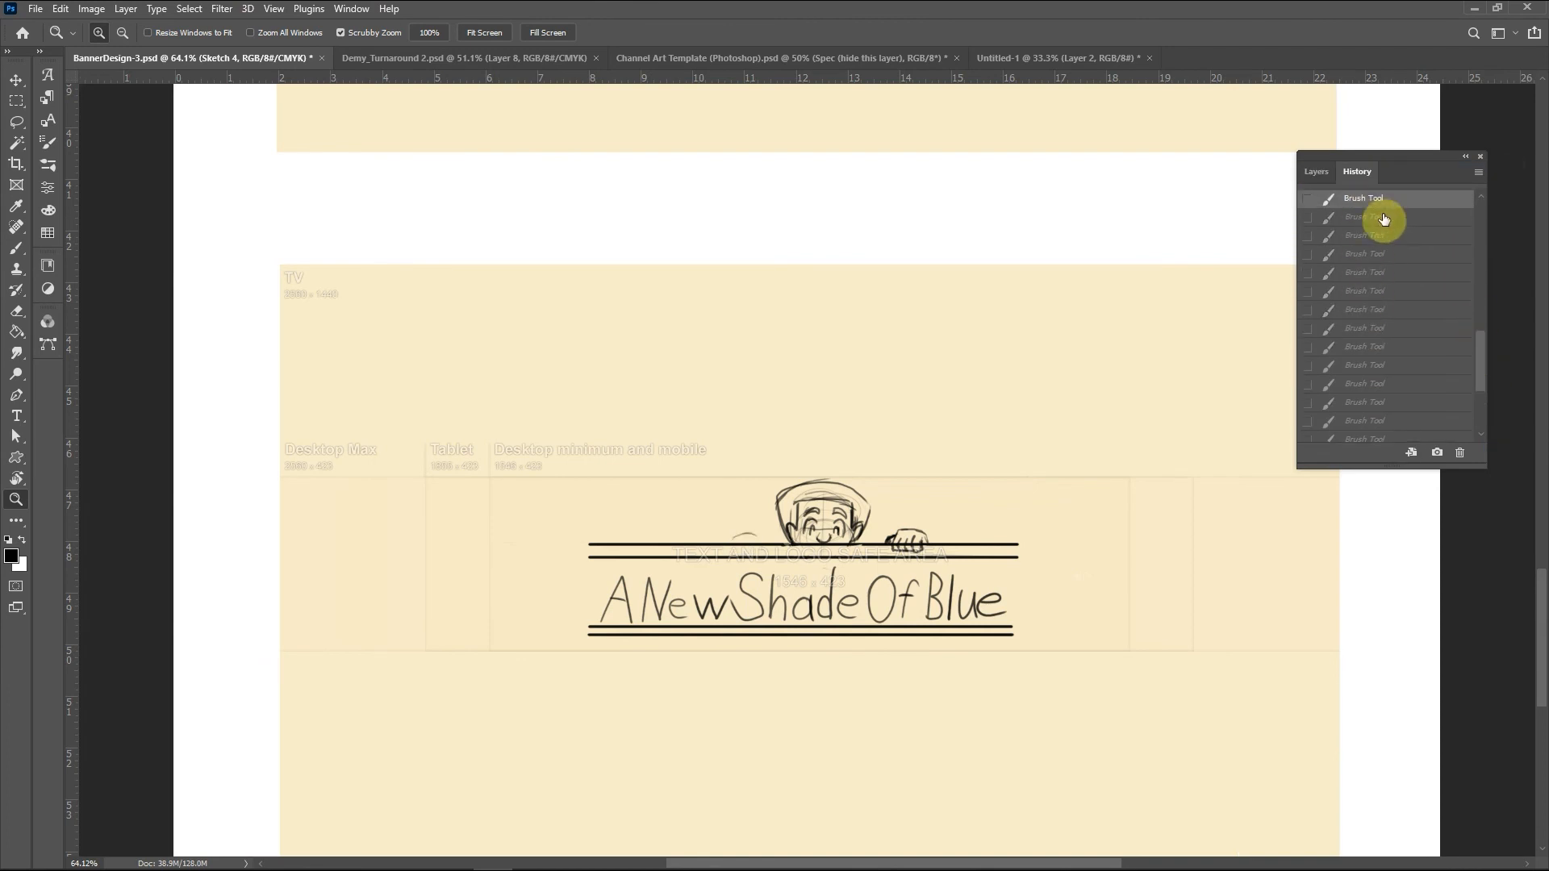
Step: Redraw the hand left of the head gripping the line and clean up stray strokes on it and around the head
key("b")
left_click_drag(753, 530, 714, 539)
mouse_move(755, 532)
left_mouse_down()
mouse_move(756, 547)
mouse_move(730, 553)
left_mouse_up()
left_click_drag(714, 540, 744, 552)
left_click_drag(735, 537, 731, 553)
left_click_drag(743, 538, 744, 543)
key("e")
left_click_drag(737, 542, 737, 543)
key("b")
mouse_move(732, 541)
left_mouse_down()
mouse_move(778, 472)
mouse_move(847, 471)
mouse_move(784, 489)
left_mouse_up()
key("e")
key("ctrl+z")
left_click_drag(838, 500, 848, 516)
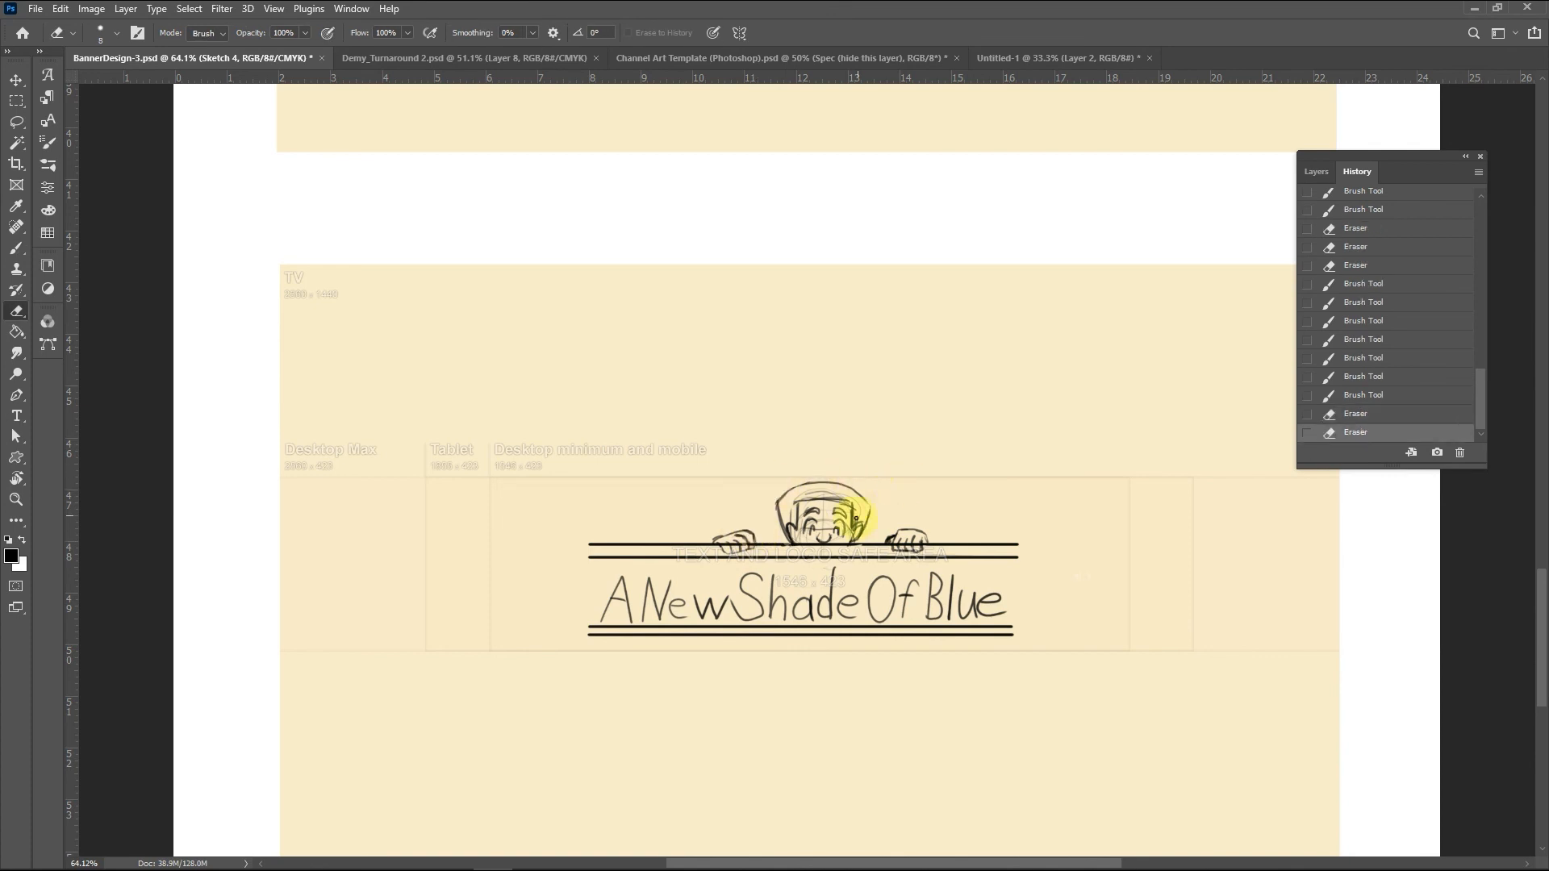
key("b")
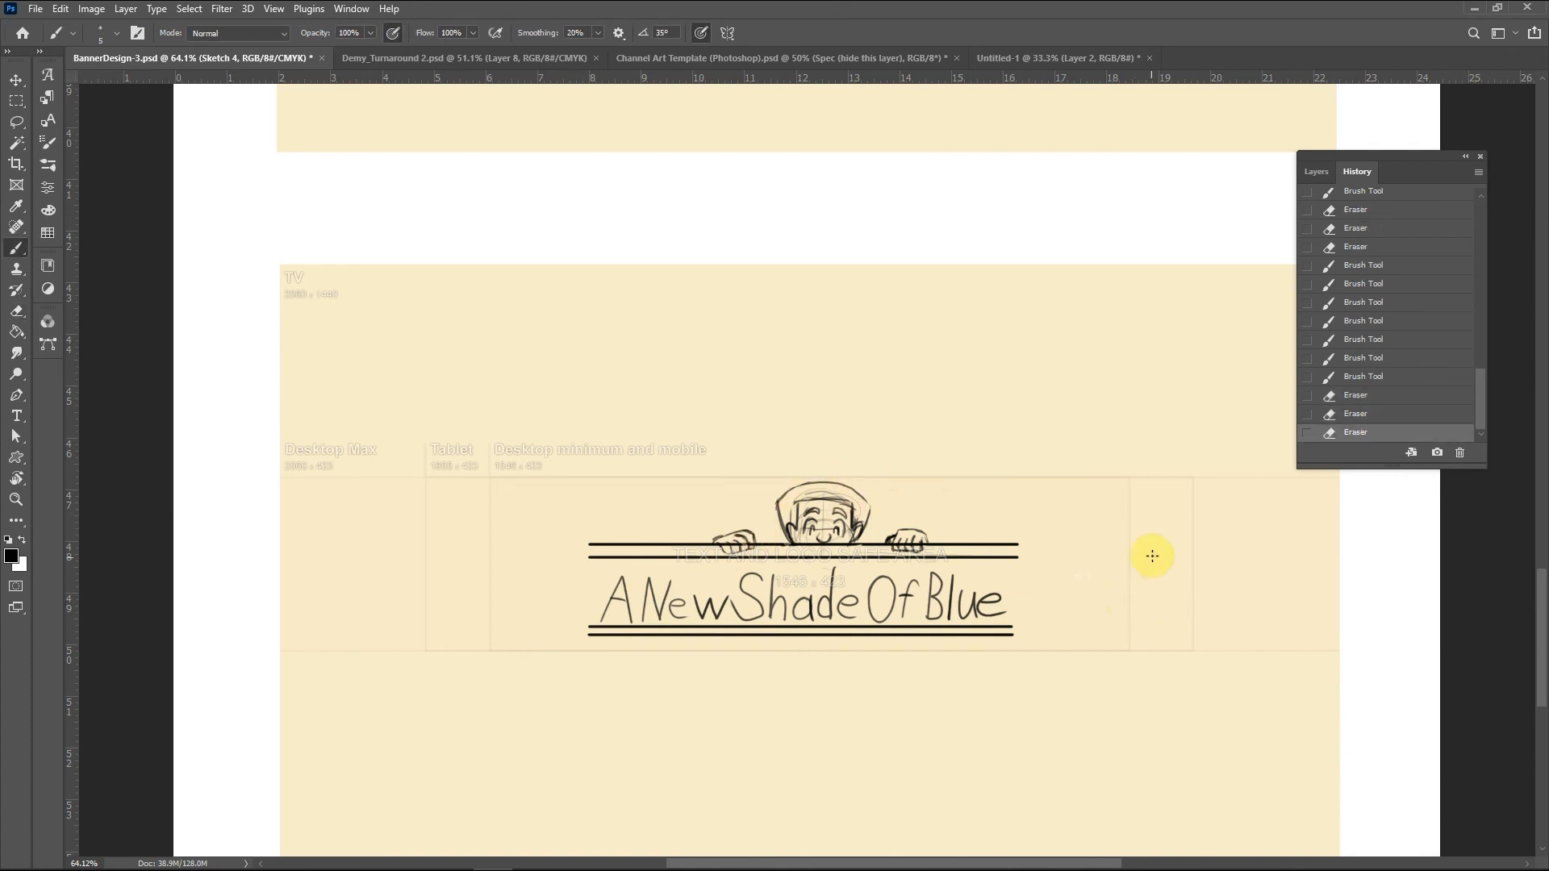
Step: Extend the upper double lines with curves sweeping upward toward both side edges of the banner
mouse_move(1008, 547)
left_mouse_down()
mouse_move(1150, 477)
mouse_move(1291, 449)
left_mouse_up()
key("ctrl+z")
mouse_move(1018, 557)
left_mouse_down()
mouse_move(1127, 543)
mouse_move(1313, 455)
left_mouse_up()
key("ctrl+z")
mouse_move(589, 544)
left_mouse_down()
mouse_move(631, 543)
mouse_move(278, 488)
mouse_move(278, 426)
mouse_move(107, 373)
mouse_move(272, 428)
mouse_move(231, 364)
left_mouse_up()
key("ctrl+z")
key("ctrl+z")
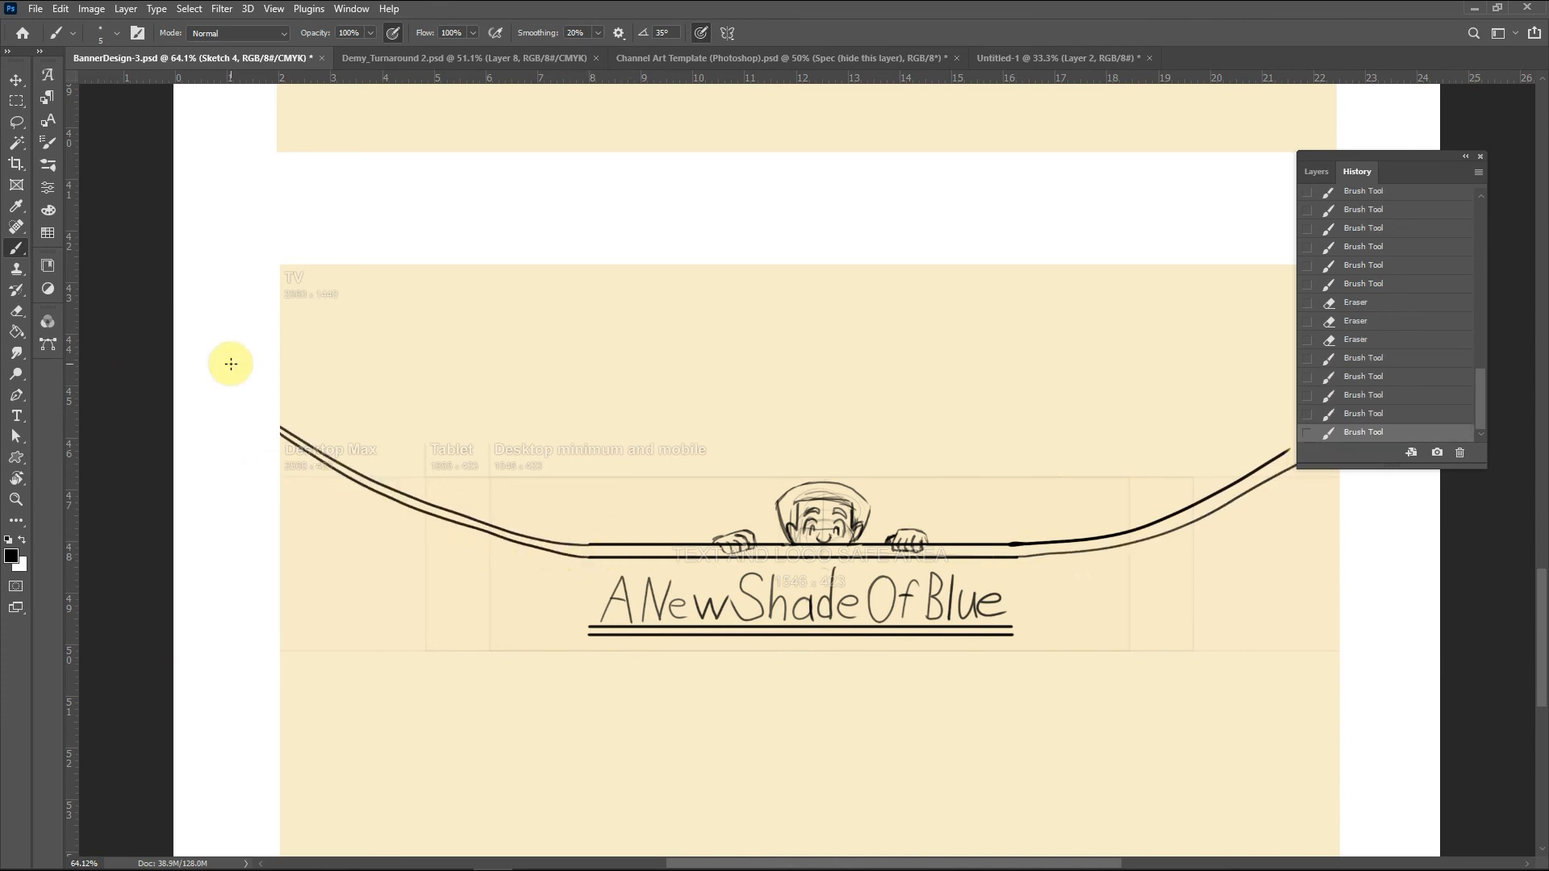
Step: Extend the double lines beneath the title straight out to both side edges of the banner
left_click_drag(1012, 627, 1399, 627)
mouse_move(589, 627)
left_mouse_down()
mouse_move(218, 628)
mouse_move(279, 635)
left_mouse_up()
left_click_drag(1013, 634, 1399, 635)
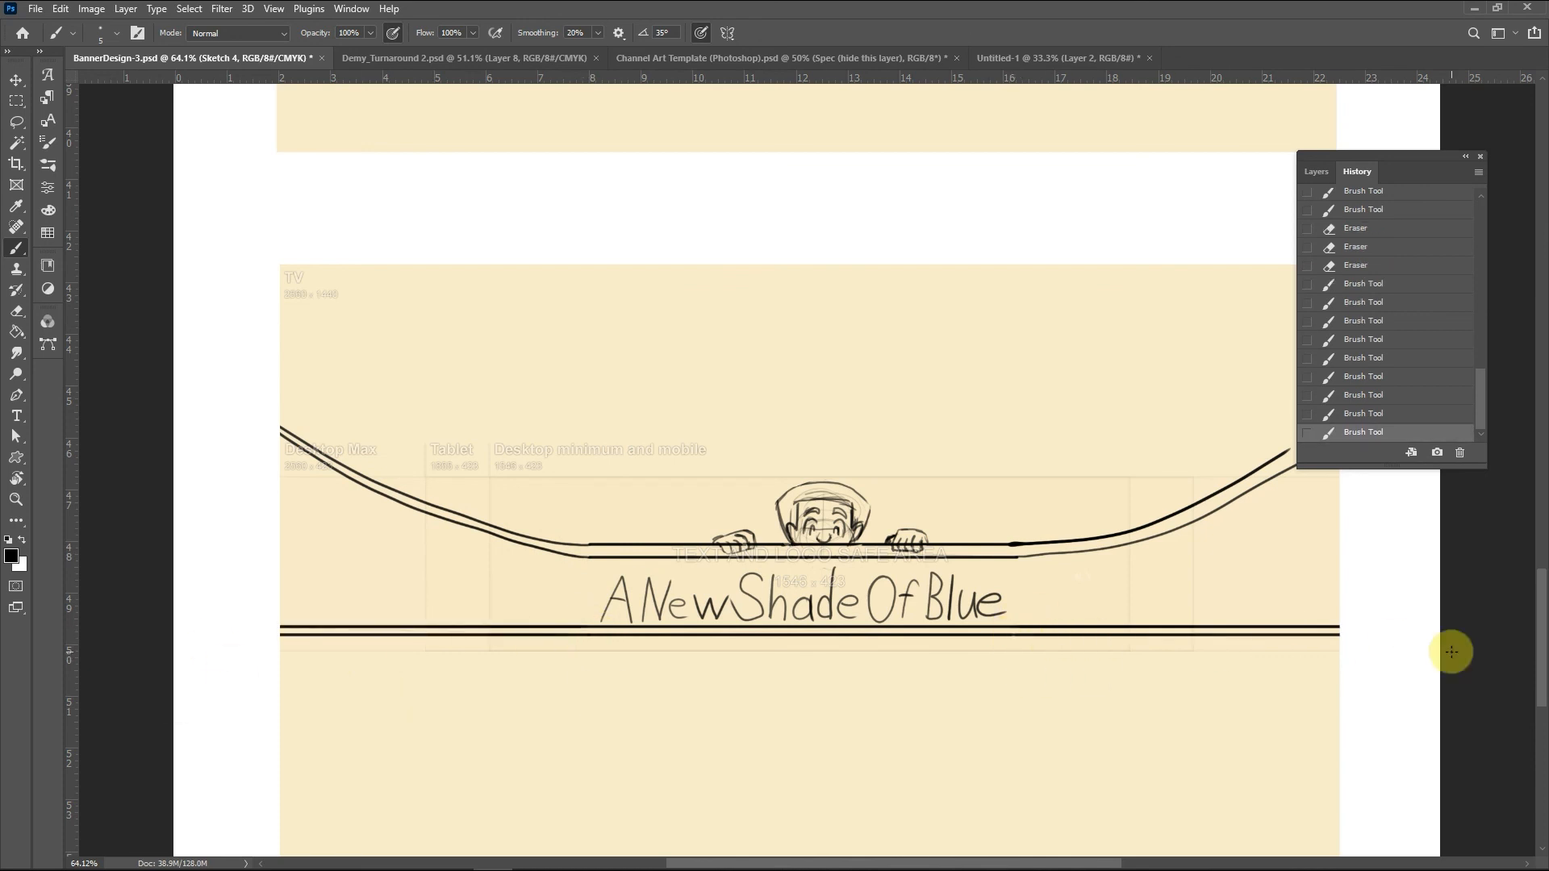
Step: Review all four banner sketches, comparing their layouts up close and as a whole sheet
scroll(881, 442, "down", 5)
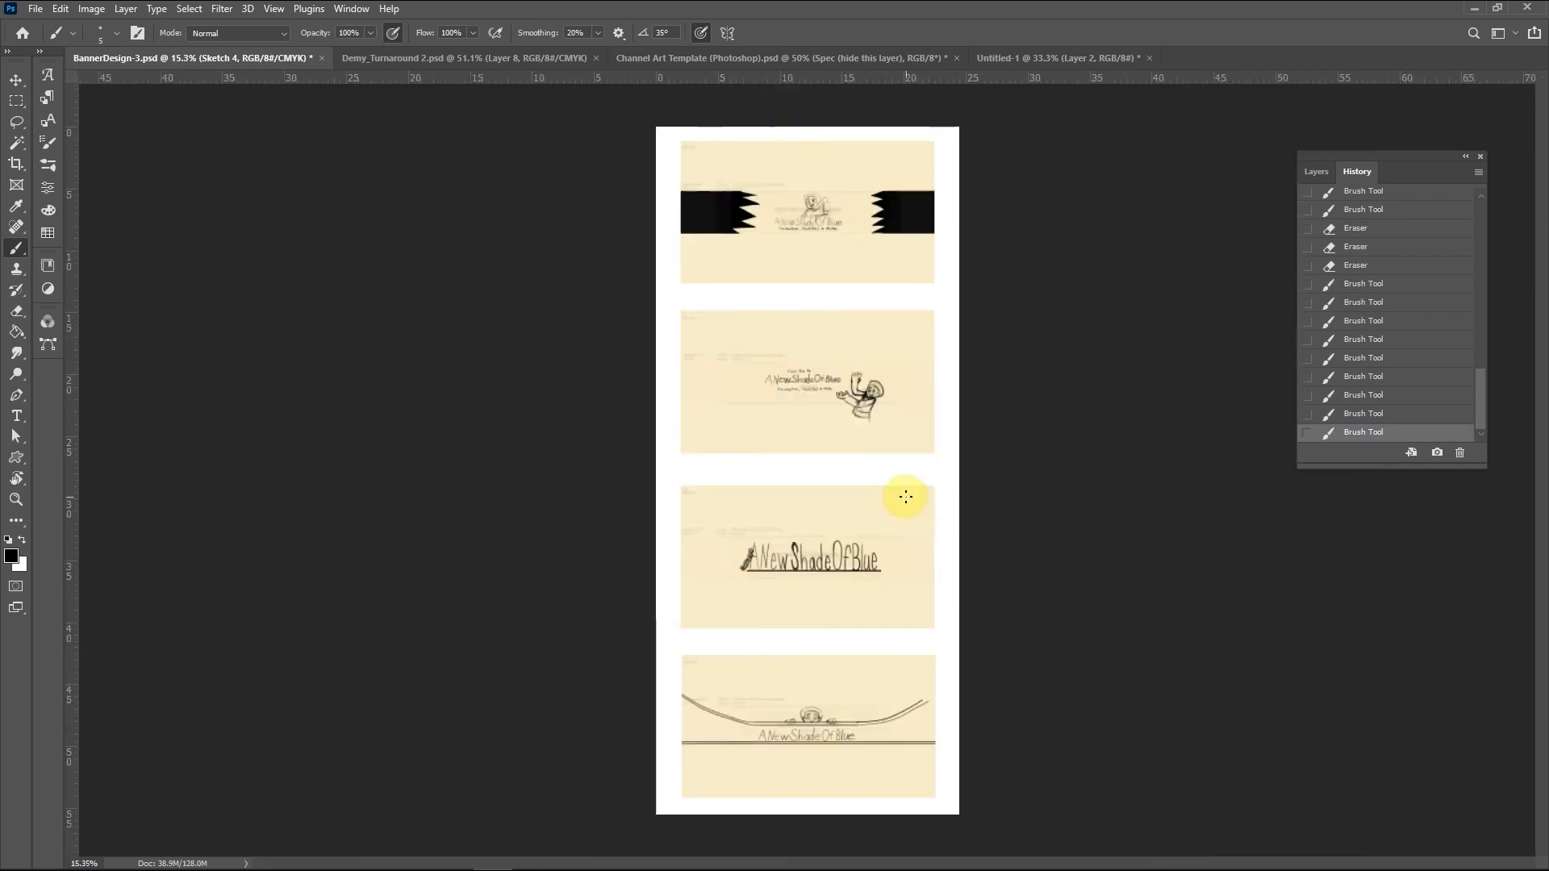
scroll(891, 700, "up", 2)
scroll(891, 699, "down", 2)
scroll(825, 173, "up", 5)
scroll(906, 387, "down", 2)
scroll(907, 354, "down", 10)
scroll(945, 523, "up", 8)
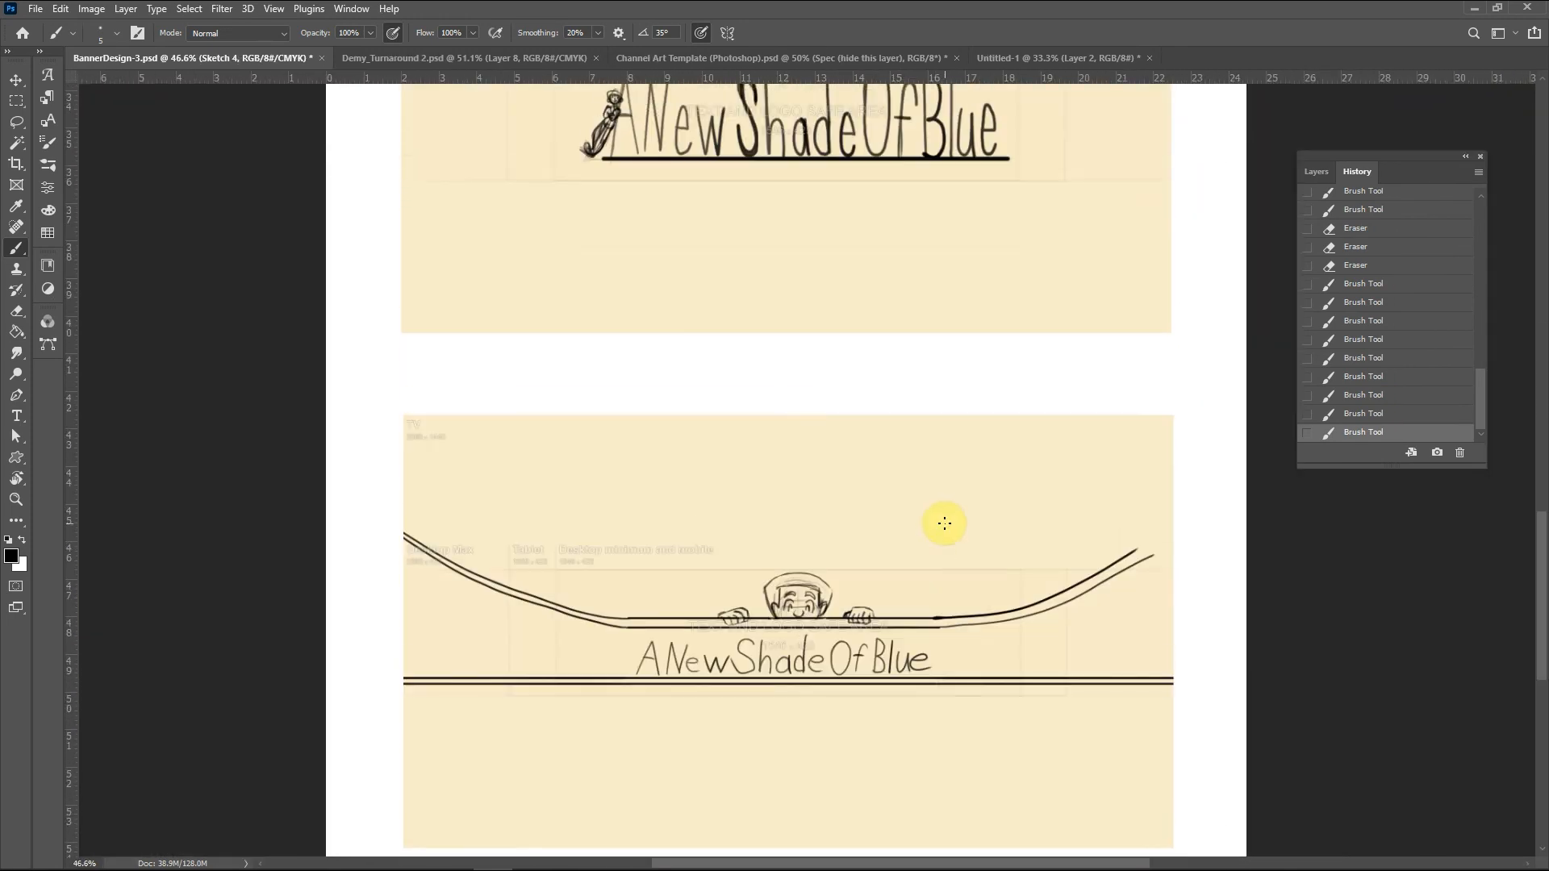
scroll(952, 497, "up", 2)
scroll(952, 497, "up", 2)
scroll(958, 484, "down", 1)
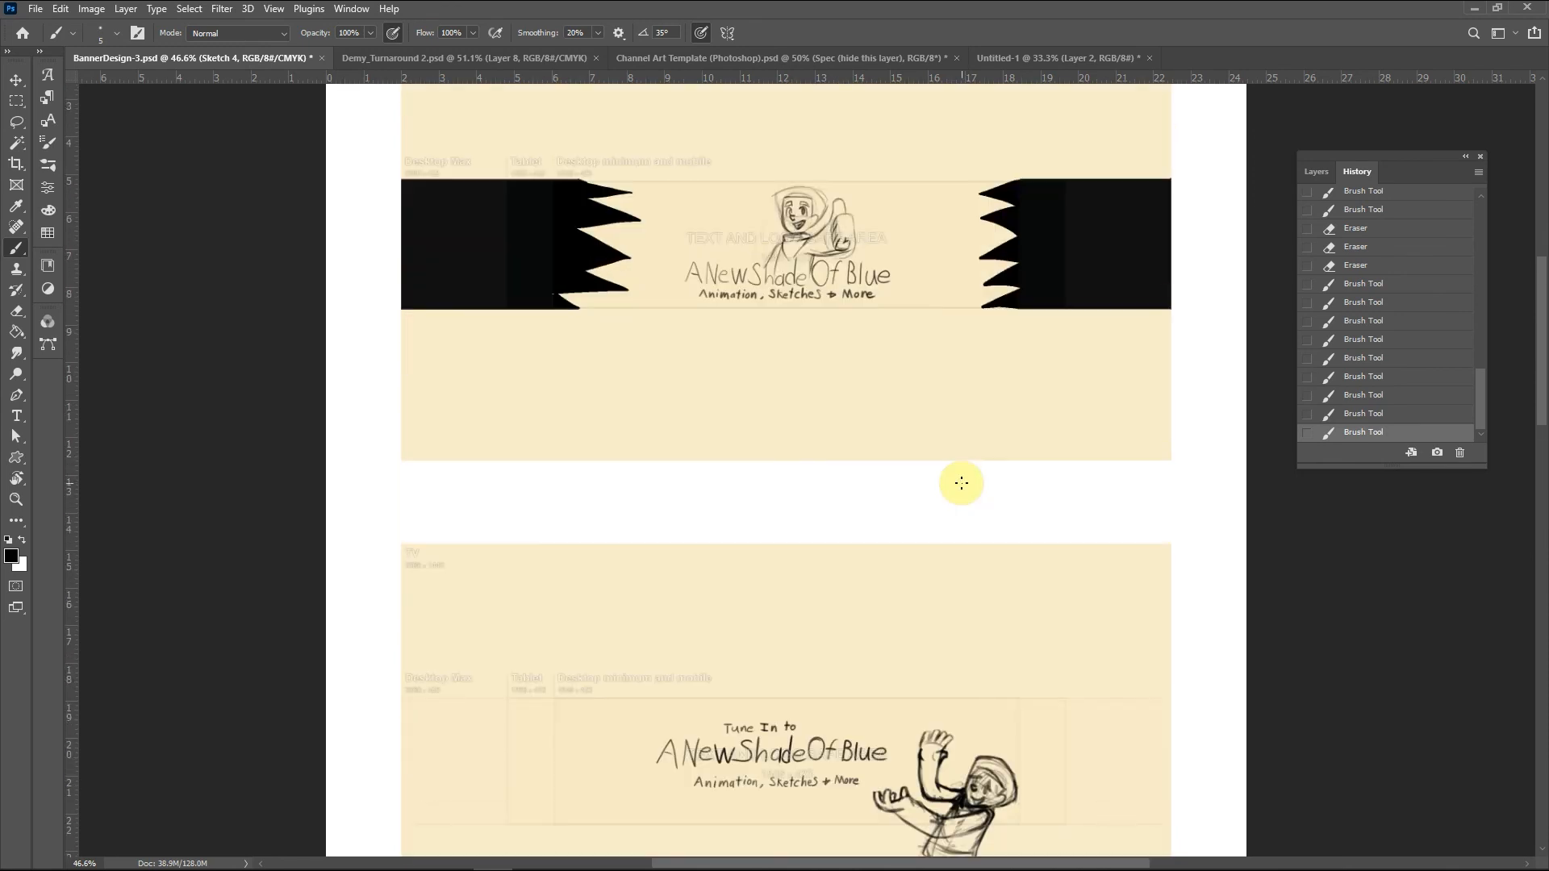
scroll(943, 363, "down", 5)
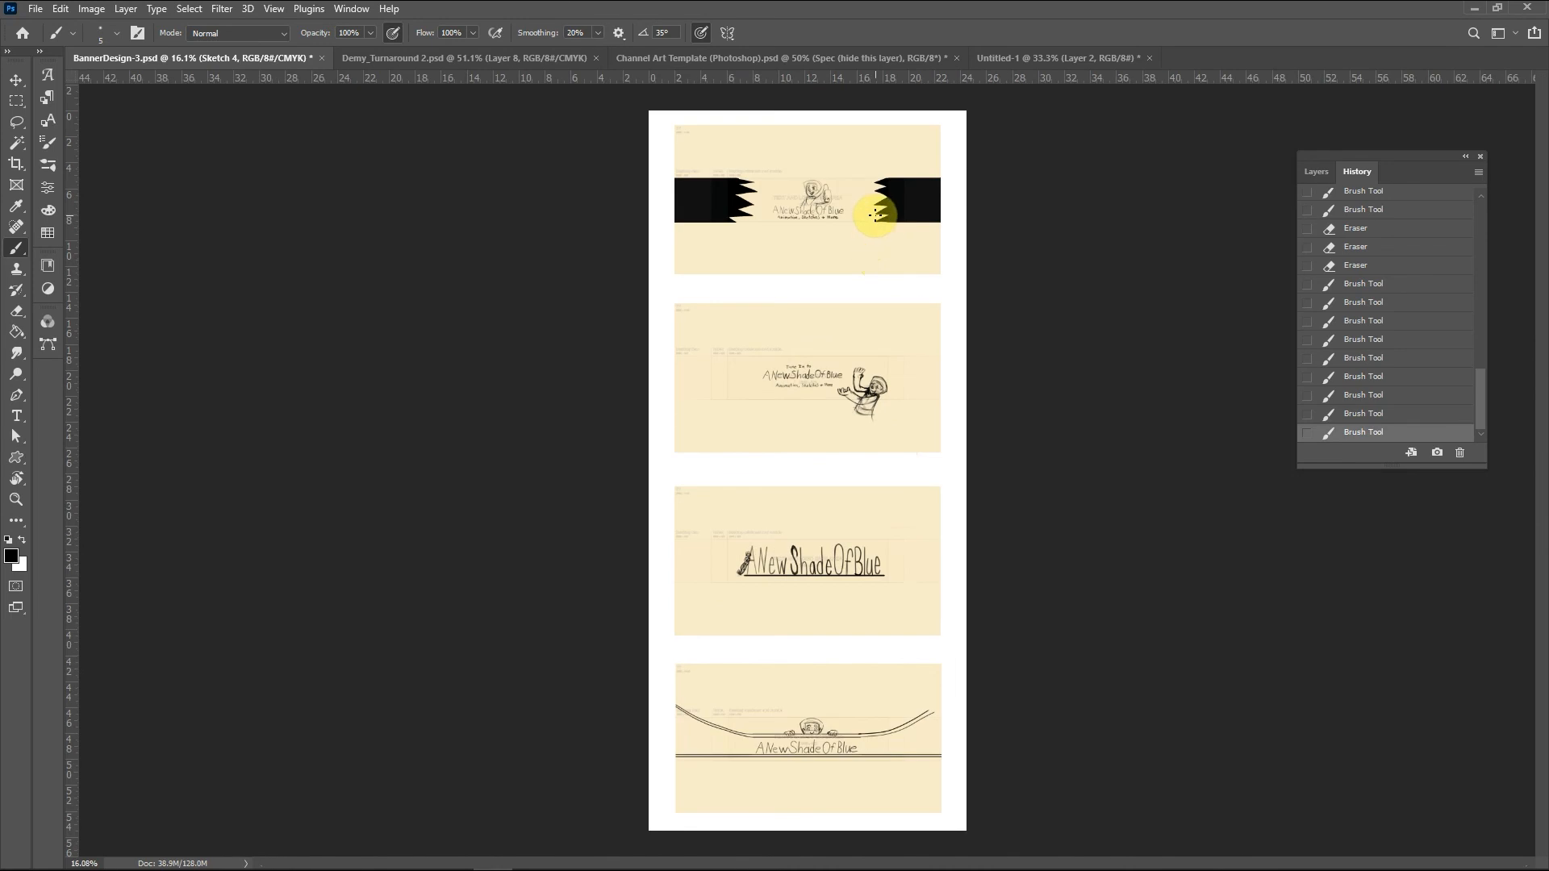
Step: Save the finished sheet of four banner sketches
left_click(35, 8)
left_click(71, 193)
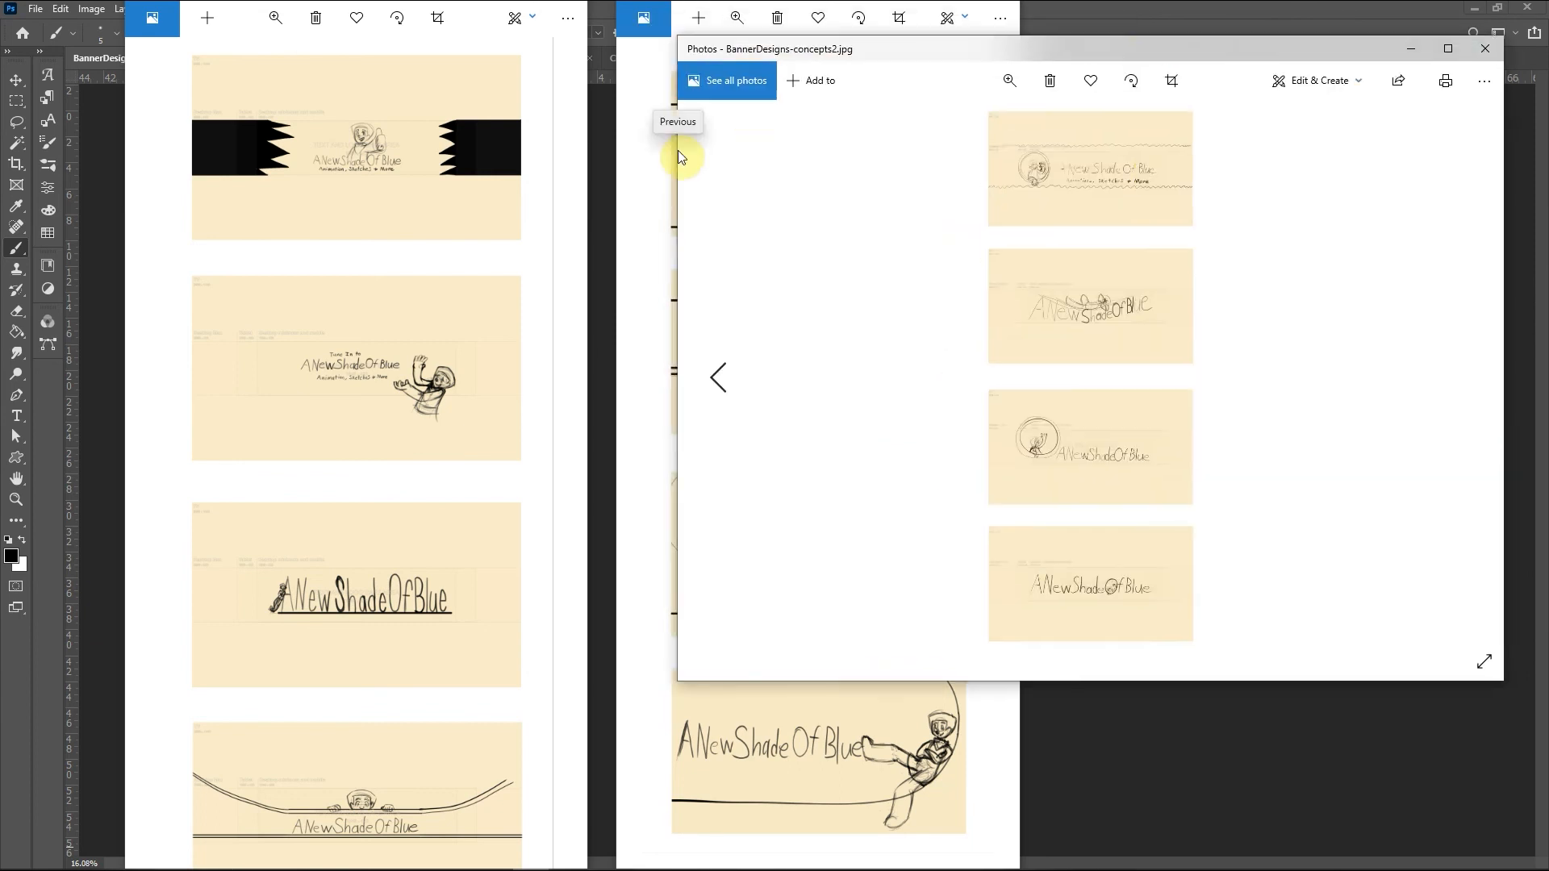
Step: Narrow and place the BannerDesigns-concepts2.jpg window beside the other two concept sheets, minimize Photoshop, and enlarge that window to full height
left_click_drag(677, 154, 1094, 157)
left_click_drag(1166, 47, 1126, 242)
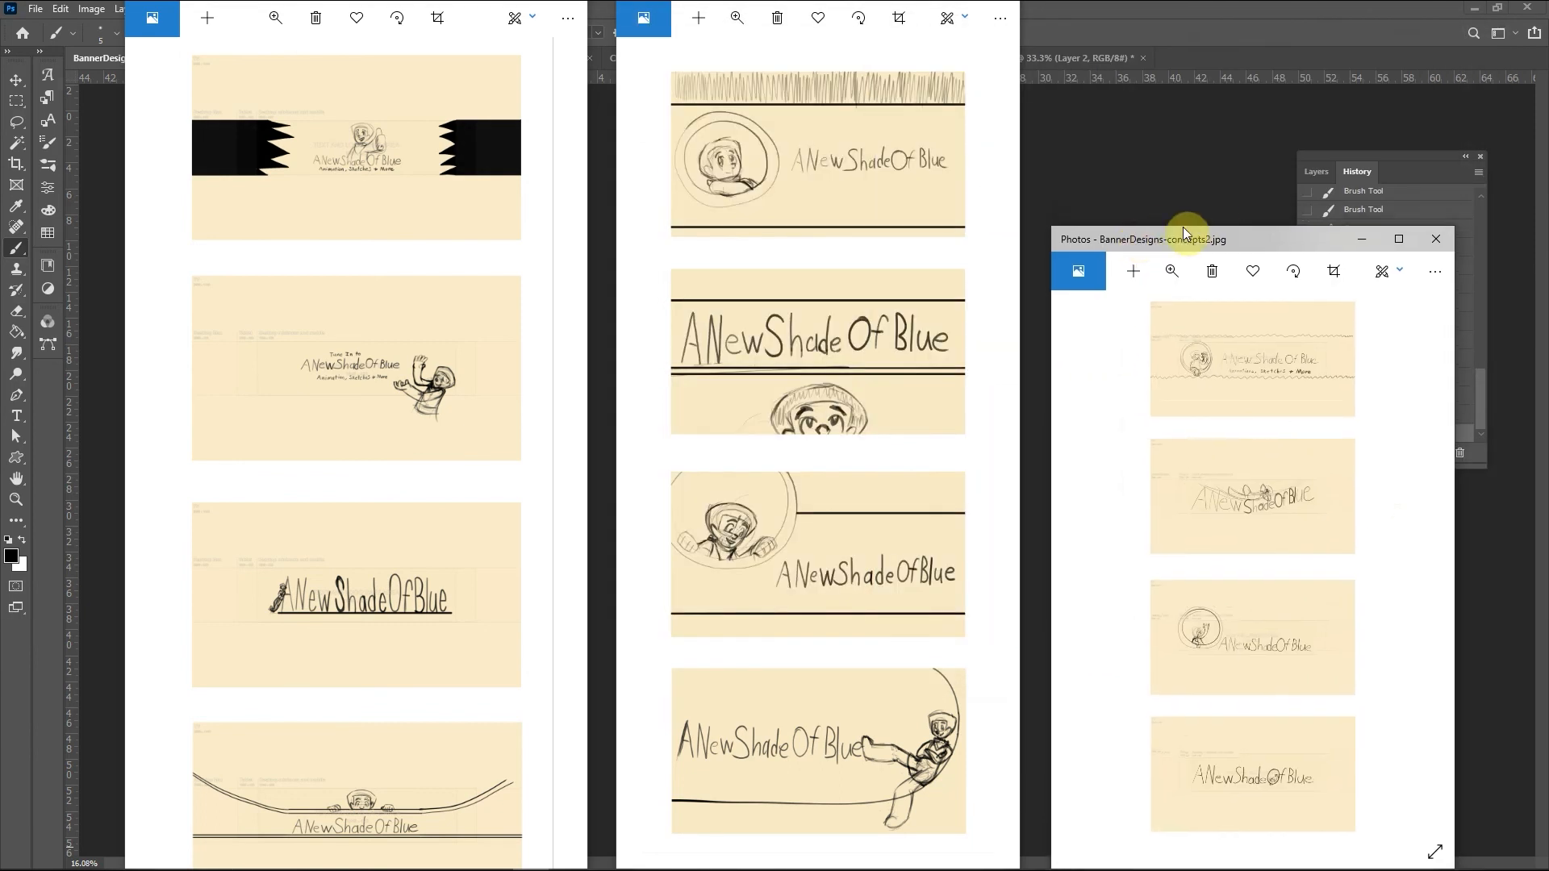
left_click(1217, 223)
left_click(1474, 8)
left_click_drag(1245, 226, 1255, 0)
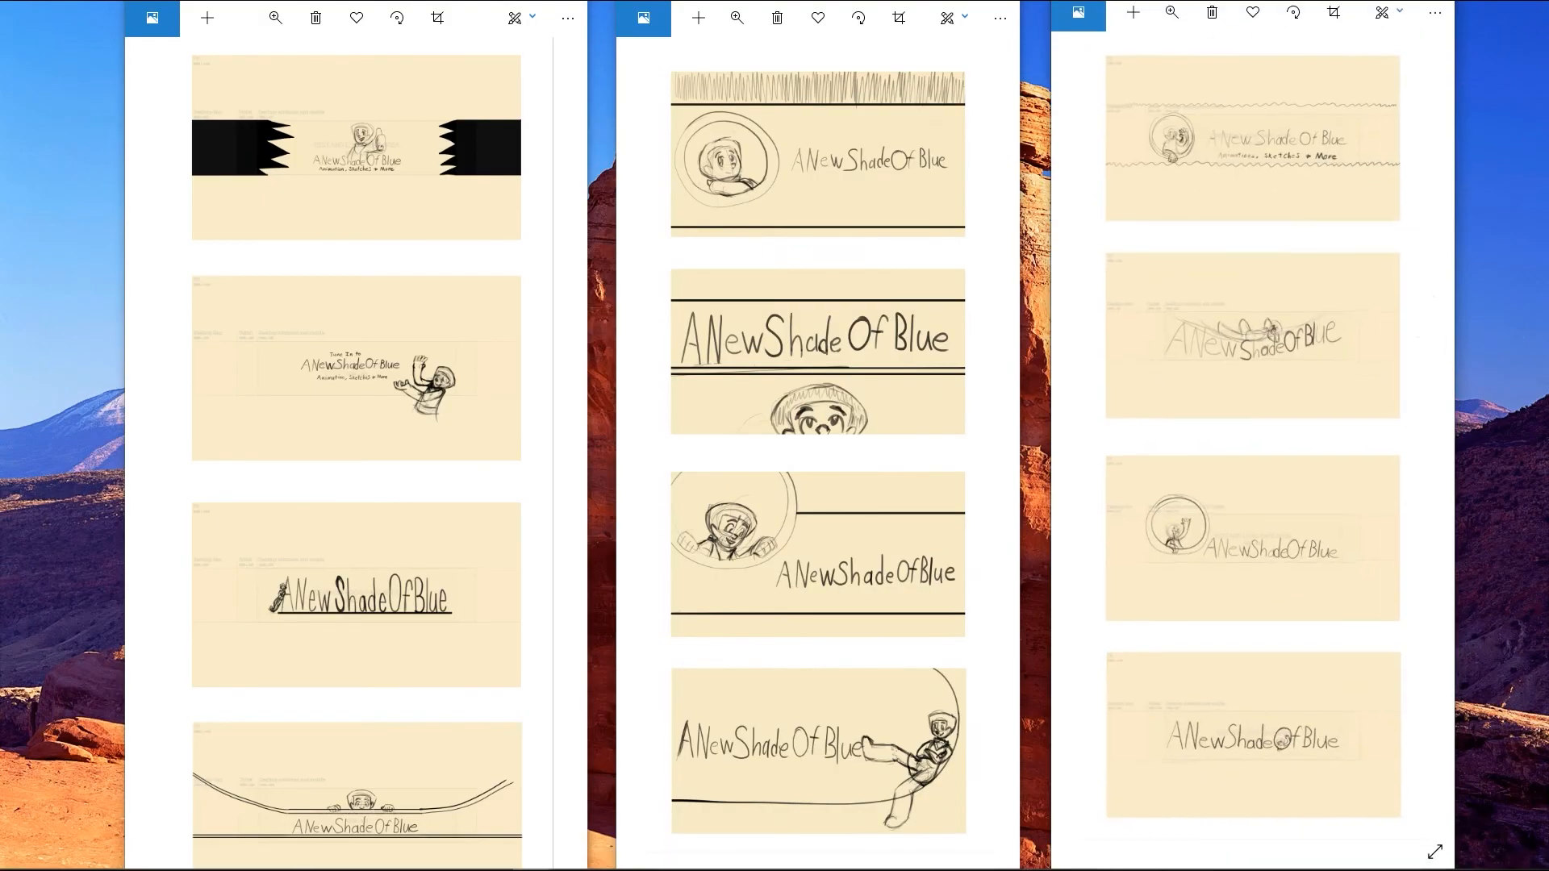
left_click_drag(1454, 402, 1465, 406)
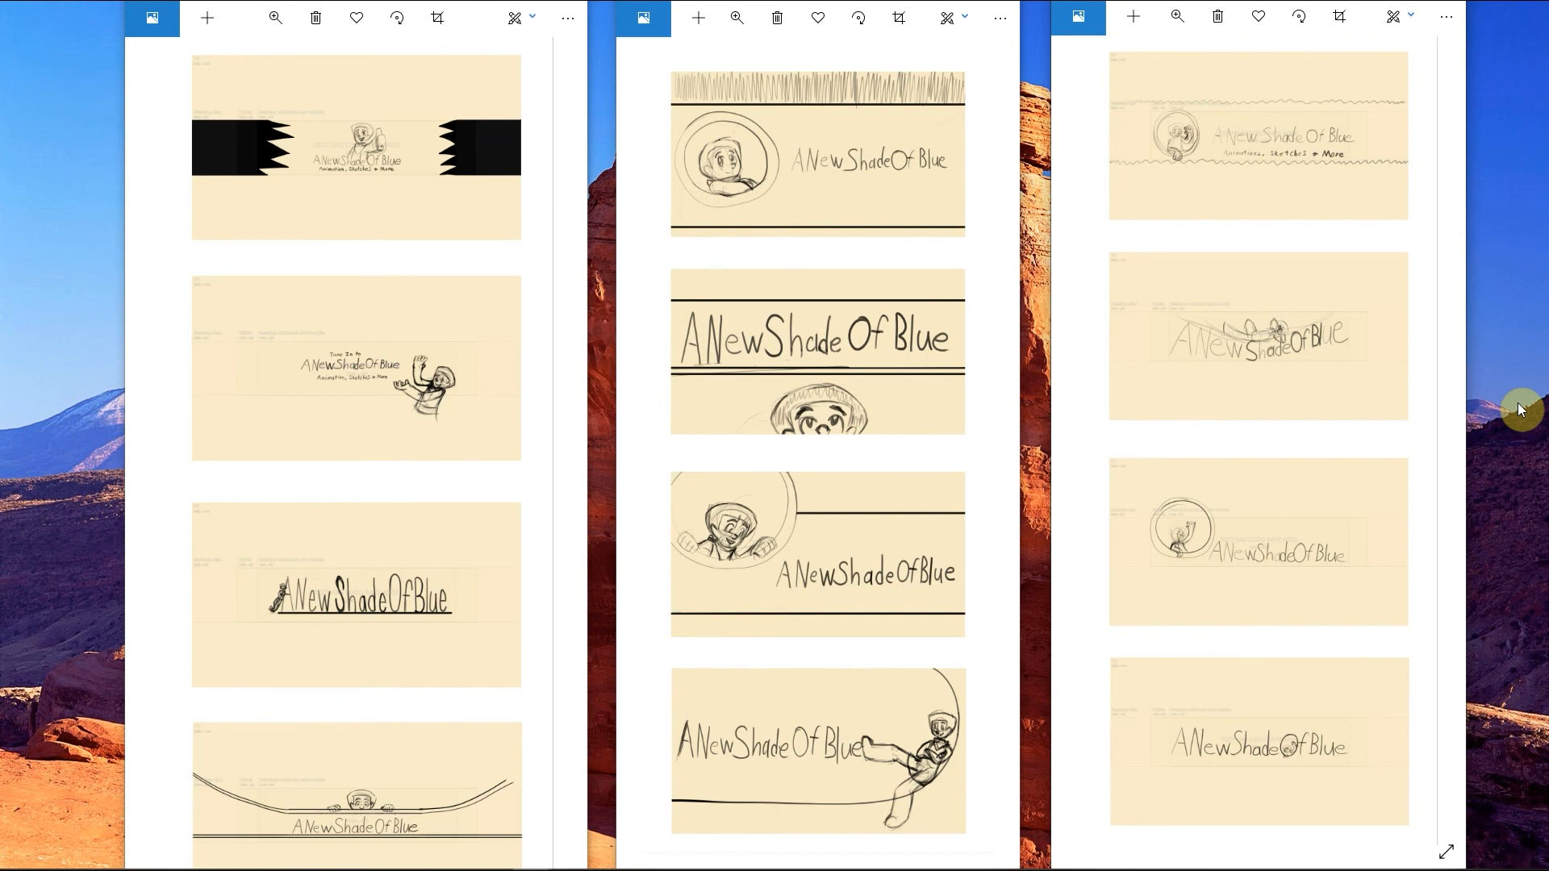